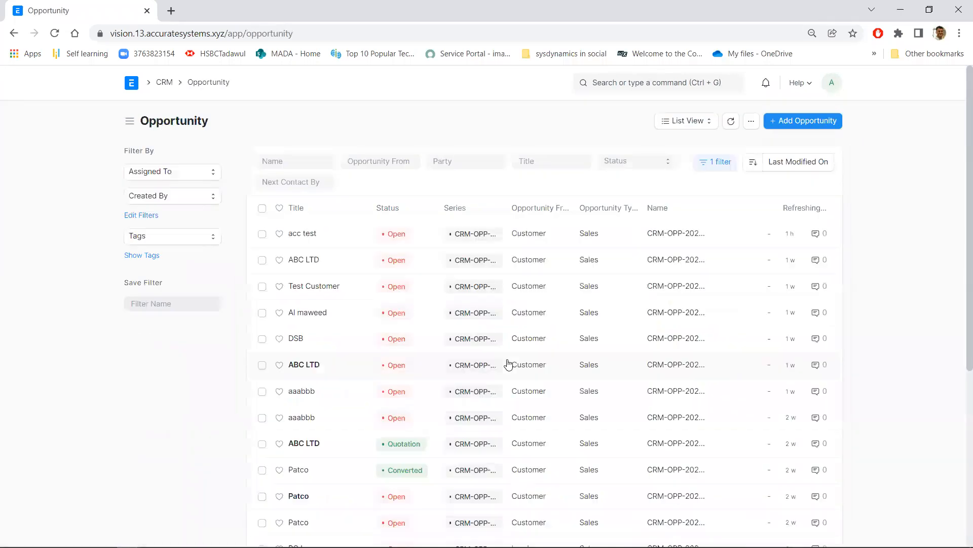
# Create a new opportunity from Customer with ABC LTD as the customer
pyautogui.click(810, 127)
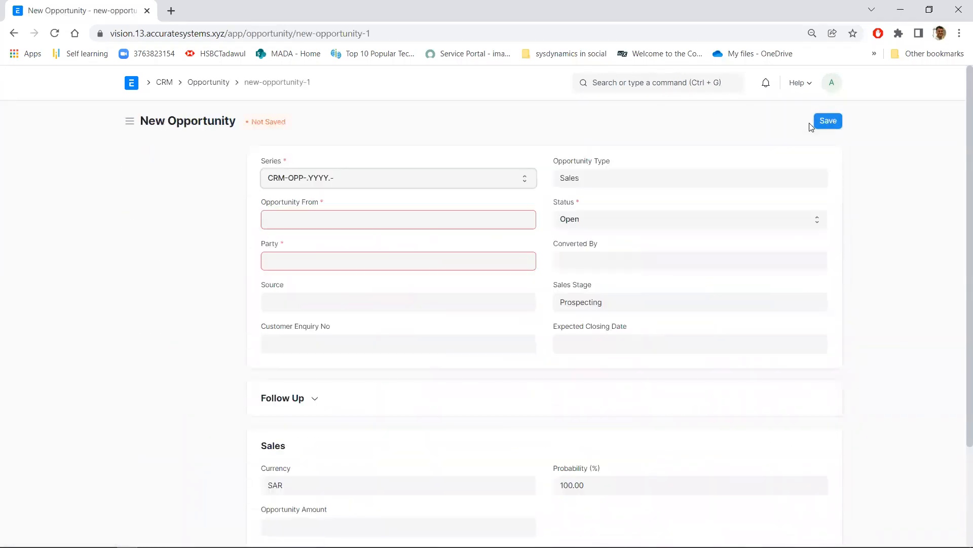
pyautogui.click(408, 229)
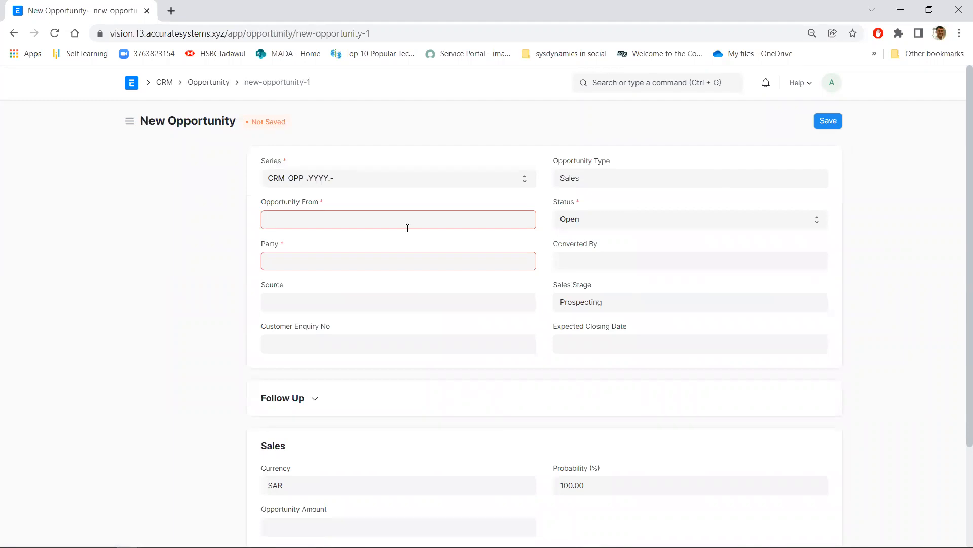
pyautogui.click(348, 251)
pyautogui.click(348, 260)
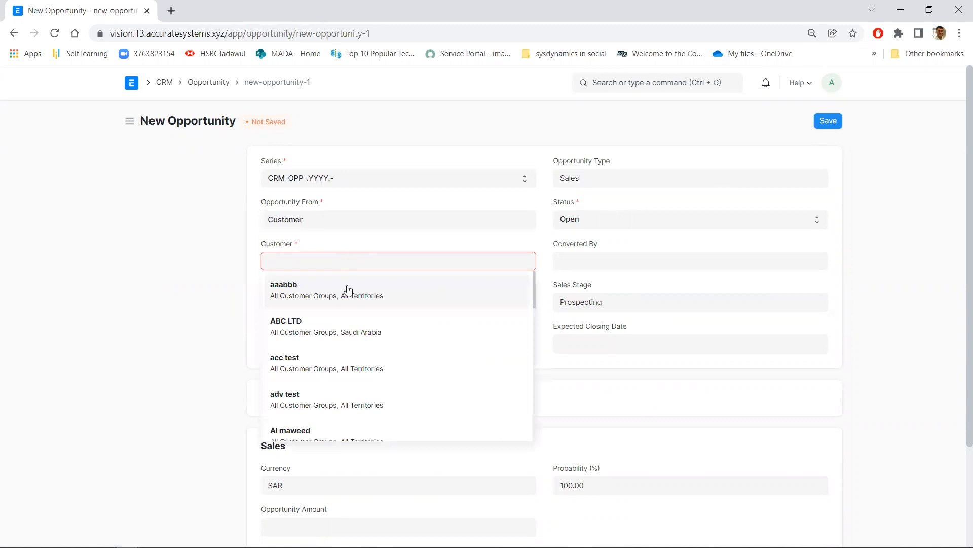
pyautogui.click(348, 328)
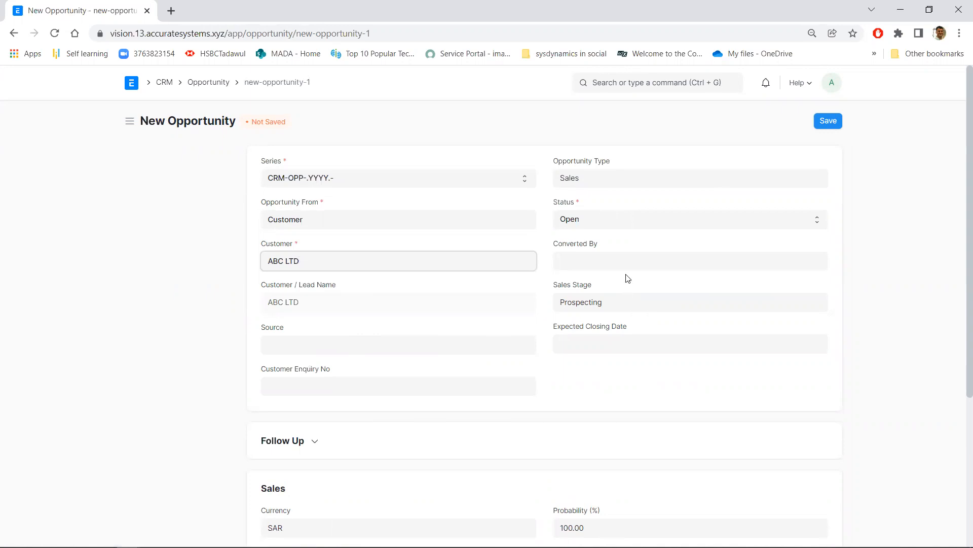
# Set the opportunity's sales stage to Proposal/Price Quote and save the record
pyautogui.click(616, 306)
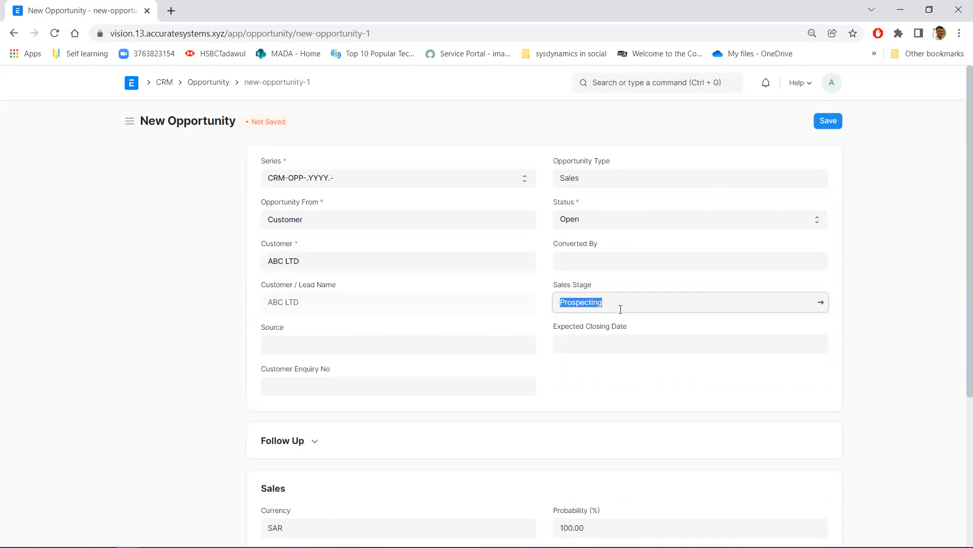
pyautogui.press('BackSpace')
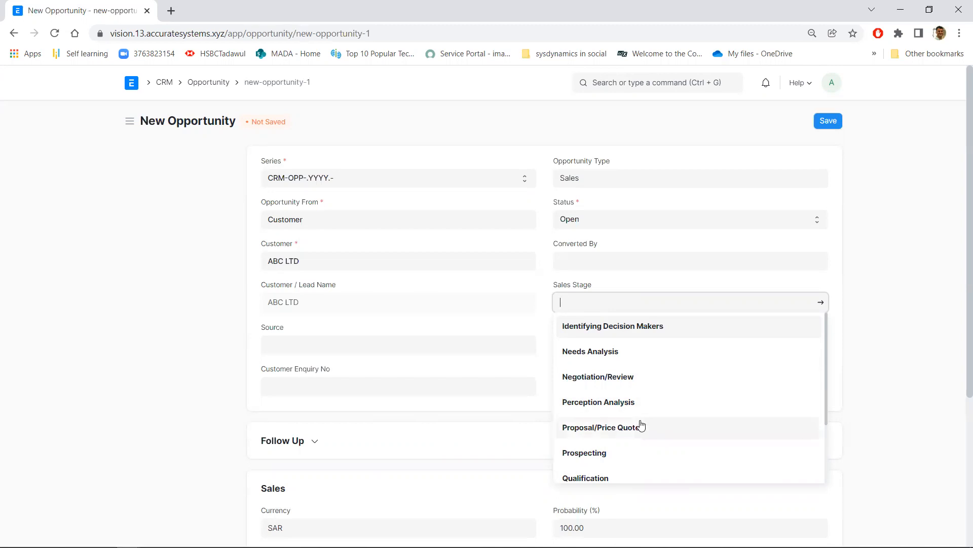
pyautogui.click(663, 428)
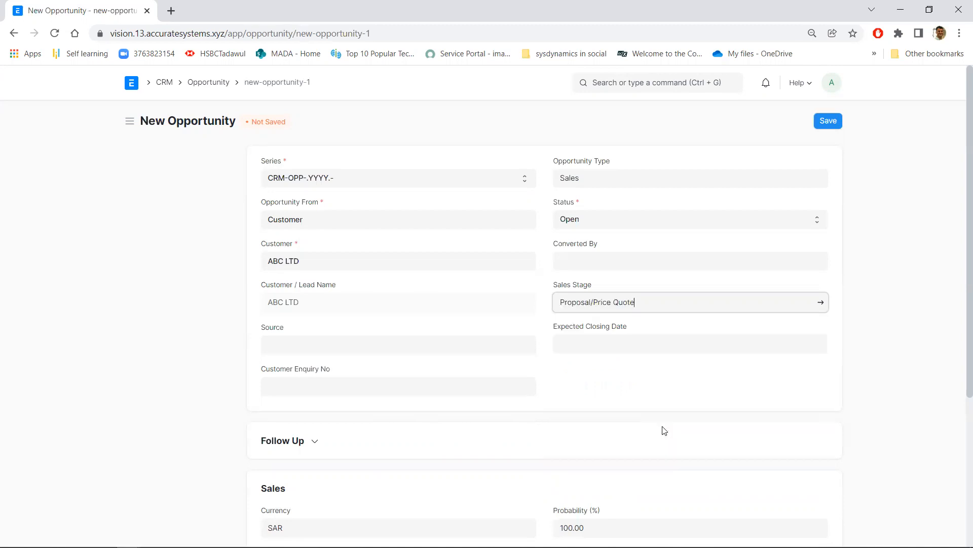
pyautogui.scroll(-4, 652, 393)
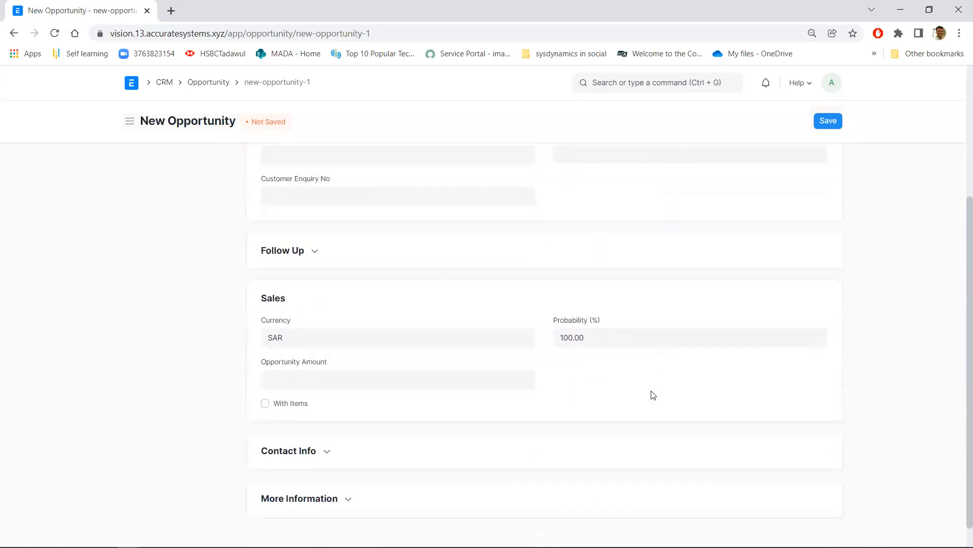
pyautogui.click(831, 122)
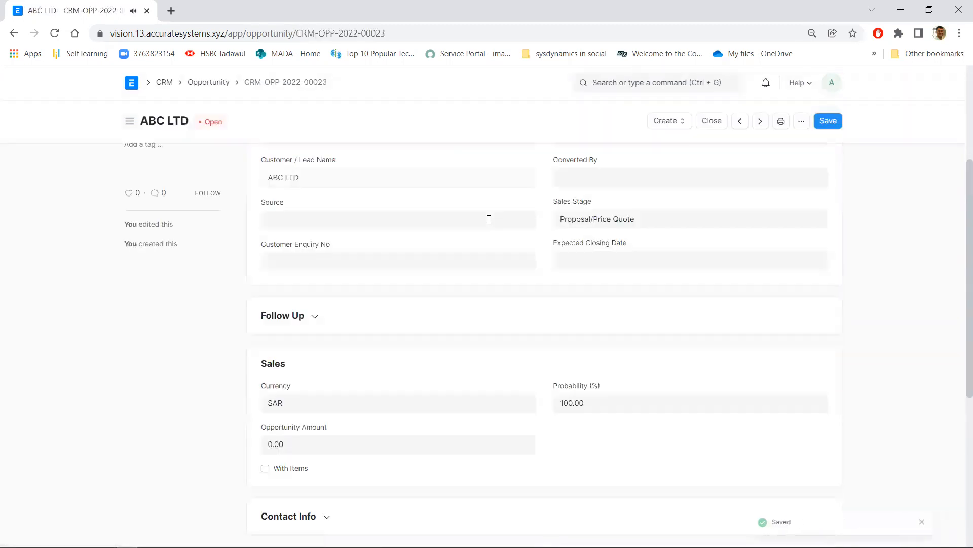
# Start a new RFP linked to the saved ABC LTD opportunity
pyautogui.scroll(4, 434, 237)
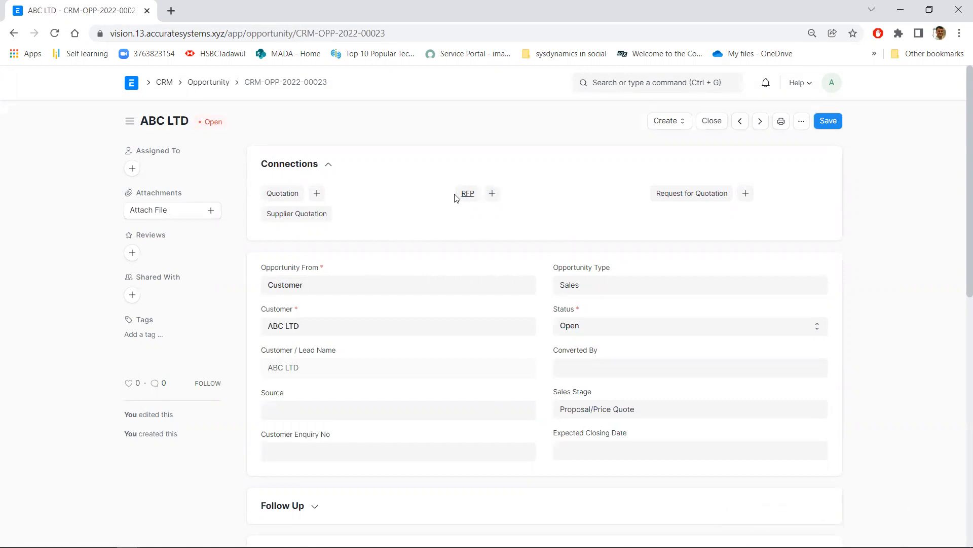
pyautogui.click(491, 195)
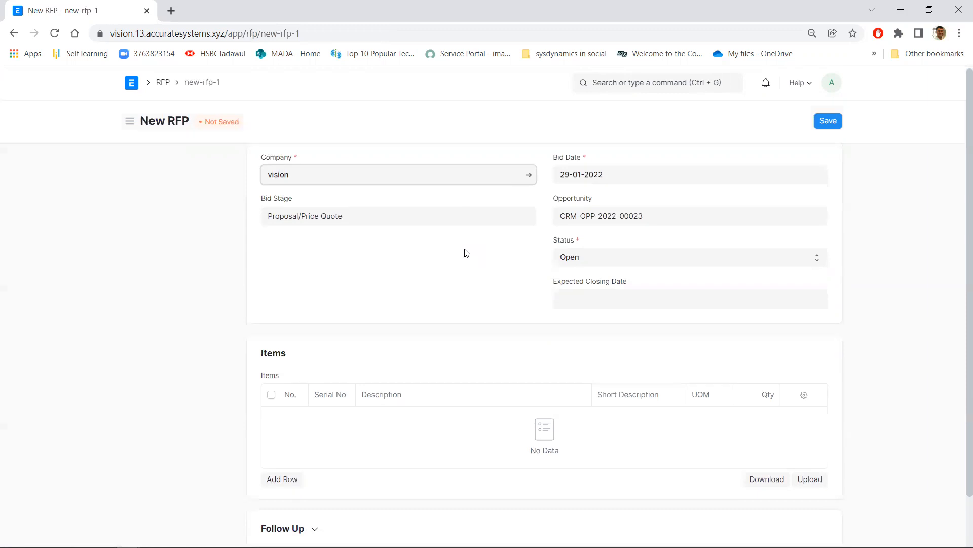
pyautogui.scroll(-1, 466, 252)
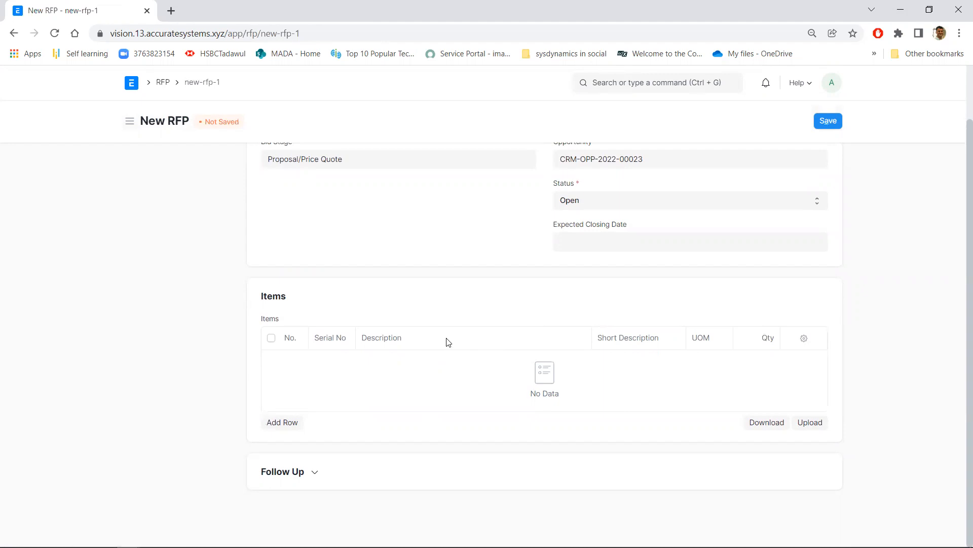
# Switch to the BOQ - Worley Office workbook in Excel and examine the interior woodwork items with their quantities, units and rates
pyautogui.hotkey('alt', 'Tab')
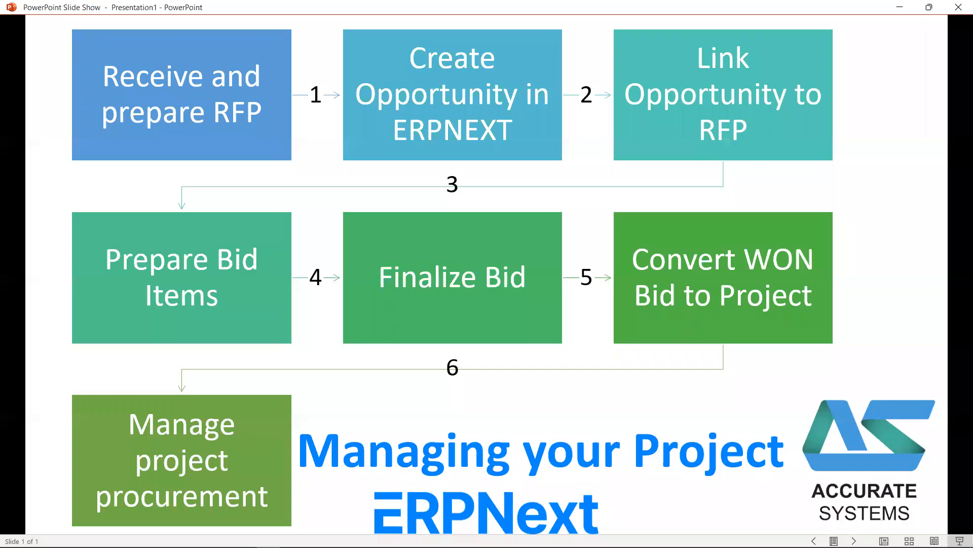
pyautogui.press('Left')
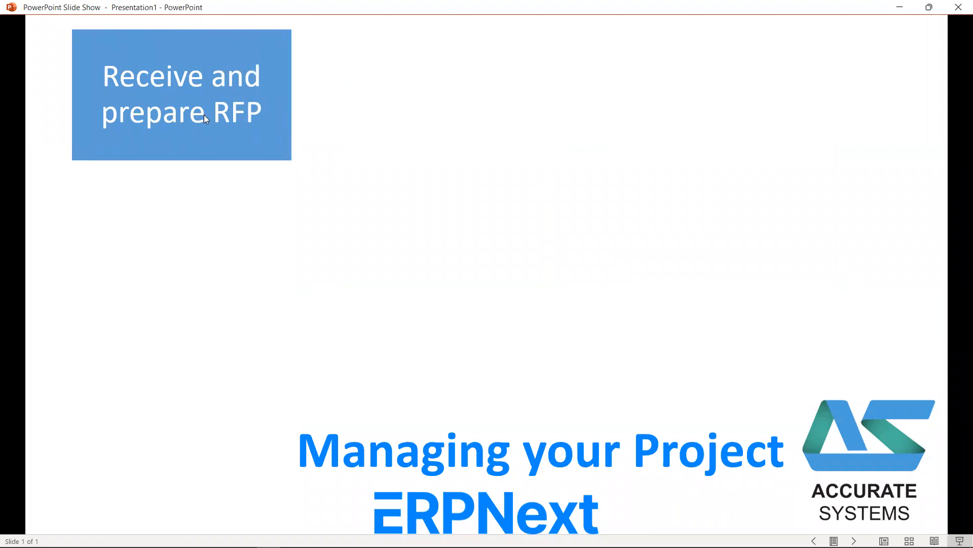
pyautogui.hotkey('alt', 'Tab')
pyautogui.hotkey('alt', 'Tab')
pyautogui.hotkey('alt', 'Tab')
pyautogui.hotkey('alt', 'Tab')
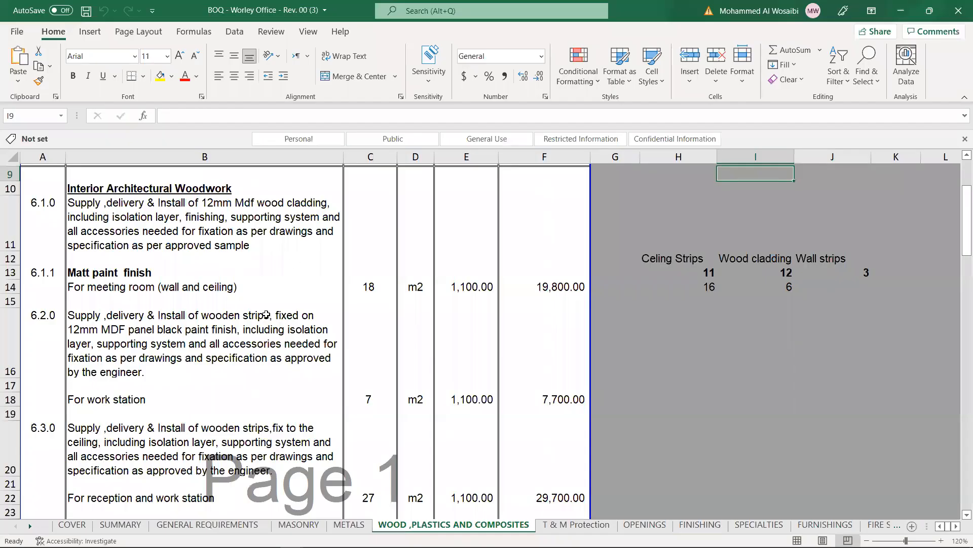
pyautogui.scroll(-3, 228, 340)
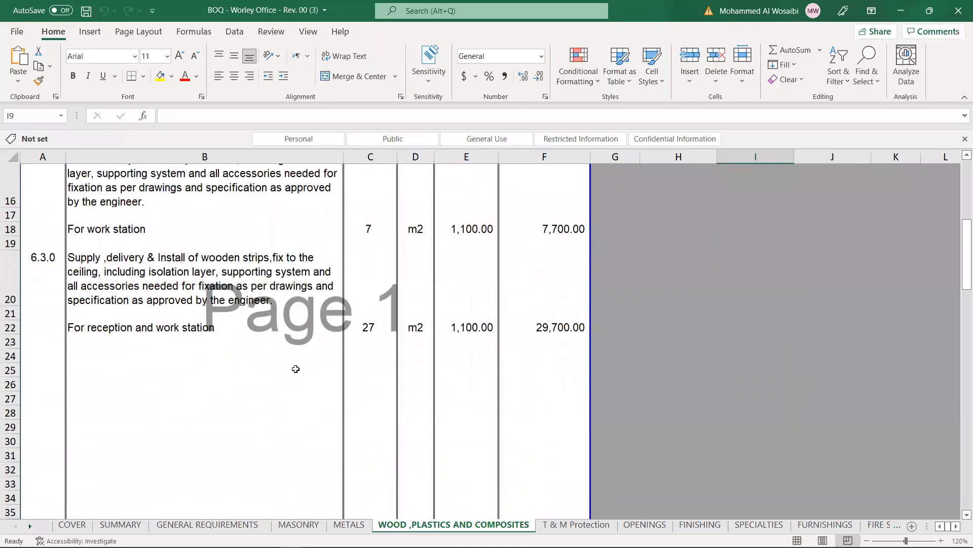
pyautogui.scroll(3, 296, 368)
pyautogui.scroll(1, 264, 344)
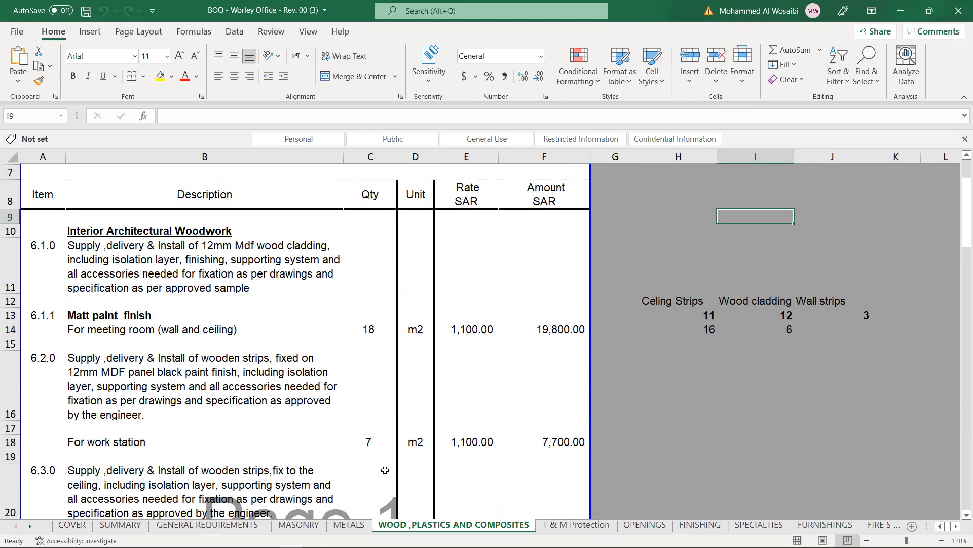
# Examine the T & M Protection sheet of the BOQ, and return to the WOOD, PLASTICS AND COMPOSITES sheet
pyautogui.click(567, 526)
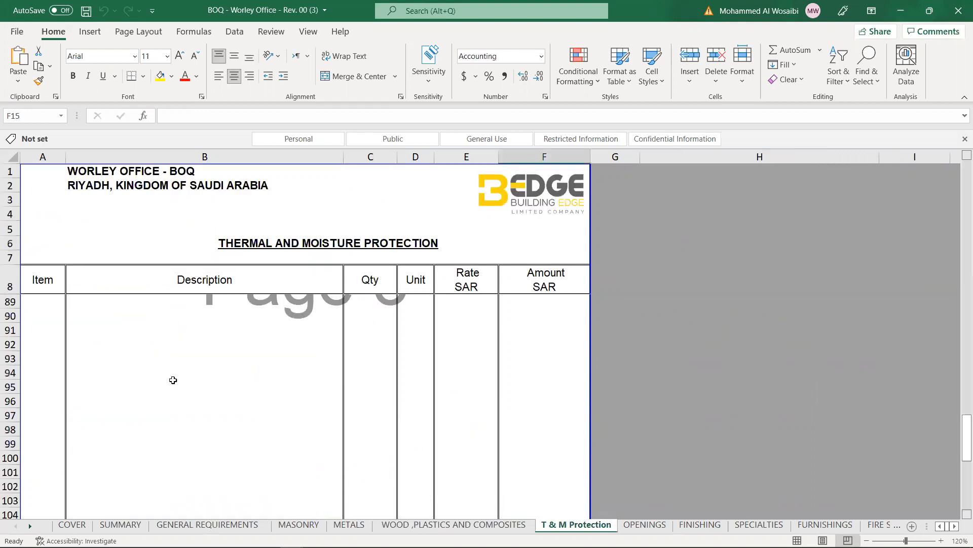
pyautogui.scroll(-3, 174, 379)
pyautogui.scroll(-3, 174, 378)
pyautogui.scroll(19, 174, 379)
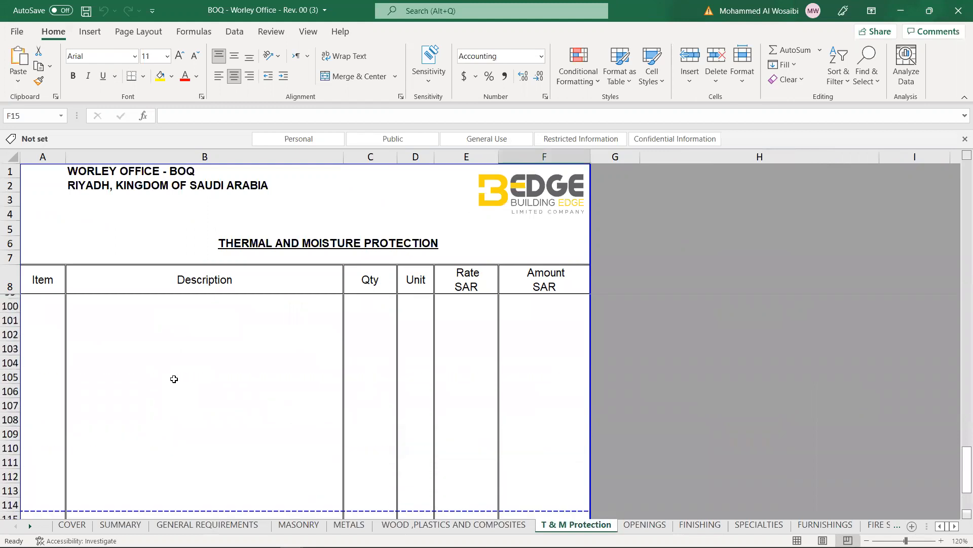
pyautogui.scroll(-2, 174, 378)
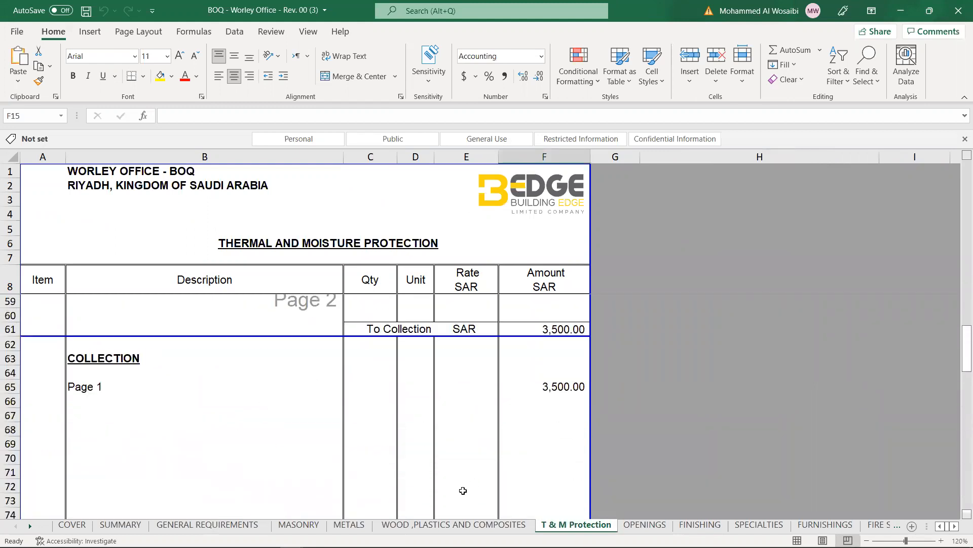
pyautogui.click(452, 524)
pyautogui.scroll(-1, 391, 410)
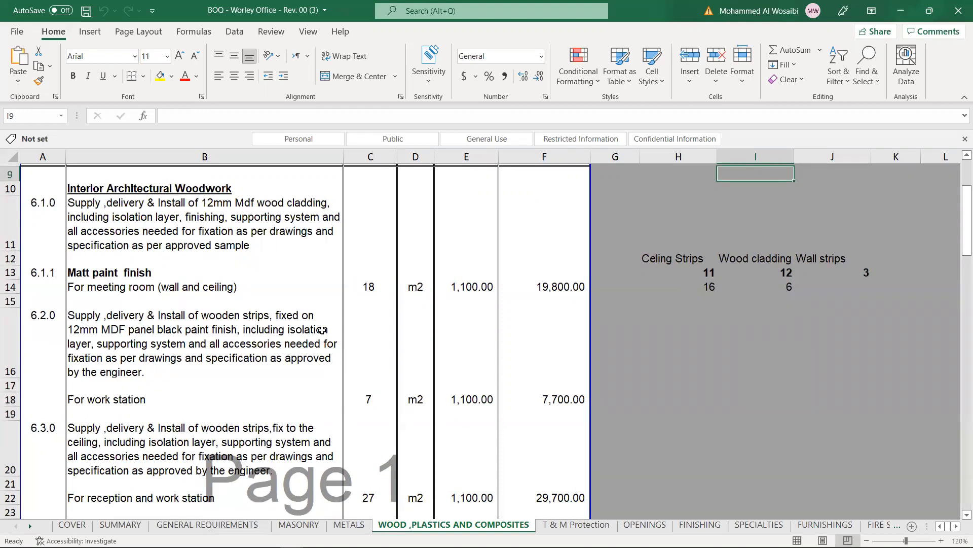
# Switch to the 5- Materials List workbook and examine the unit and quantity of item 1.1
pyautogui.press('alt')
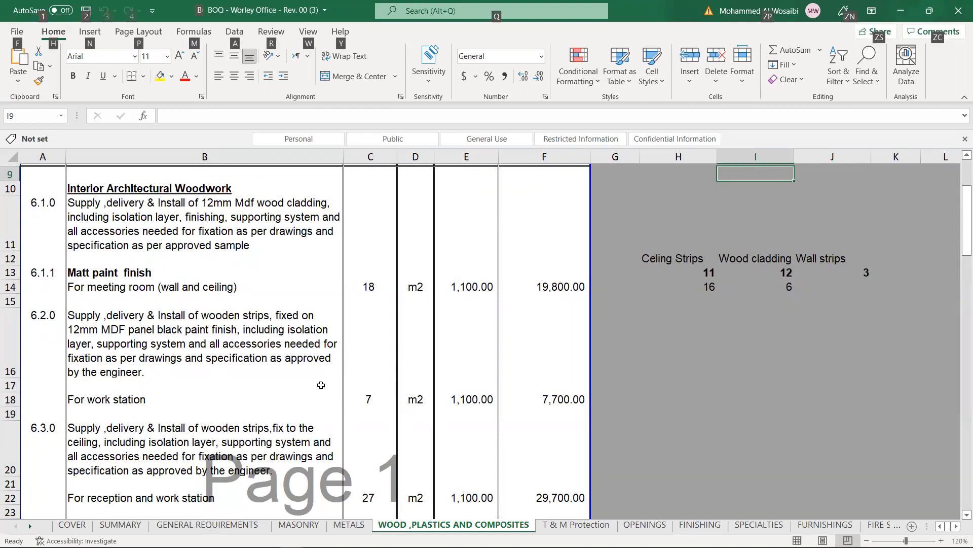
pyautogui.hotkey('alt', 'Tab')
pyautogui.hotkey('alt', 'Tab')
pyautogui.hotkey('alt', 'Tab')
pyautogui.hotkey('alt', 'Tab')
pyautogui.hotkey('alt', 'Tab')
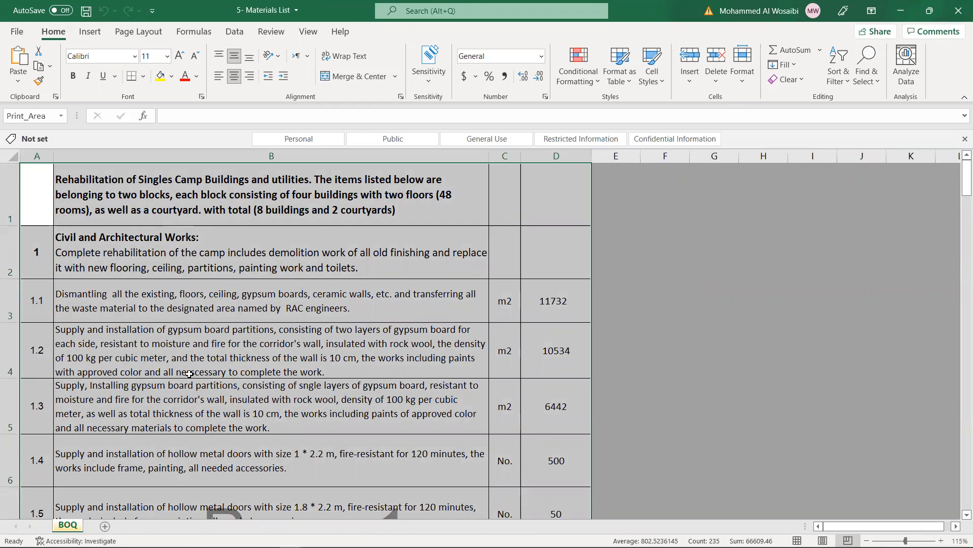
pyautogui.click(516, 302)
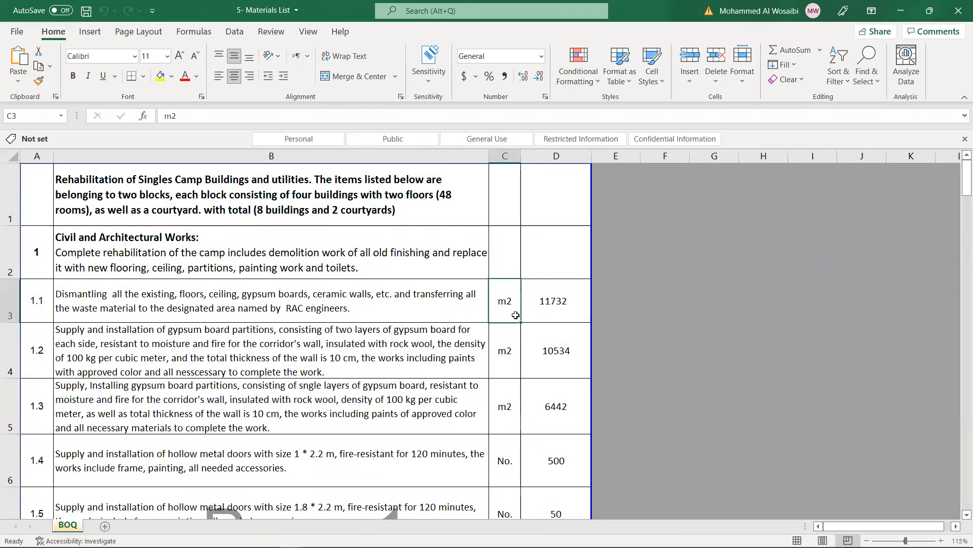
pyautogui.click(557, 303)
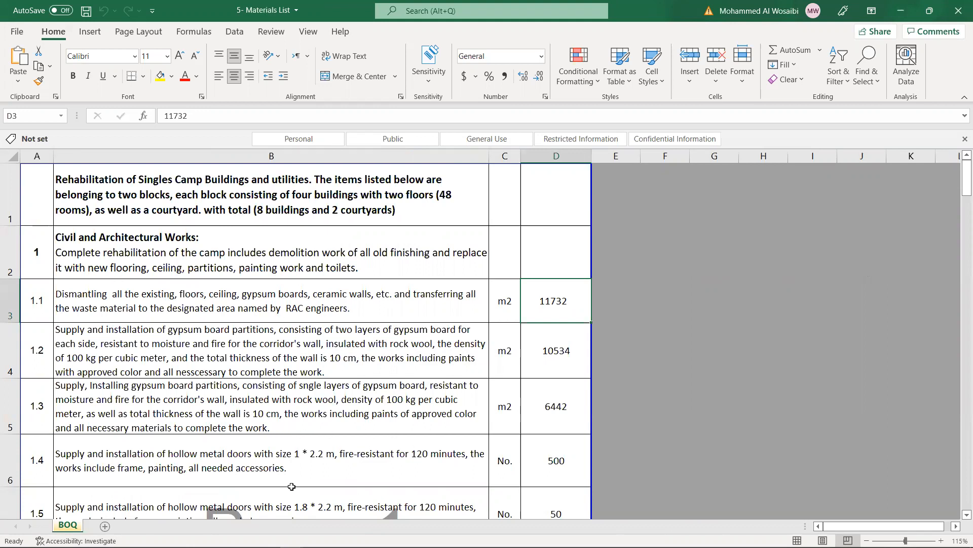
# Return to the new RFP in the browser and save it without any items
pyautogui.hotkey('alt', 'Tab')
pyautogui.hotkey('alt', 'Tab')
pyautogui.hotkey('alt', 'Tab')
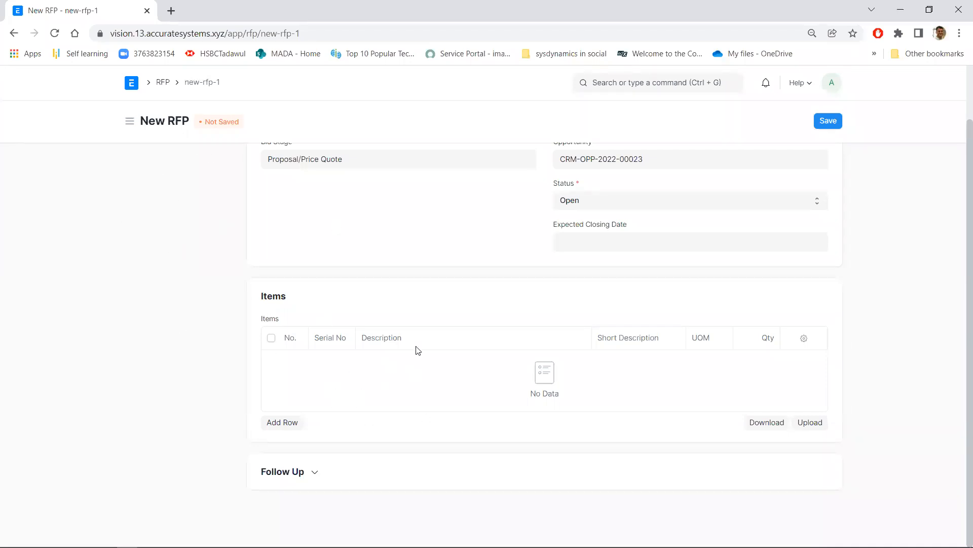
pyautogui.scroll(1, 504, 360)
pyautogui.click(840, 124)
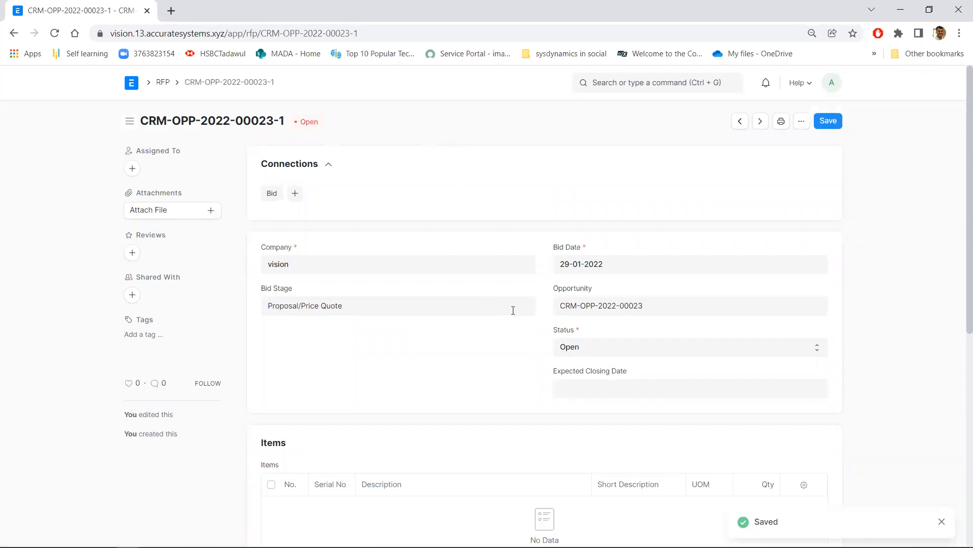
# Upload the file "rfp item raw" from the Temp folder into the RFP's Items table and close the success message
pyautogui.scroll(-2, 514, 310)
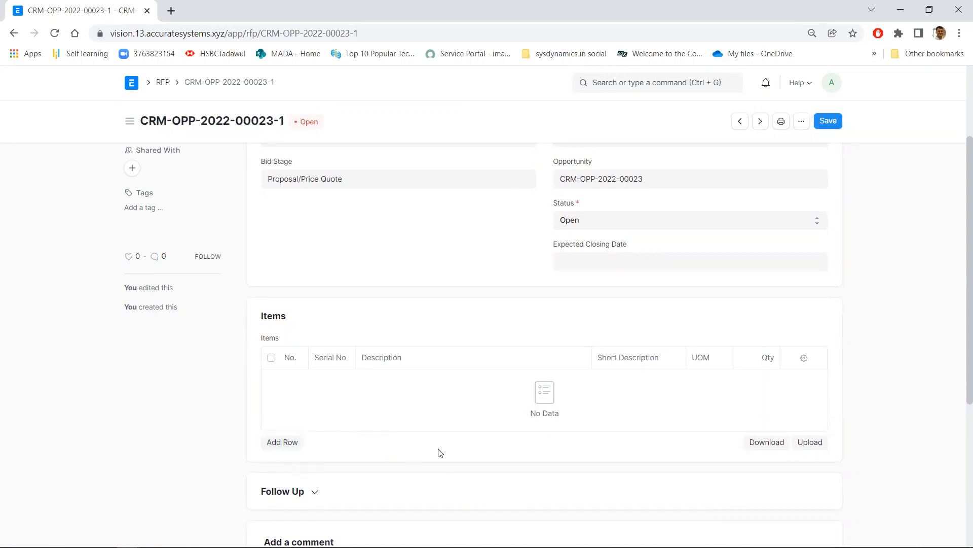
pyautogui.click(810, 445)
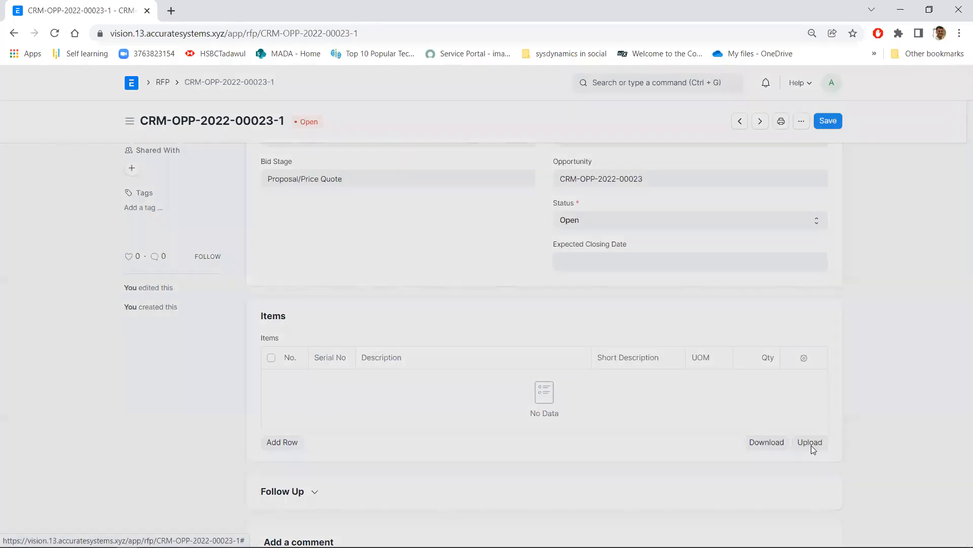
pyautogui.click(425, 204)
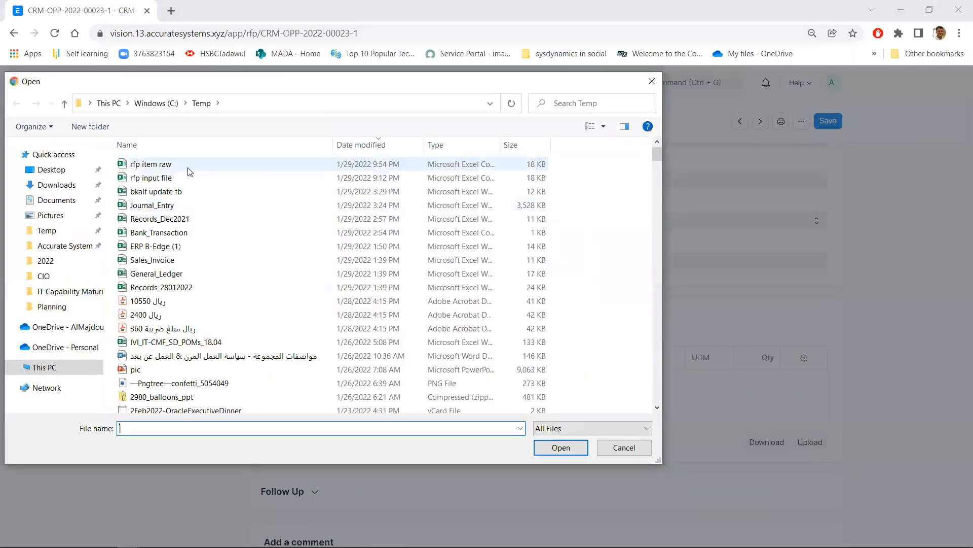
pyautogui.hotkey('alt', 'Tab')
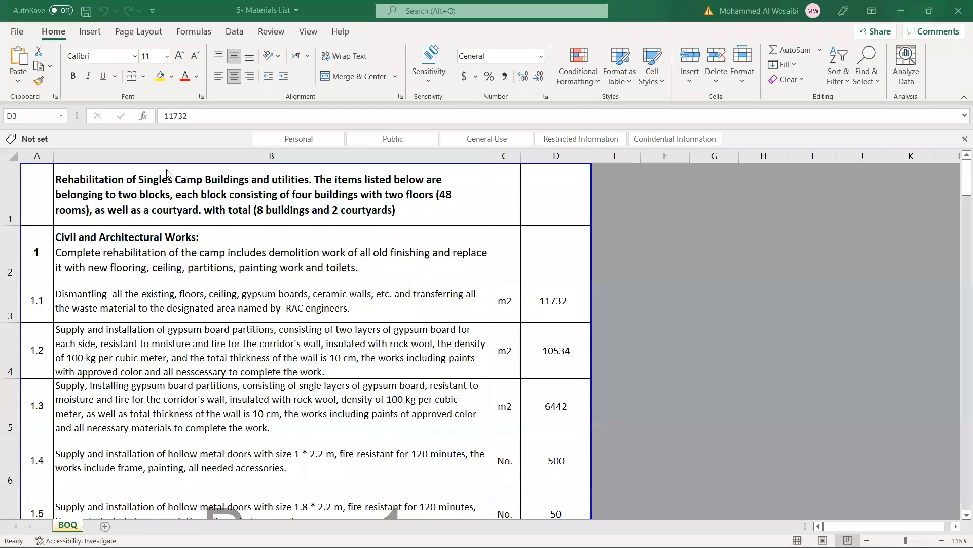
pyautogui.hotkey('alt', 'Tab')
pyautogui.click(167, 169)
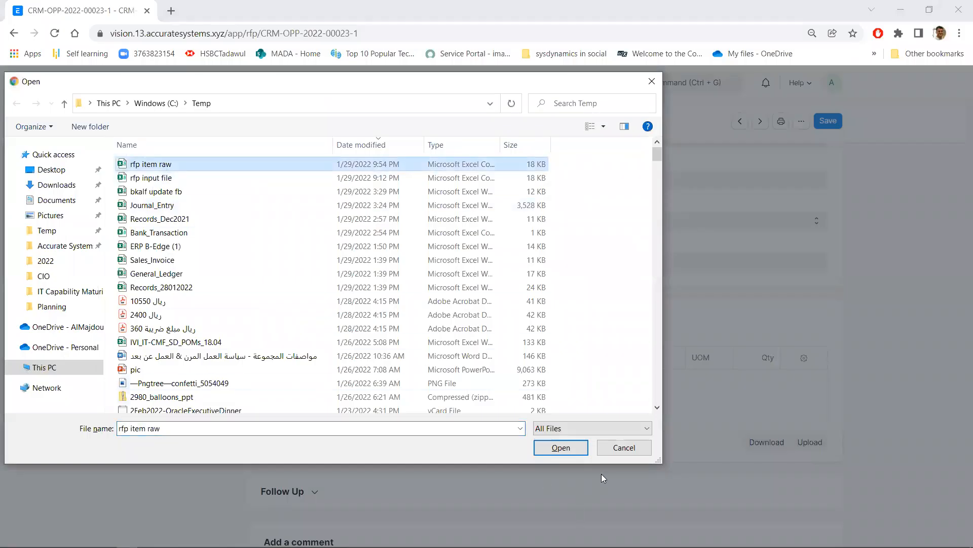
pyautogui.click(572, 448)
pyautogui.click(619, 194)
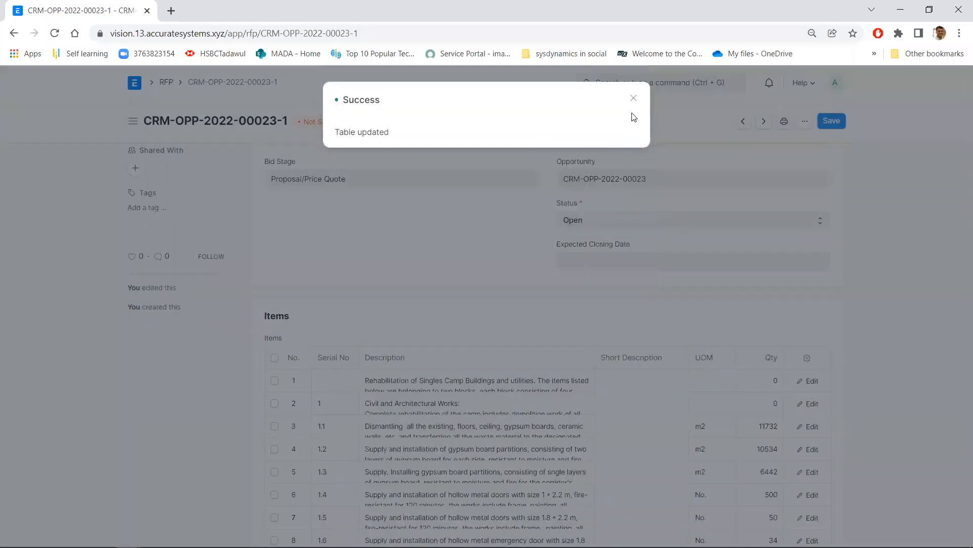
pyautogui.click(633, 98)
# Review both pages of the imported Items table and save the RFP
pyautogui.scroll(-1, 381, 430)
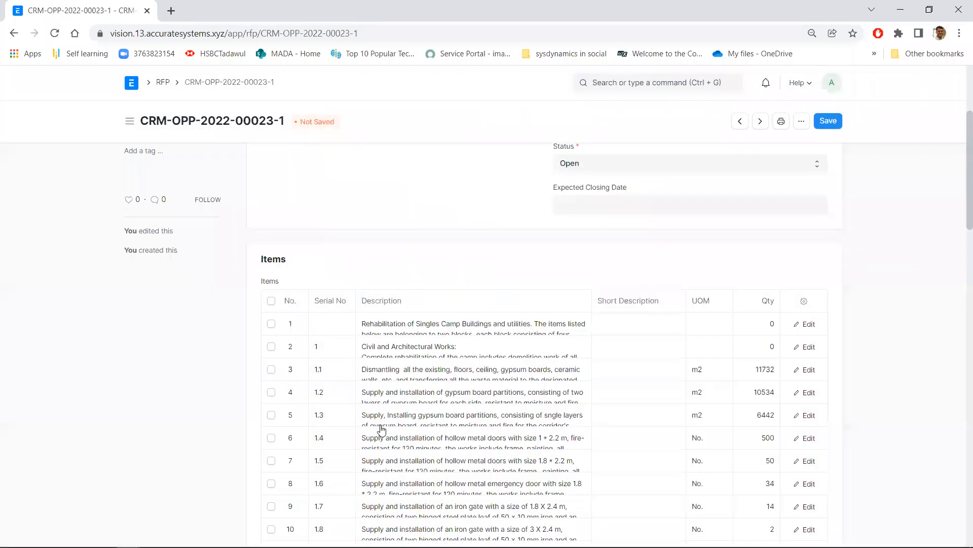
pyautogui.scroll(-5, 382, 429)
pyautogui.scroll(-12, 382, 430)
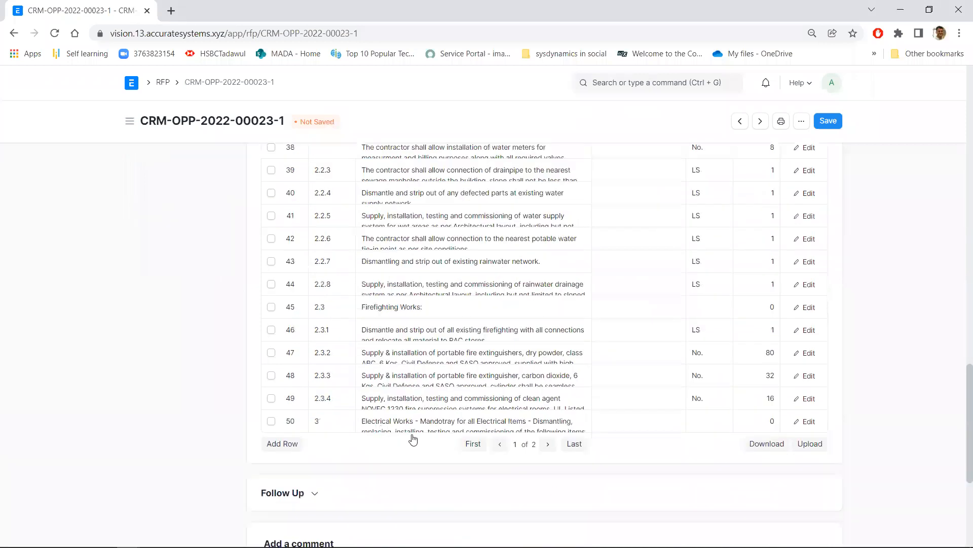
pyautogui.click(547, 444)
pyautogui.scroll(4, 517, 482)
pyautogui.scroll(5, 524, 472)
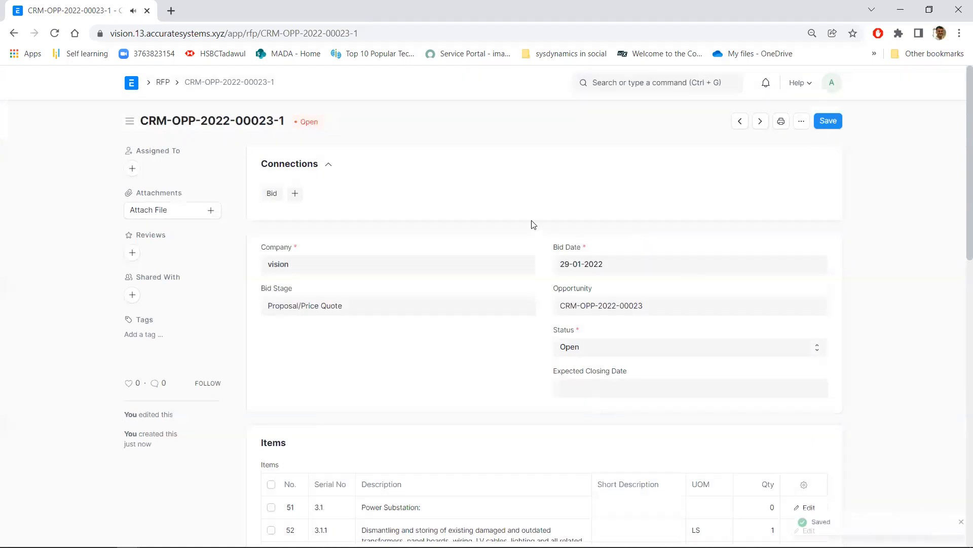
pyautogui.scroll(-10, 596, 405)
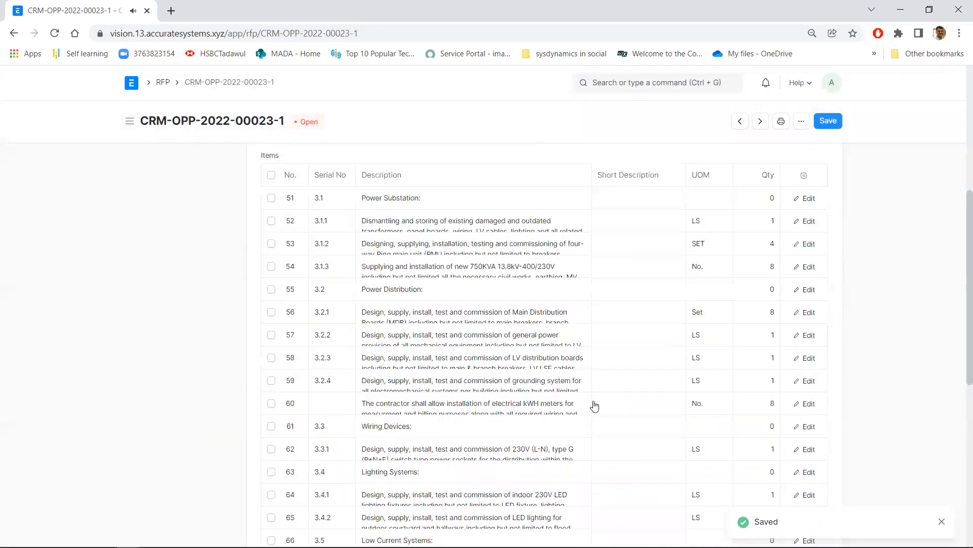
pyautogui.scroll(10, 595, 404)
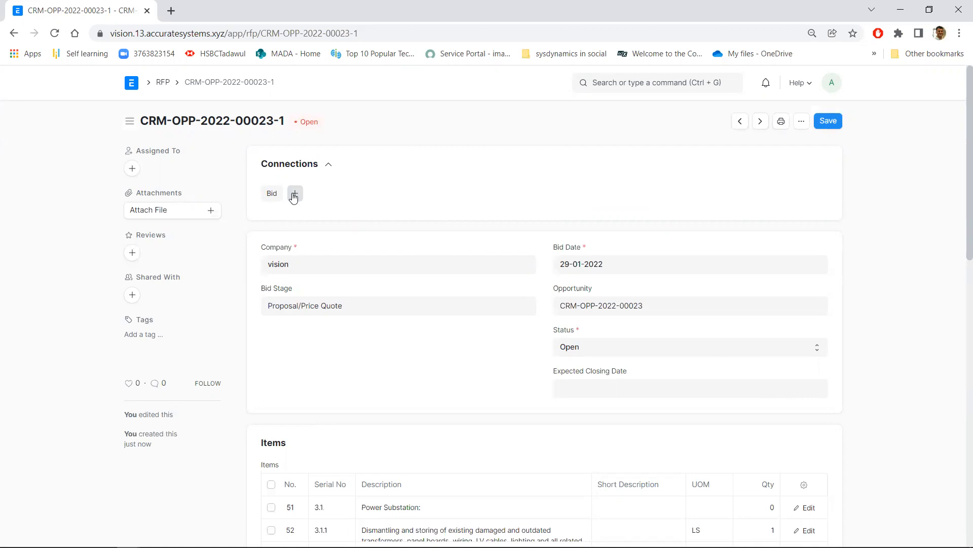
# Switch to the PowerPoint slide show and reveal the workflow stages through to Finalize Bid
pyautogui.hotkey('alt', 'Tab')
pyautogui.hotkey('alt', 'Tab')
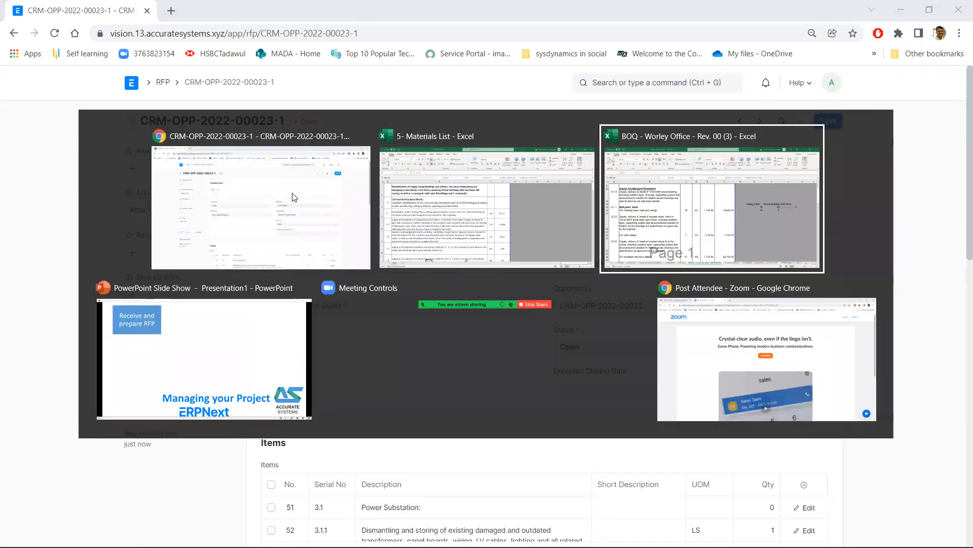
pyautogui.hotkey('alt', 'Tab')
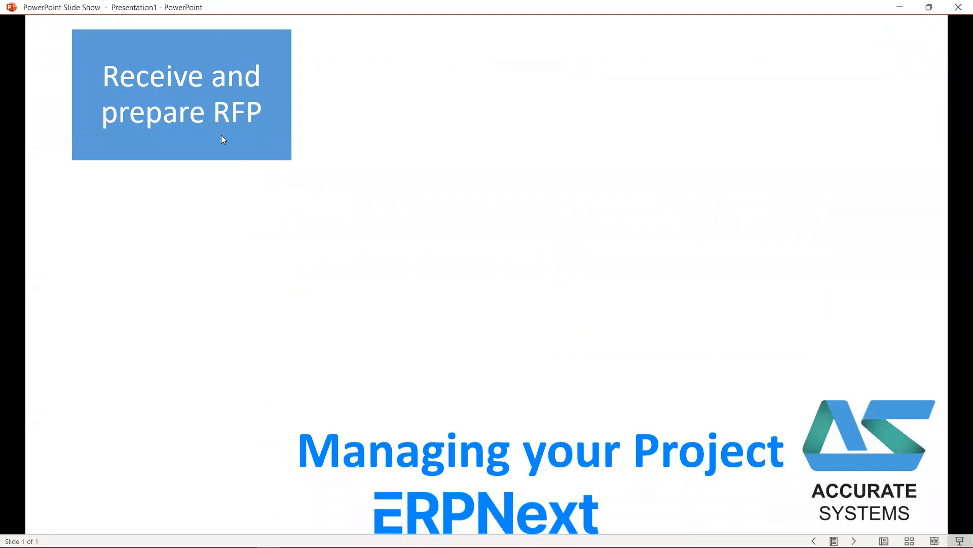
pyautogui.click(474, 185)
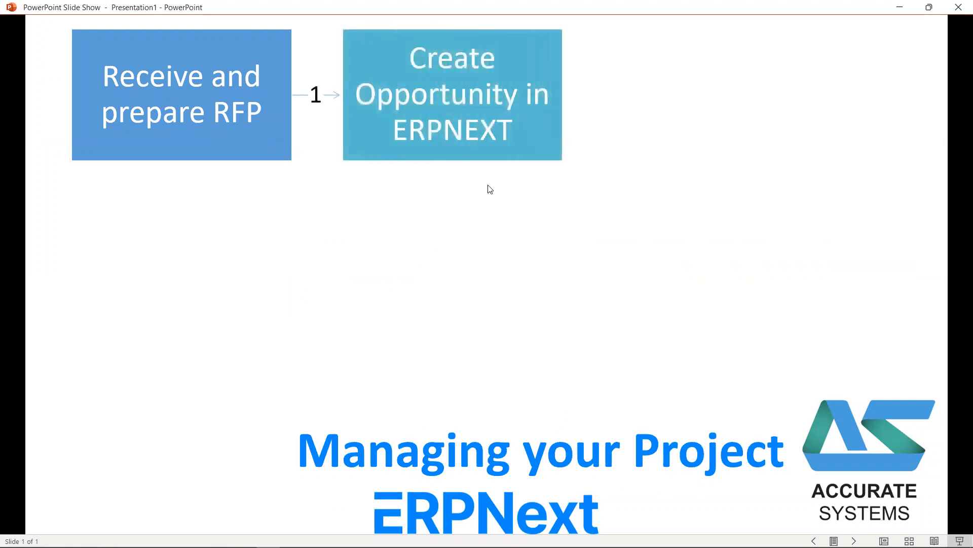
pyautogui.click(702, 195)
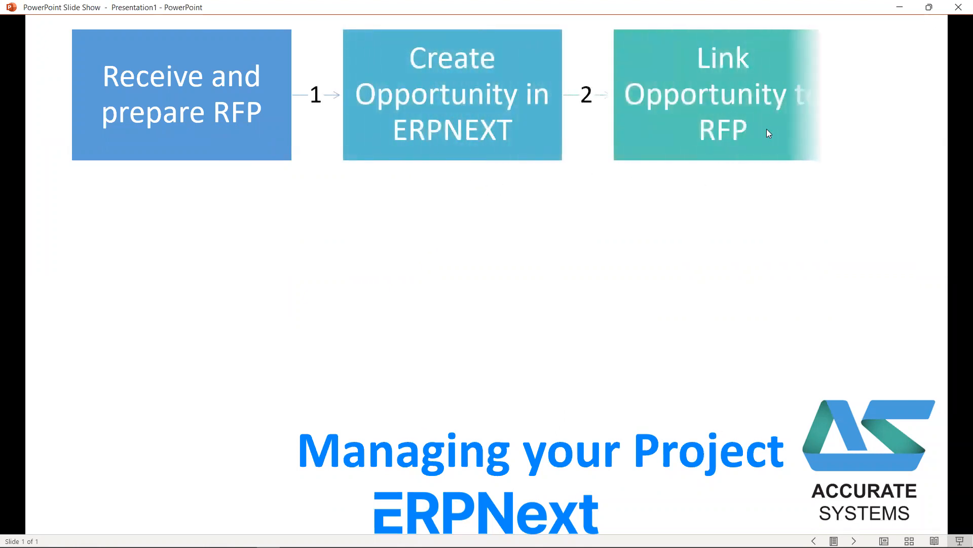
pyautogui.click(737, 108)
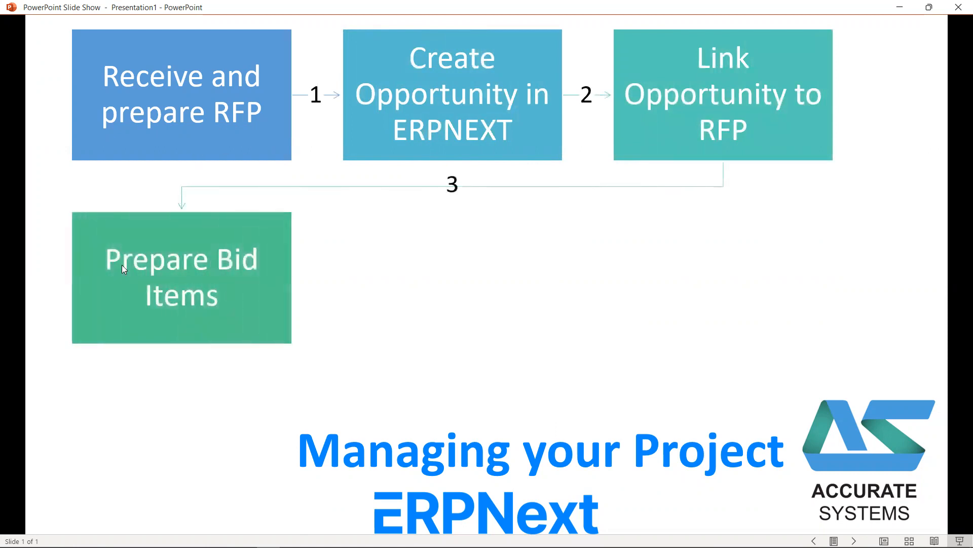
pyautogui.click(200, 272)
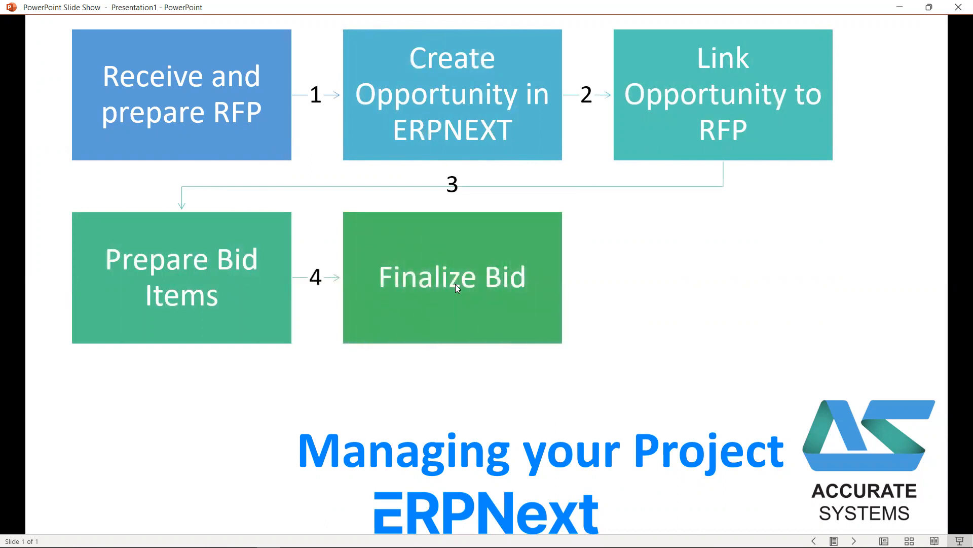
# Return to the RFP in the browser and create a new bid linked to it, keeping its status Open
pyautogui.hotkey('alt', 'Tab')
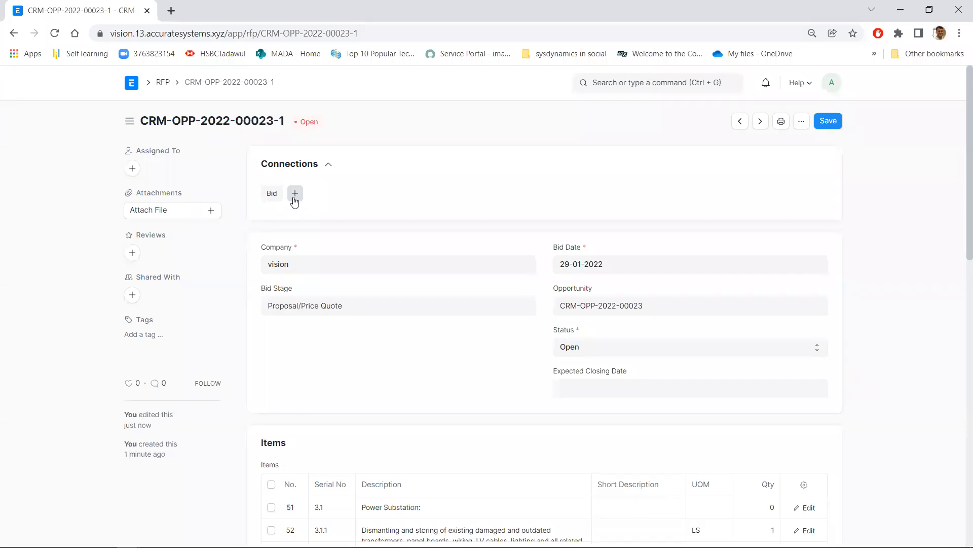
pyautogui.click(294, 198)
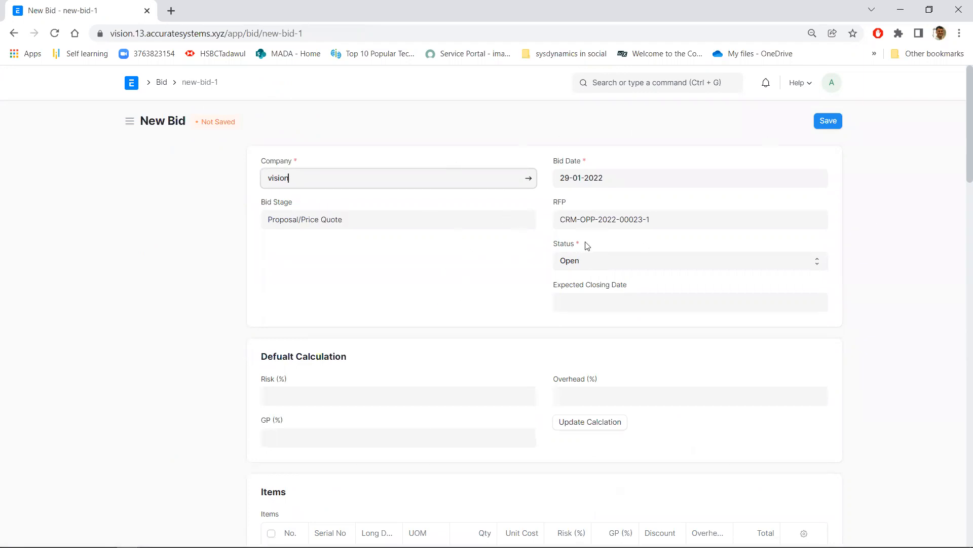
pyautogui.click(636, 218)
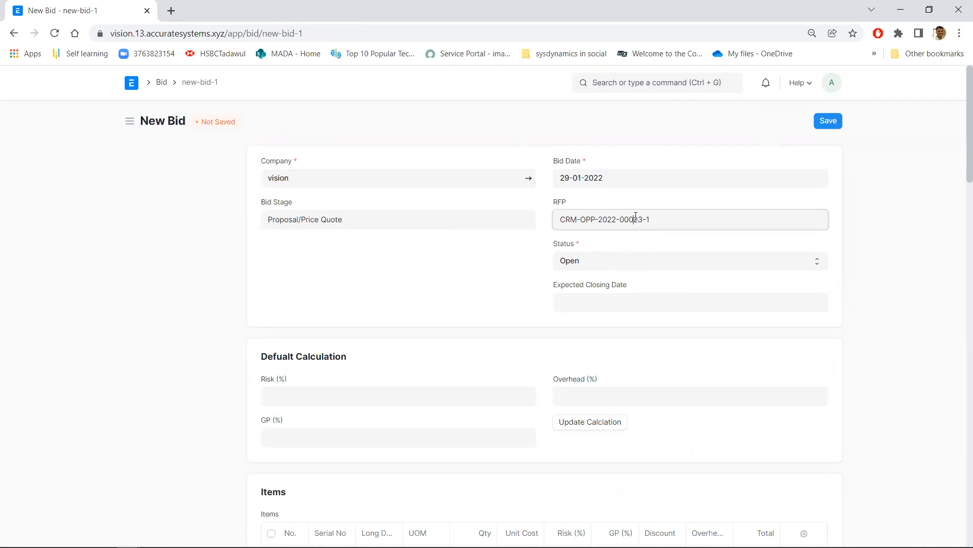
pyautogui.click(587, 263)
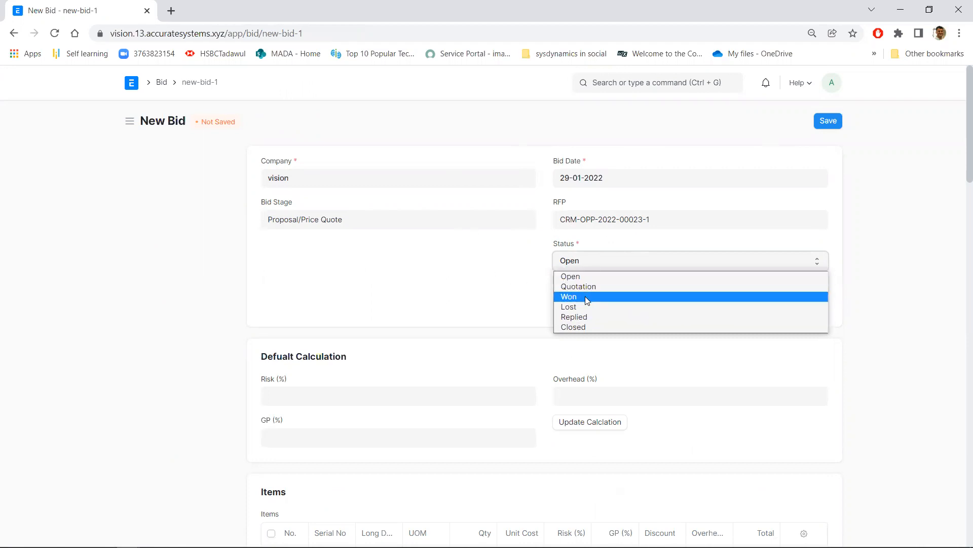
pyautogui.click(501, 281)
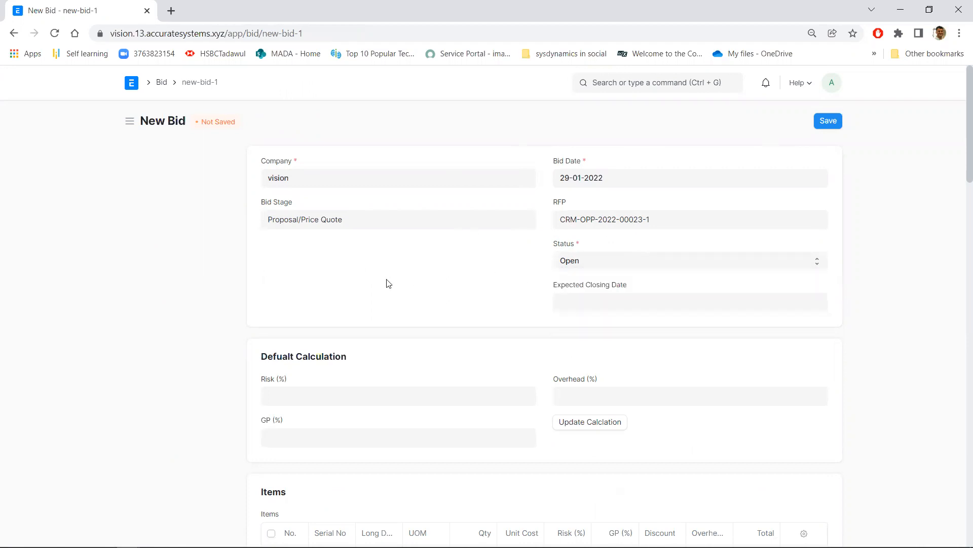
# Review the items carried over from the RFP on both pages of the new bid and save the bid
pyautogui.scroll(-8, 388, 284)
pyautogui.scroll(-11, 463, 330)
pyautogui.scroll(-6, 467, 335)
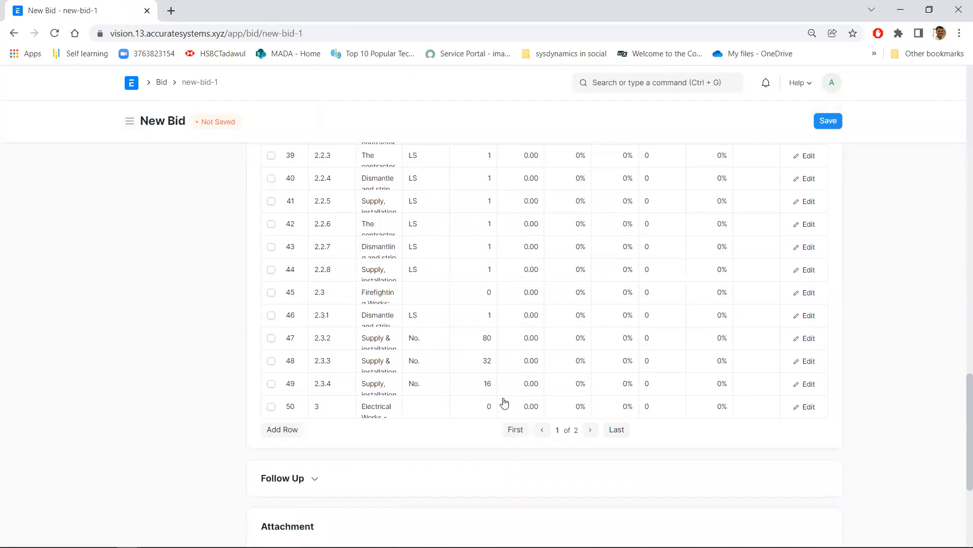
pyautogui.scroll(18, 352, 350)
pyautogui.scroll(3, 352, 350)
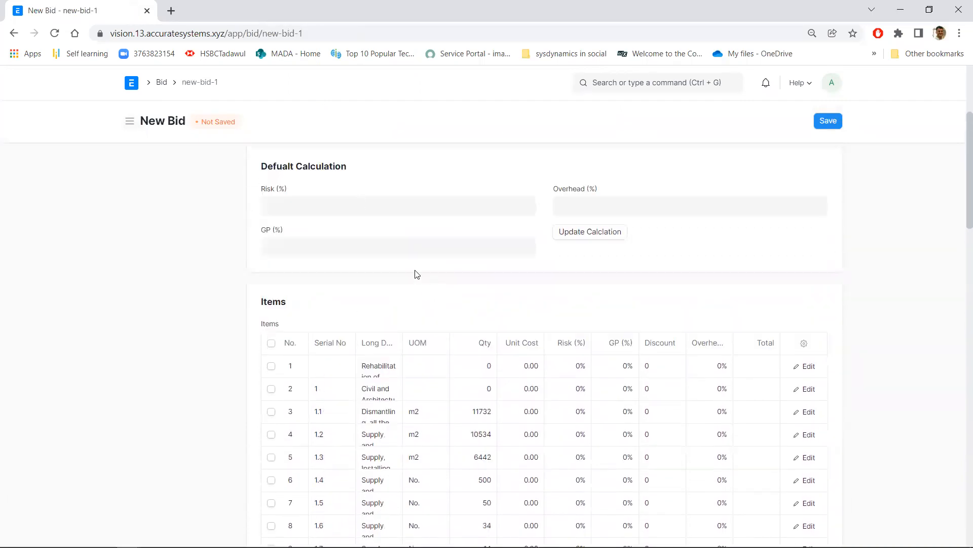
pyautogui.scroll(-4, 507, 297)
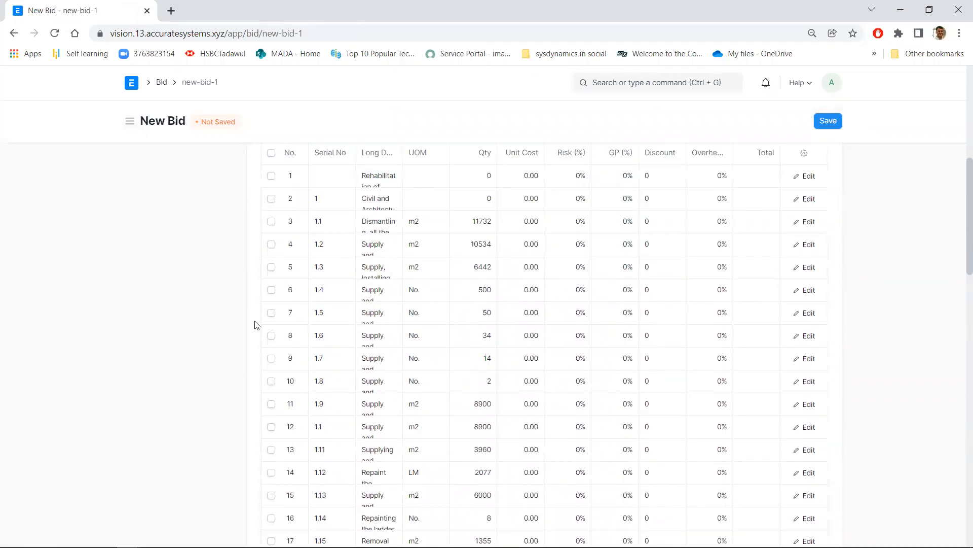
pyautogui.scroll(-15, 493, 416)
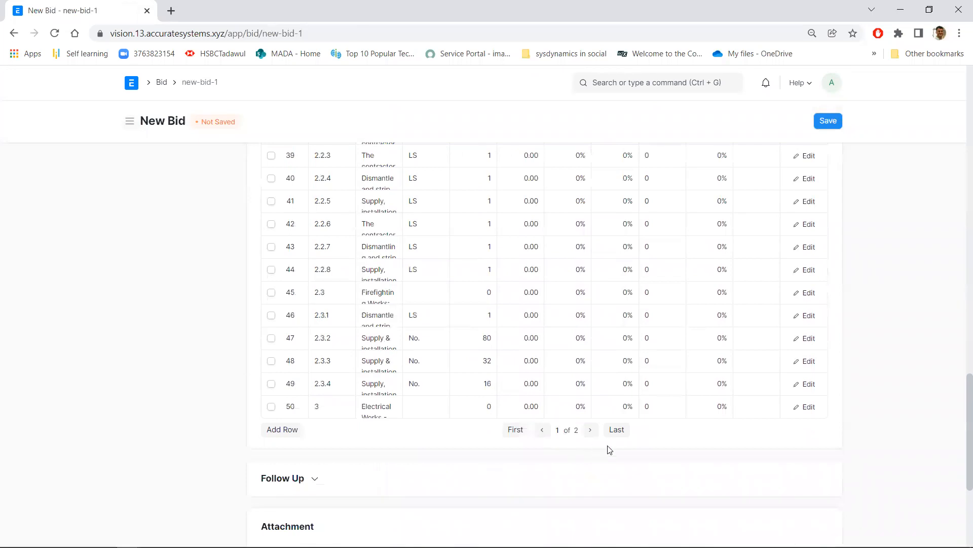
pyautogui.click(590, 429)
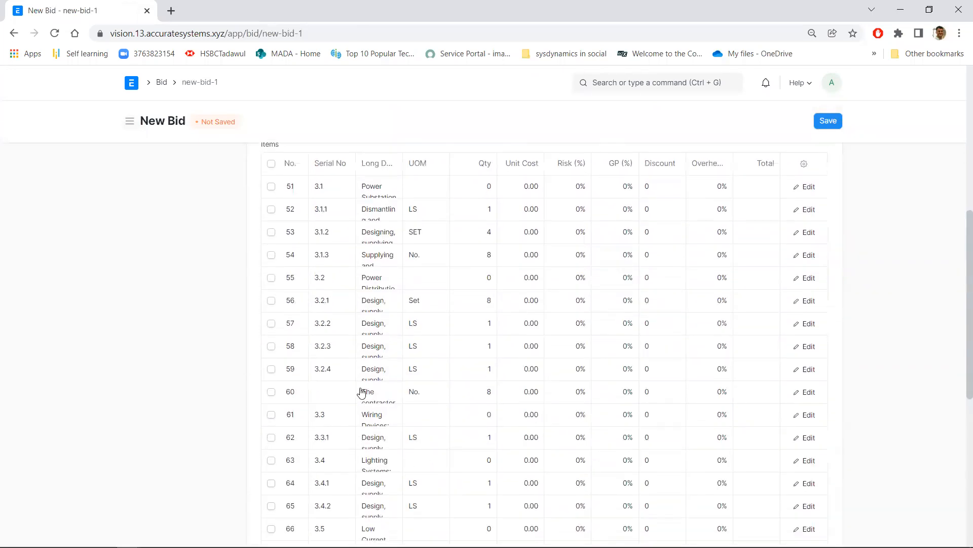
pyautogui.scroll(-5, 358, 391)
pyautogui.click(541, 325)
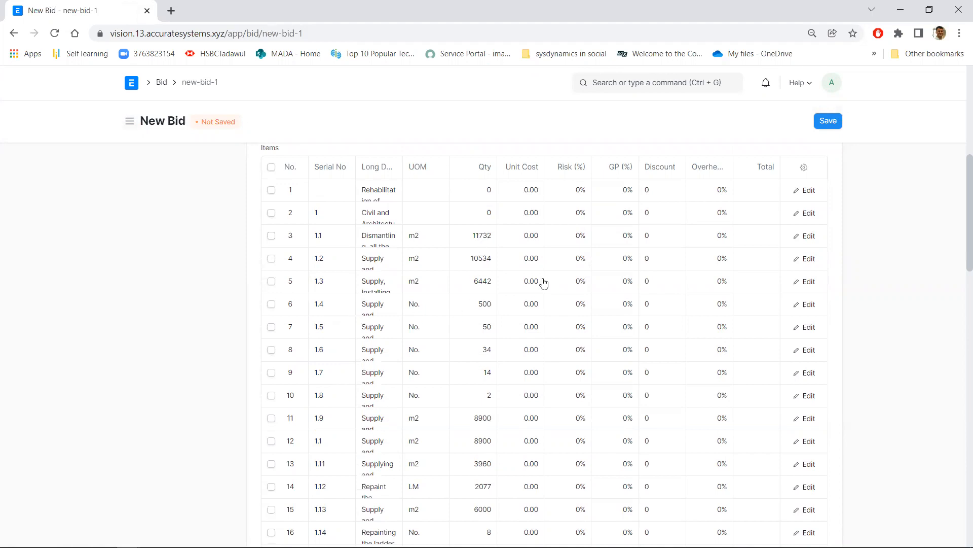
pyautogui.scroll(1, 569, 292)
pyautogui.scroll(3, 570, 293)
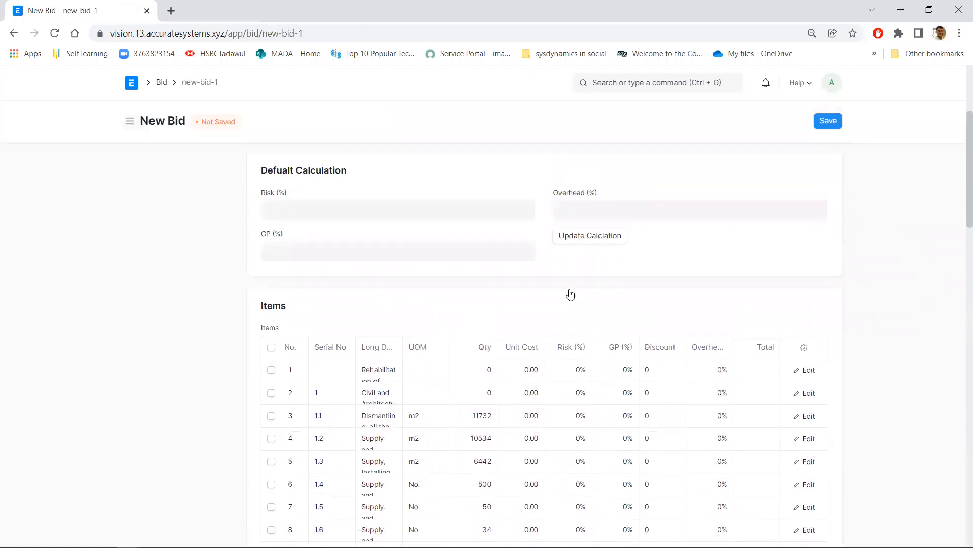
pyautogui.click(837, 126)
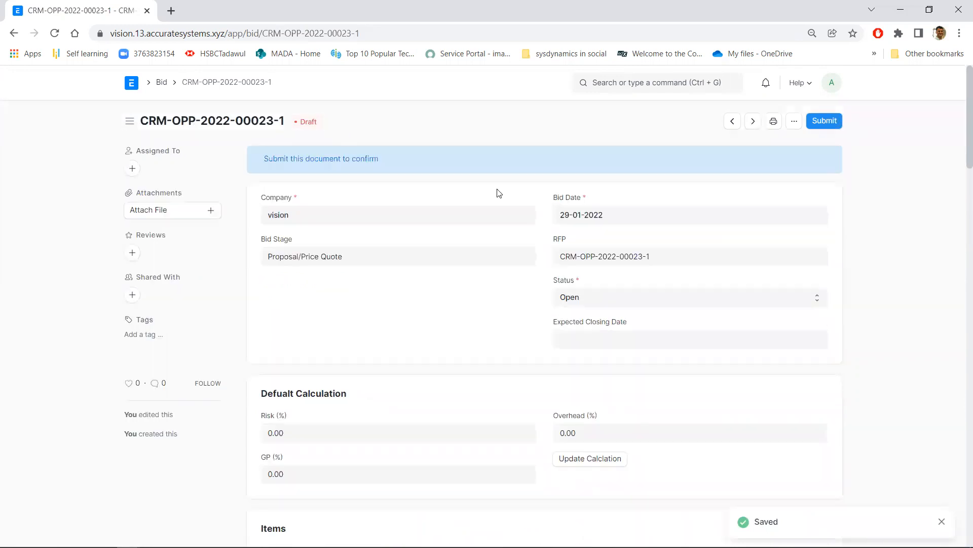
# Examine the cost, risk, GP, discount and overhead columns of the saved bid's items, and the Attachment section below them
pyautogui.scroll(-6, 517, 264)
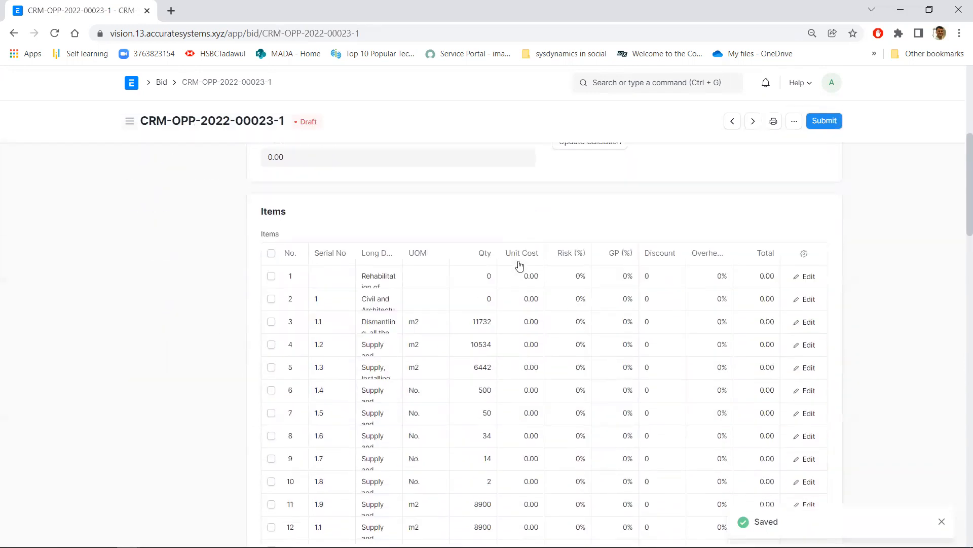
pyautogui.scroll(-4, 520, 264)
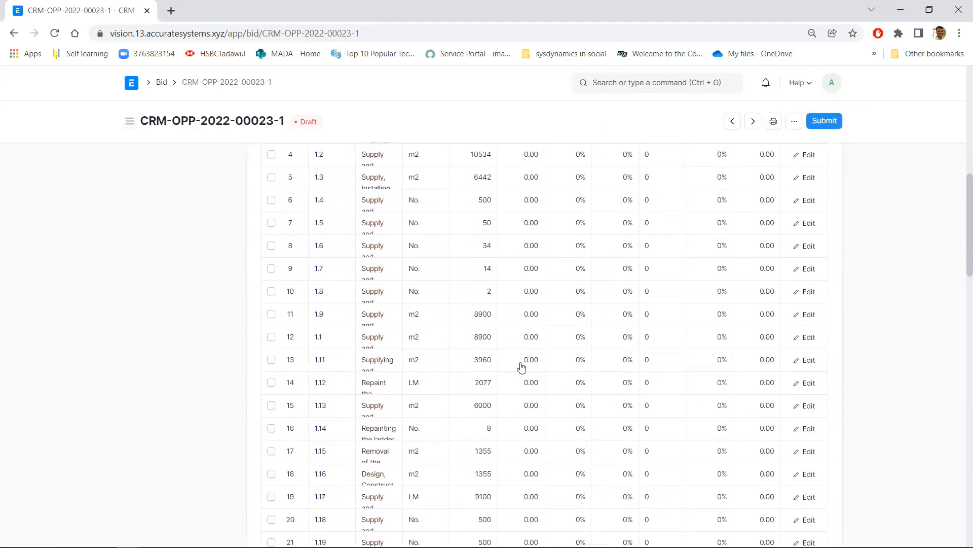
pyautogui.scroll(-8, 522, 366)
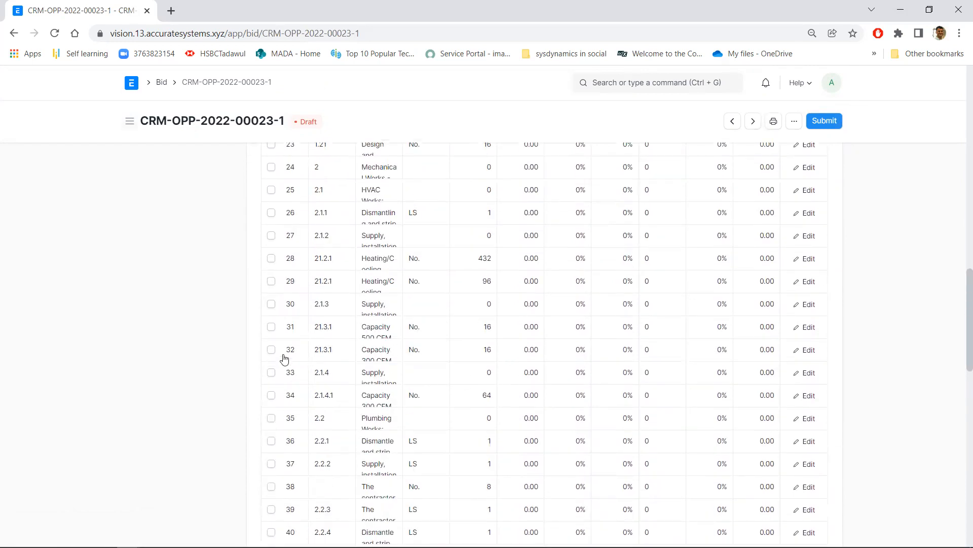
pyautogui.scroll(-6, 178, 323)
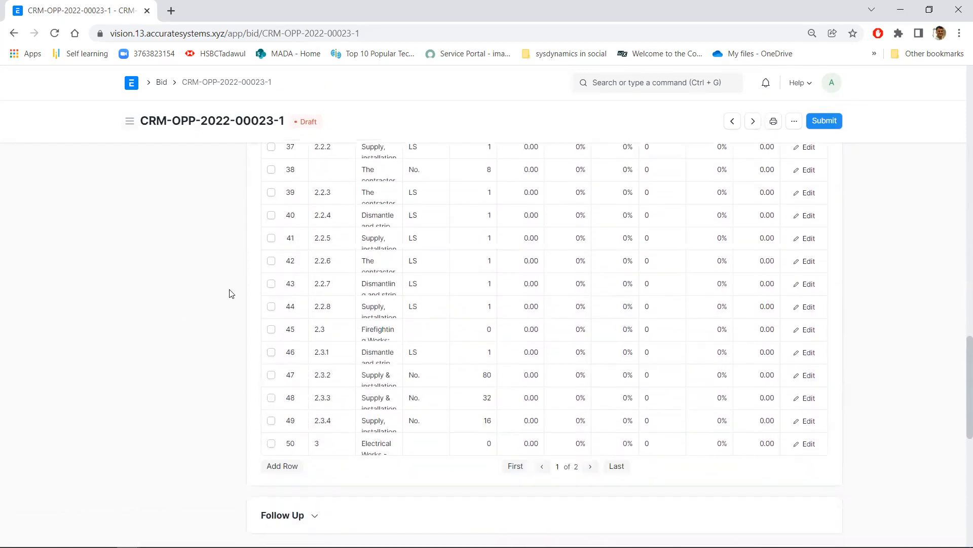
pyautogui.scroll(-3, 231, 294)
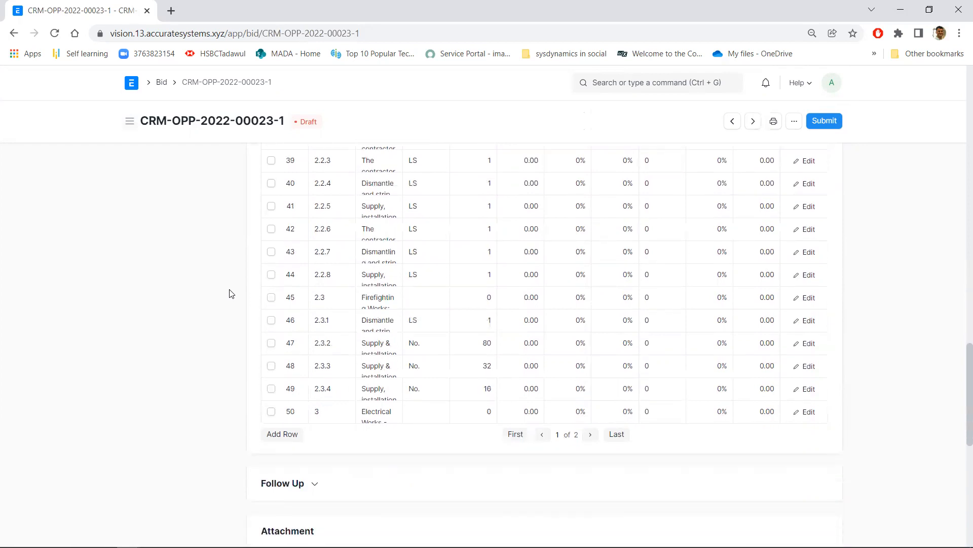
pyautogui.scroll(-1, 230, 293)
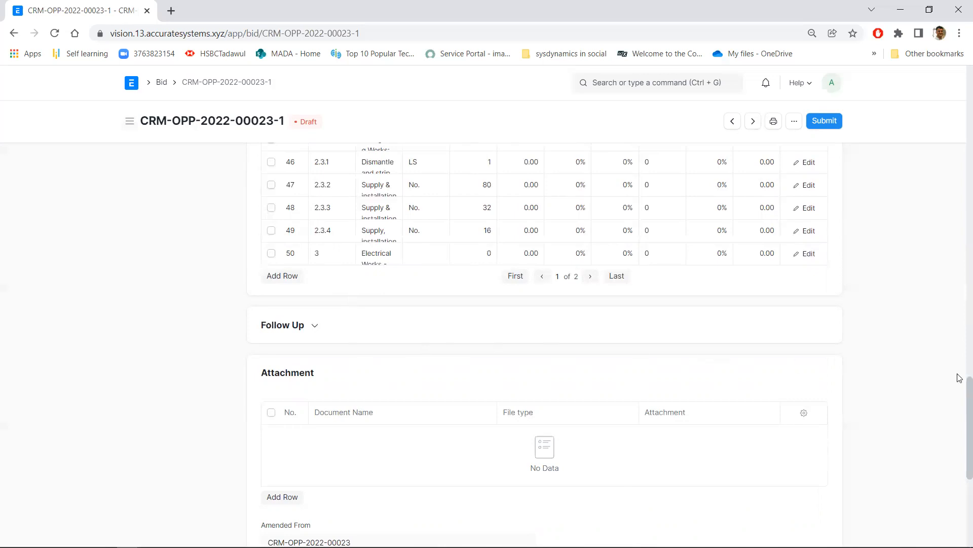
pyautogui.scroll(-2, 959, 421)
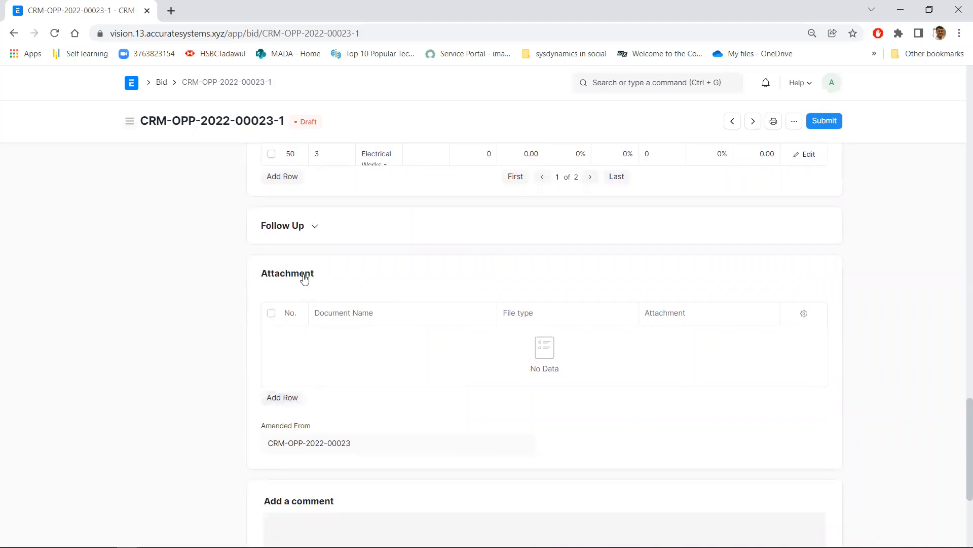
# Add a row to the bid's Attachment table with document name Interior Design and file type Drawings
pyautogui.moveTo(315, 276); pyautogui.dragTo(262, 279)
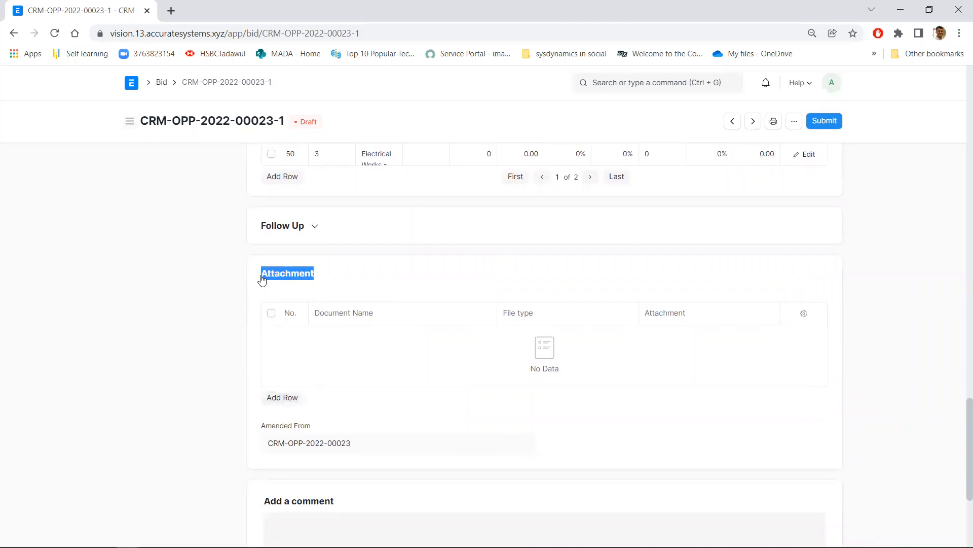
pyautogui.click(284, 397)
pyautogui.click(385, 189)
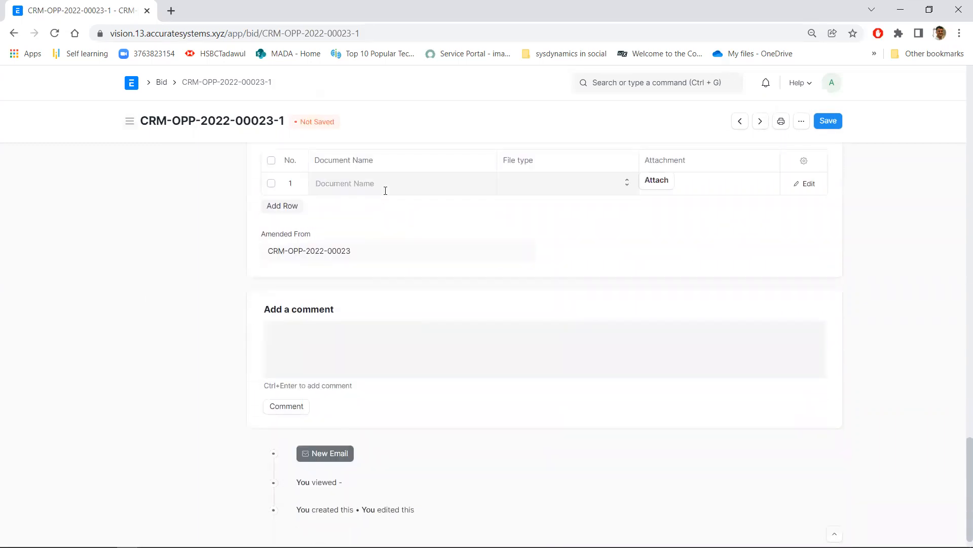
pyautogui.click(386, 188)
pyautogui.write('÷فتقفهخ')
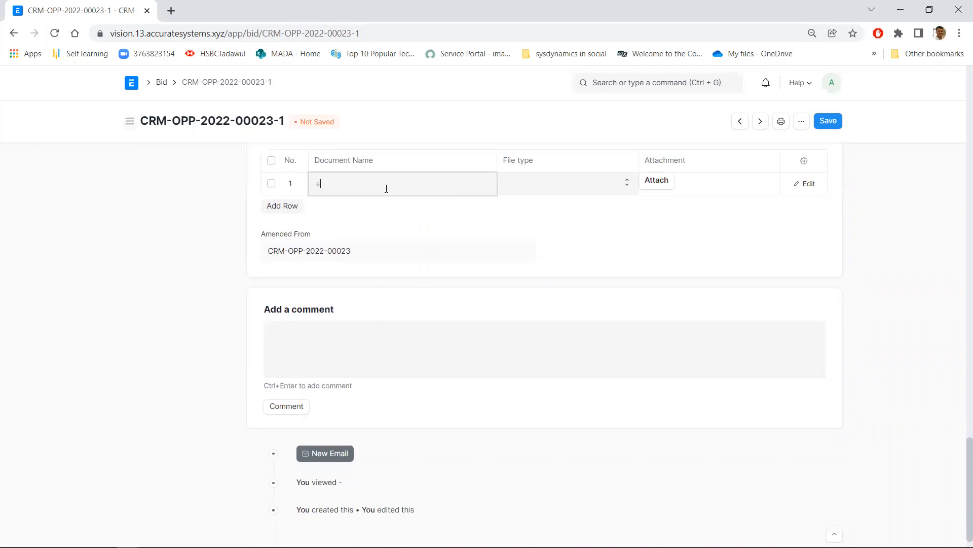
pyautogui.press('BackSpace')
pyautogui.press('BackSpace')
pyautogui.press('BackSpace')
pyautogui.press('BackSpace')
pyautogui.press('BackSpace')
pyautogui.press('BackSpace')
pyautogui.press('BackSpace')
pyautogui.write('Interio')
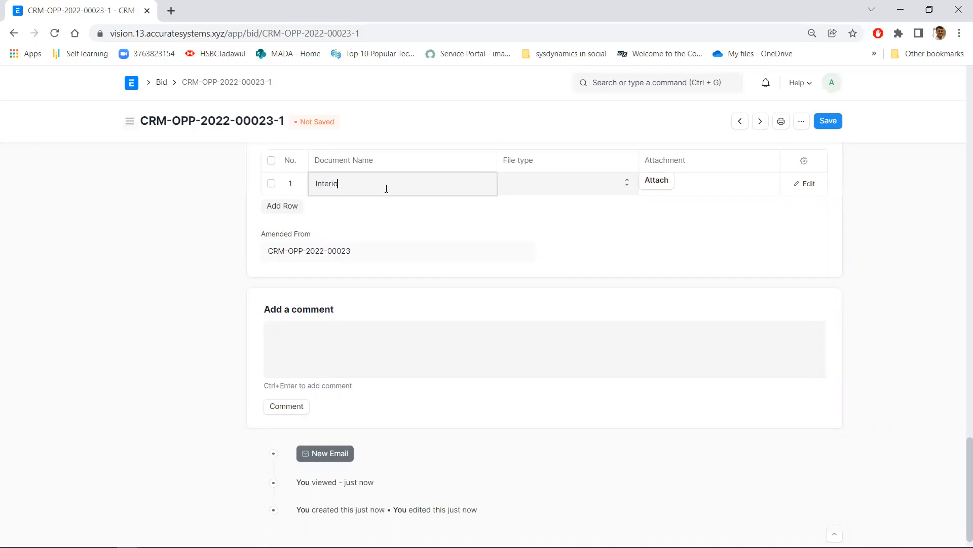
pyautogui.write('r Design')
pyautogui.click(524, 188)
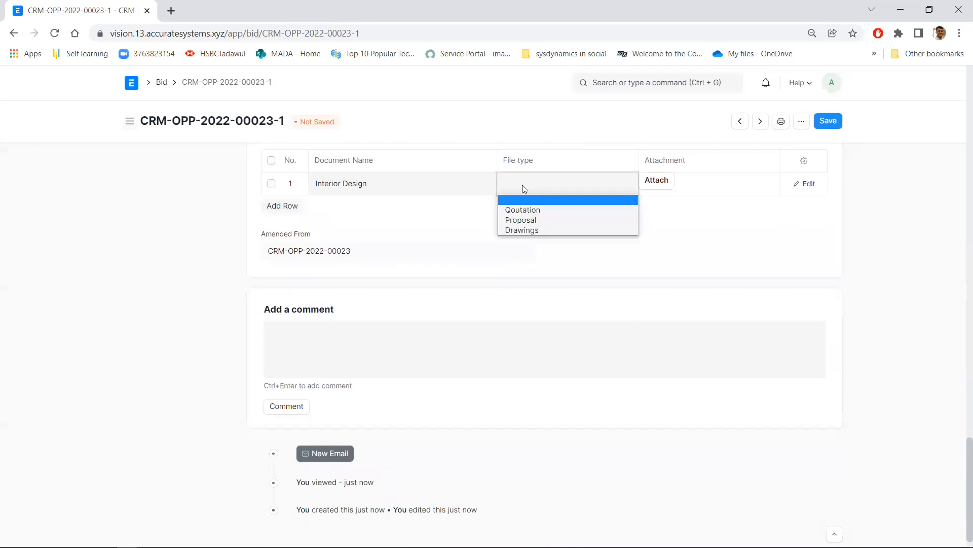
pyautogui.click(535, 230)
pyautogui.click(658, 183)
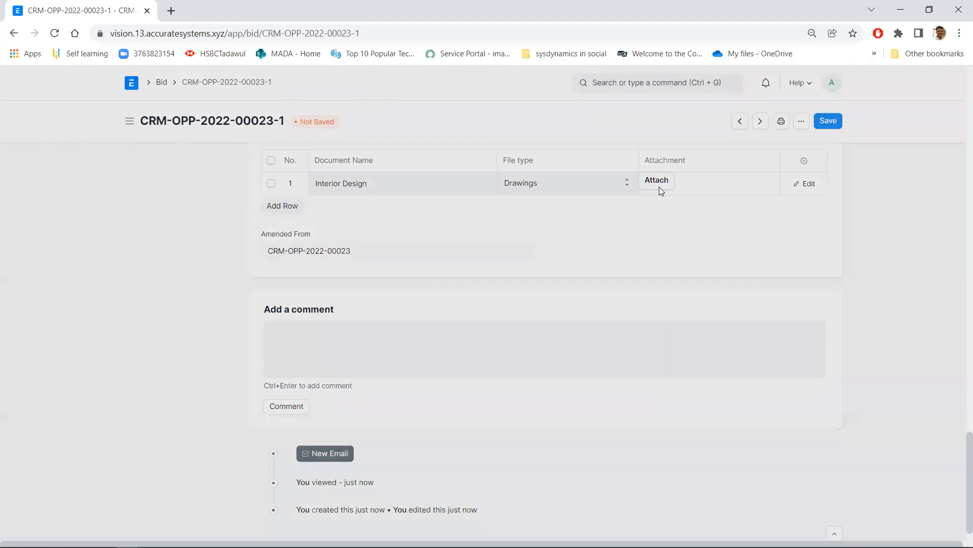
pyautogui.click(424, 203)
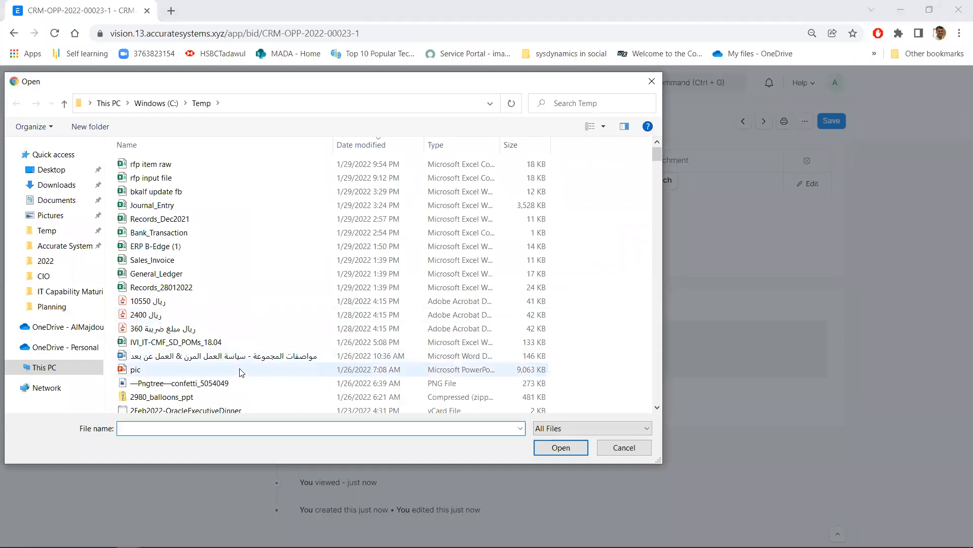
pyautogui.scroll(-3, 238, 373)
pyautogui.scroll(-10, 242, 269)
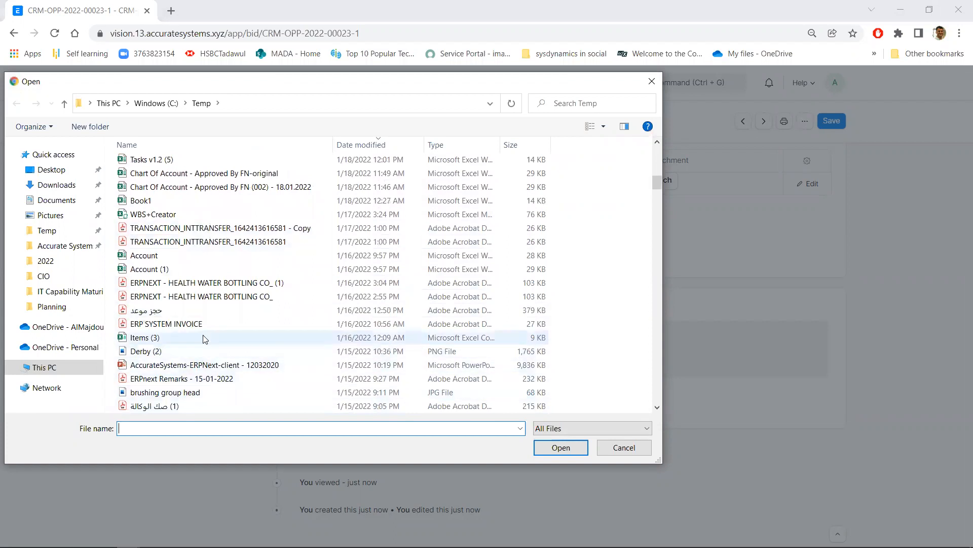
pyautogui.scroll(2, 203, 337)
pyautogui.click(208, 311)
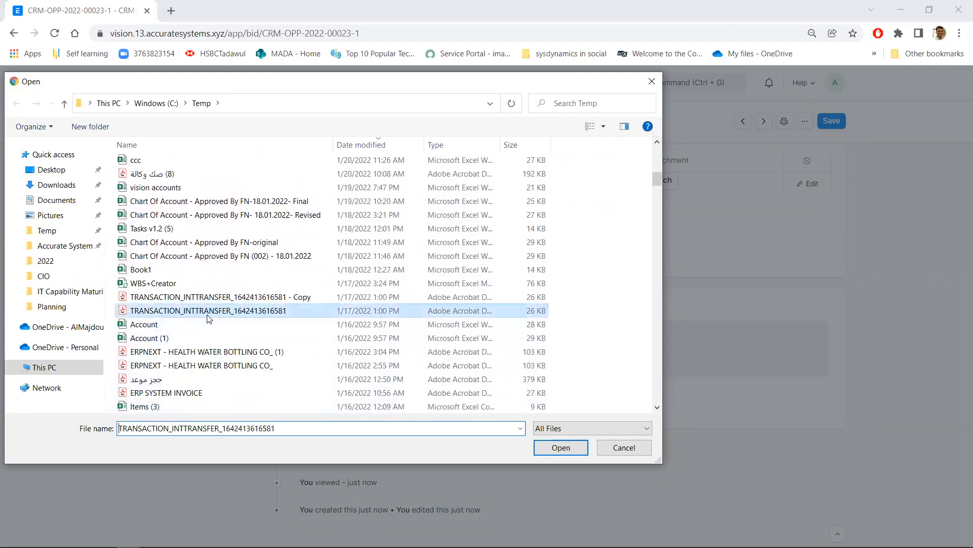
pyautogui.click(567, 448)
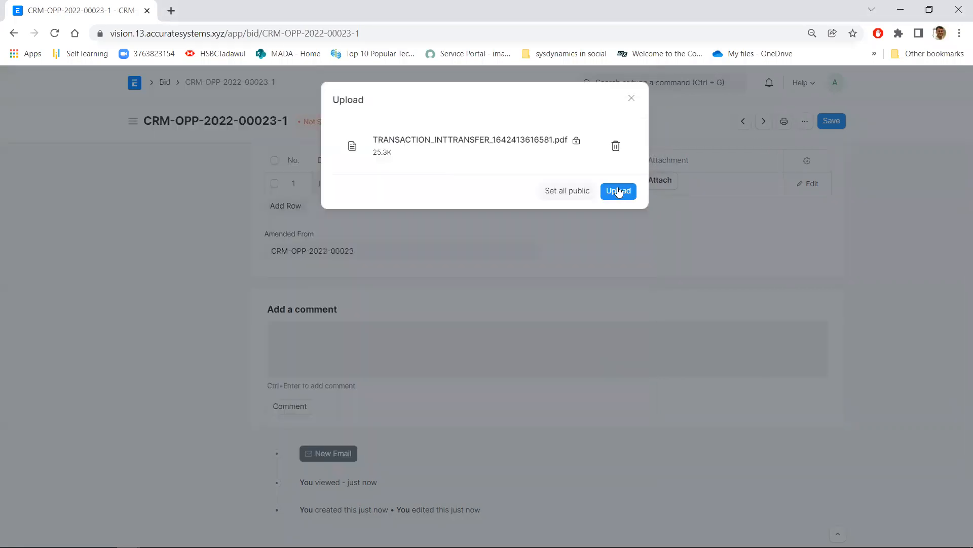
pyautogui.click(619, 191)
pyautogui.scroll(3, 610, 239)
pyautogui.click(270, 335)
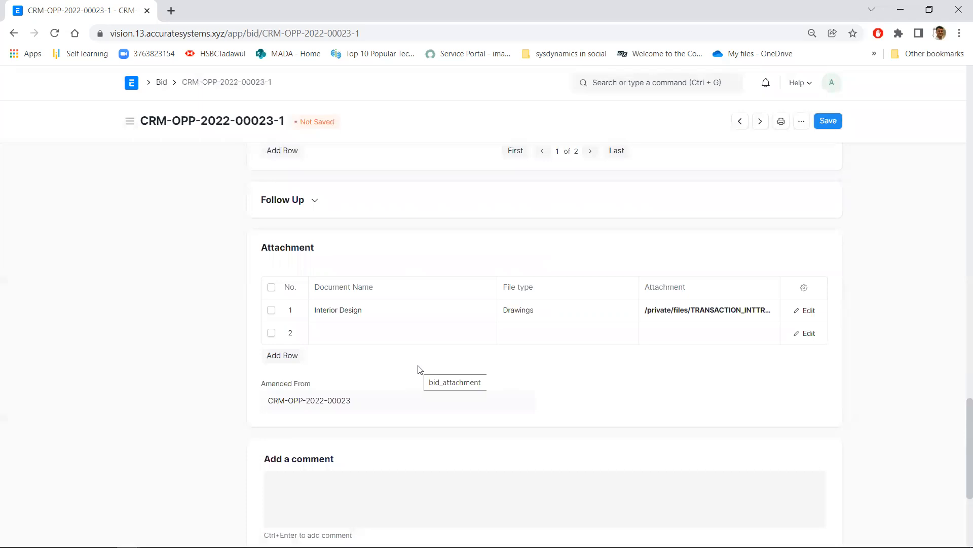
# Set the default Risk in the bid's Defualt Calculation section to 10%
pyautogui.scroll(8, 433, 365)
pyautogui.scroll(10, 433, 365)
pyautogui.scroll(4, 593, 267)
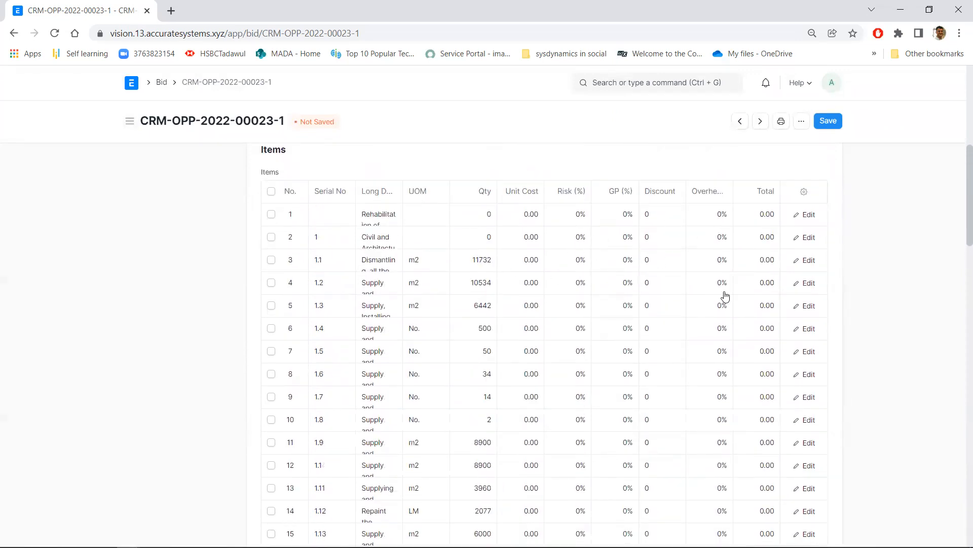
pyautogui.scroll(1, 644, 393)
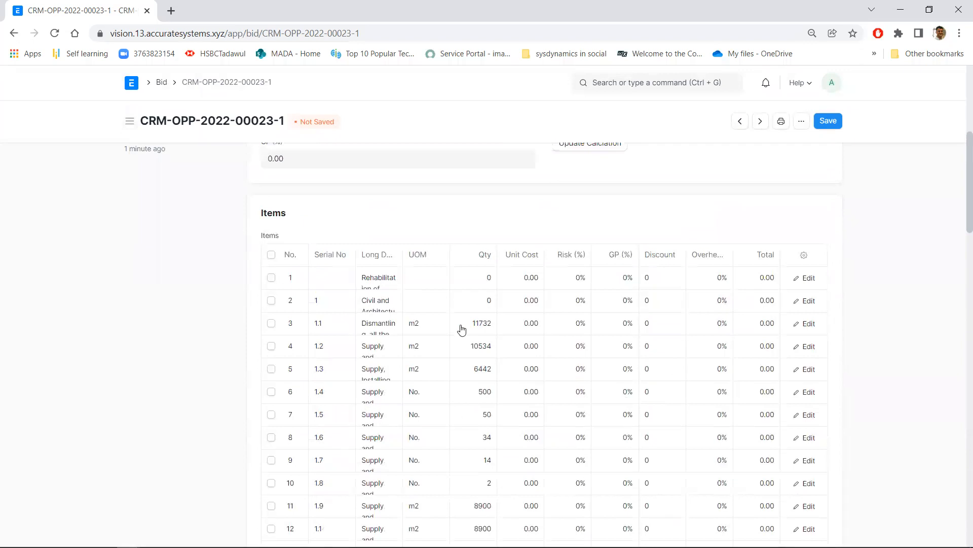
pyautogui.scroll(2, 558, 400)
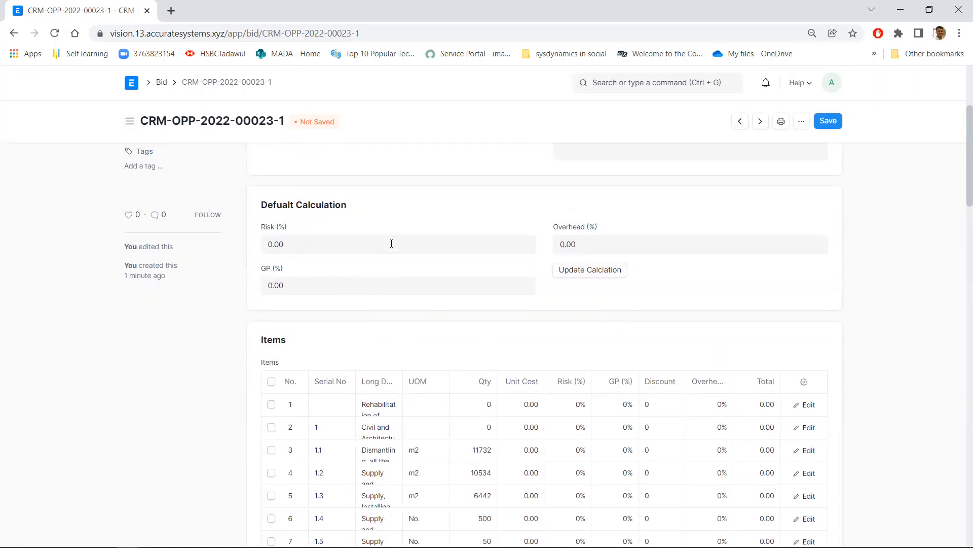
pyautogui.moveTo(268, 204); pyautogui.dragTo(355, 209)
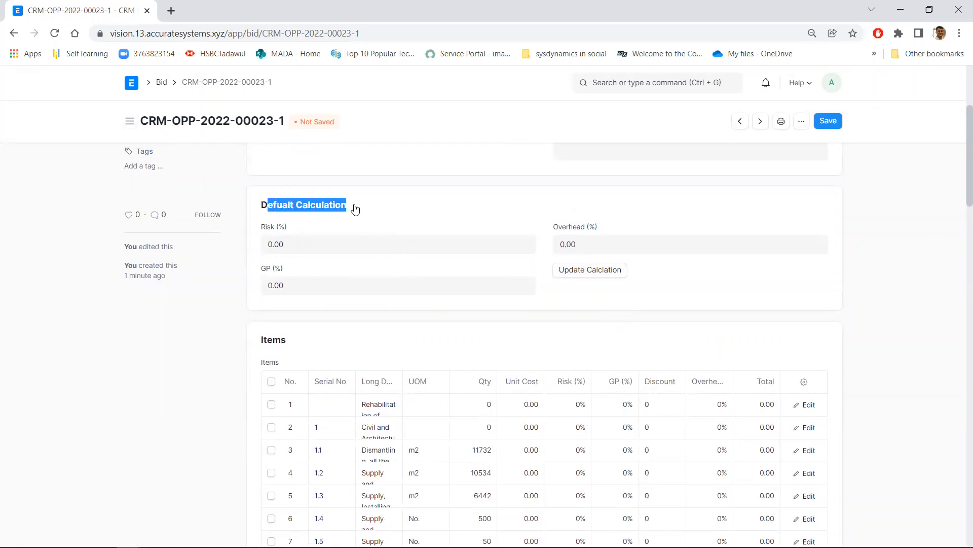
pyautogui.click(345, 247)
pyautogui.write('10')
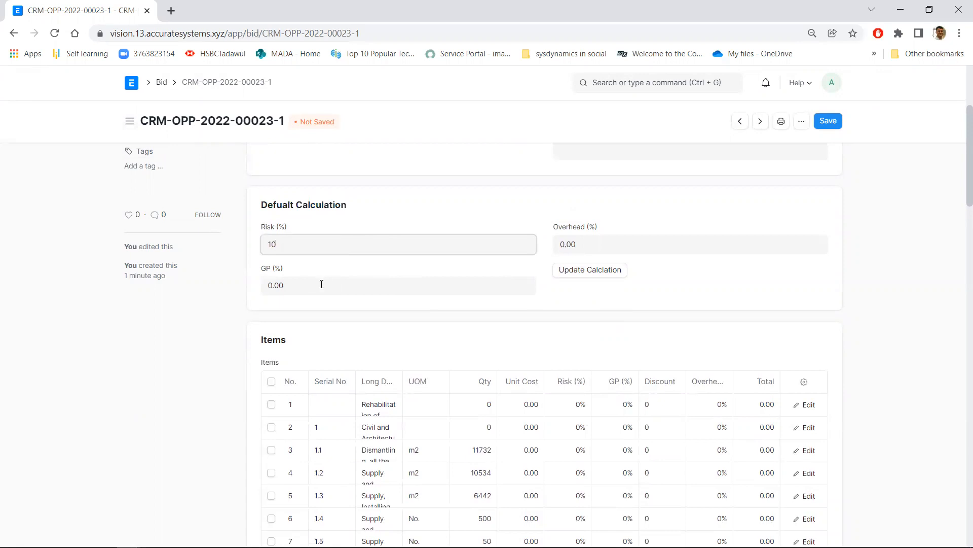
# Set the default GP to 15% and Overhead to 10%, and update the calculation for the bid's items
pyautogui.click(321, 284)
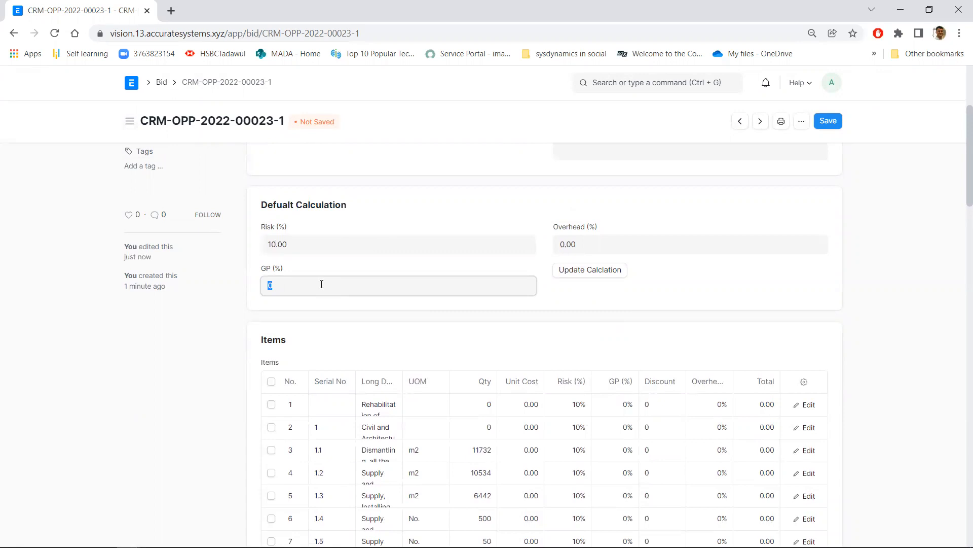
pyautogui.write('15')
pyautogui.click(645, 251)
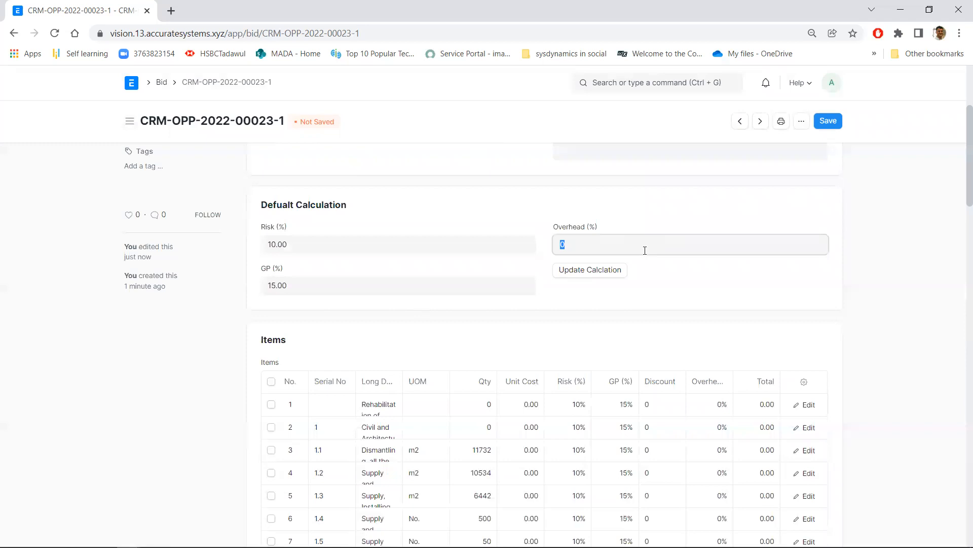
pyautogui.write('10')
pyautogui.click(639, 220)
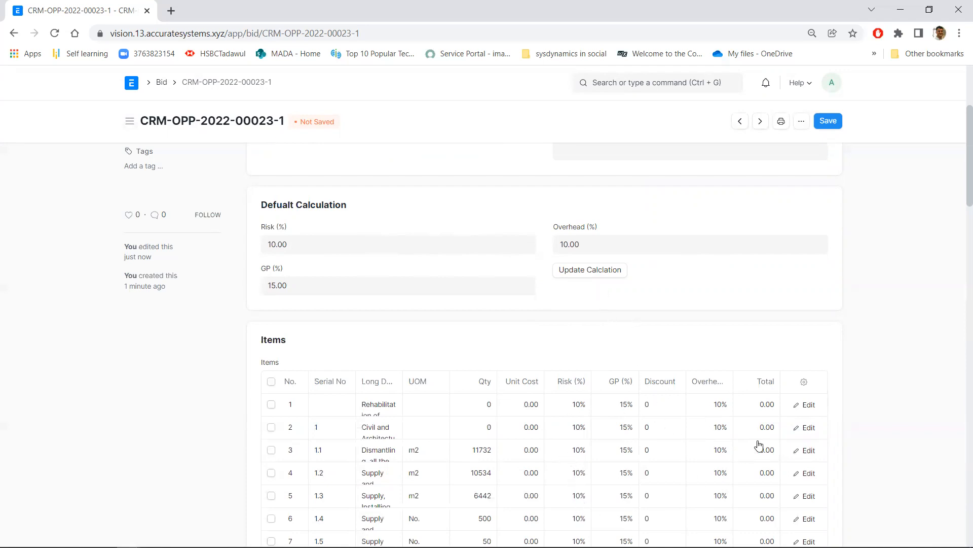
pyautogui.click(599, 278)
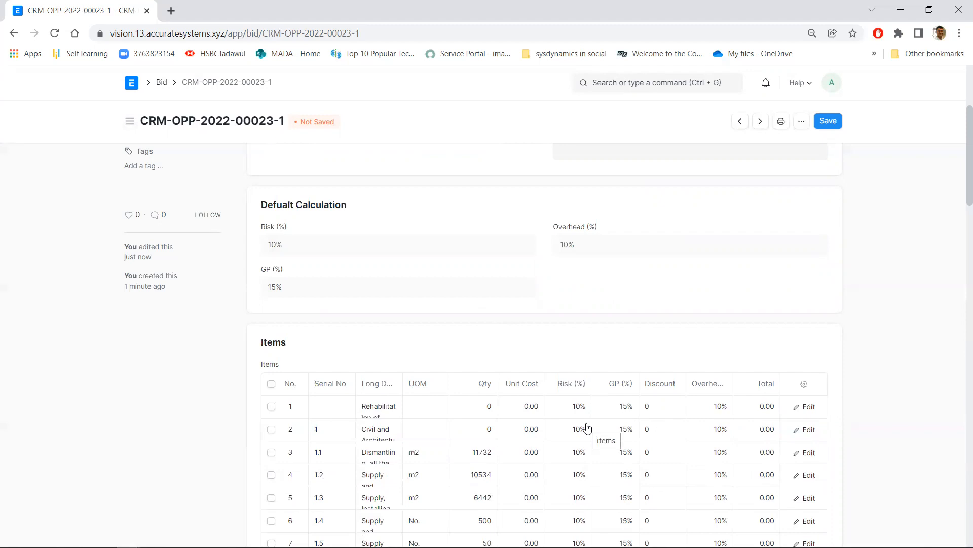
# Open item row 3 (serial 1.1) for editing and set its quantity to 100 and unit cost to 10
pyautogui.scroll(-2, 587, 427)
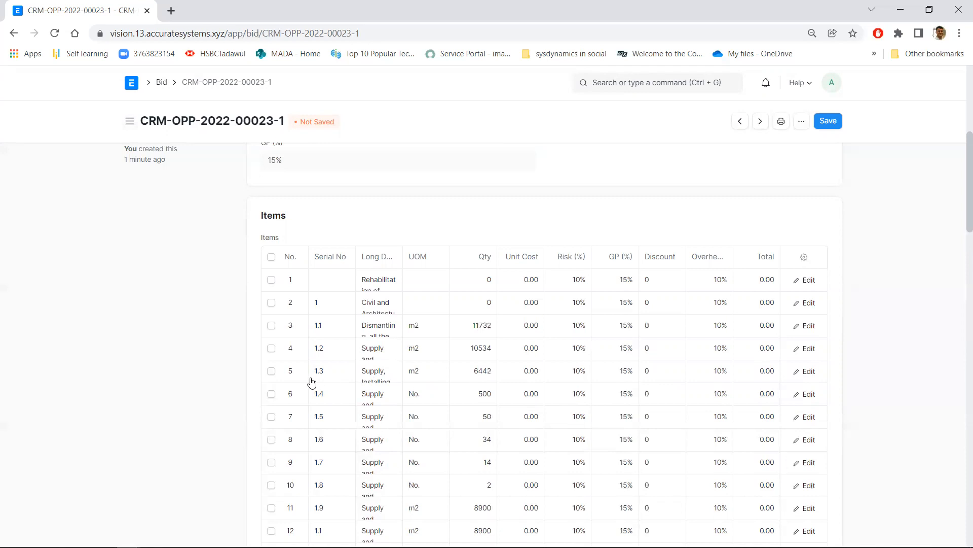
pyautogui.click(810, 328)
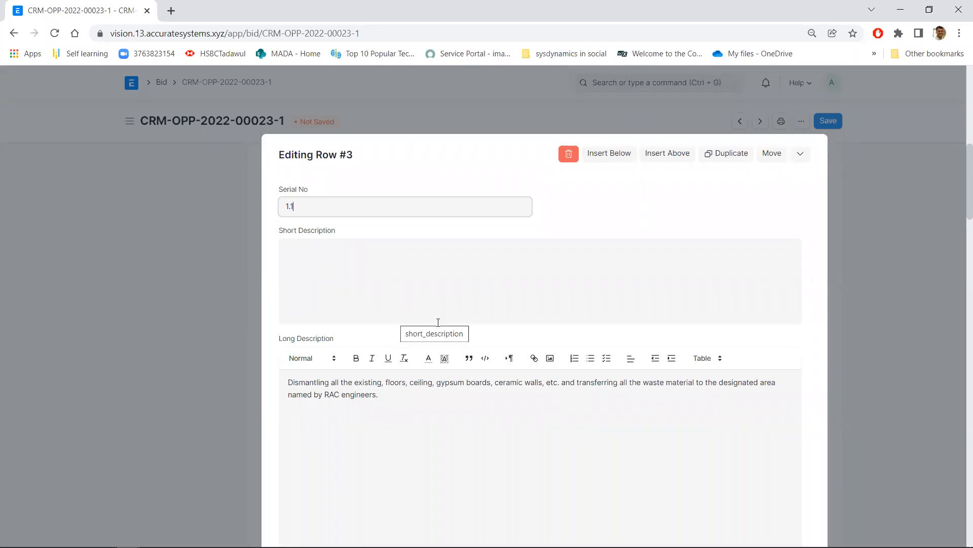
pyautogui.scroll(-8, 425, 282)
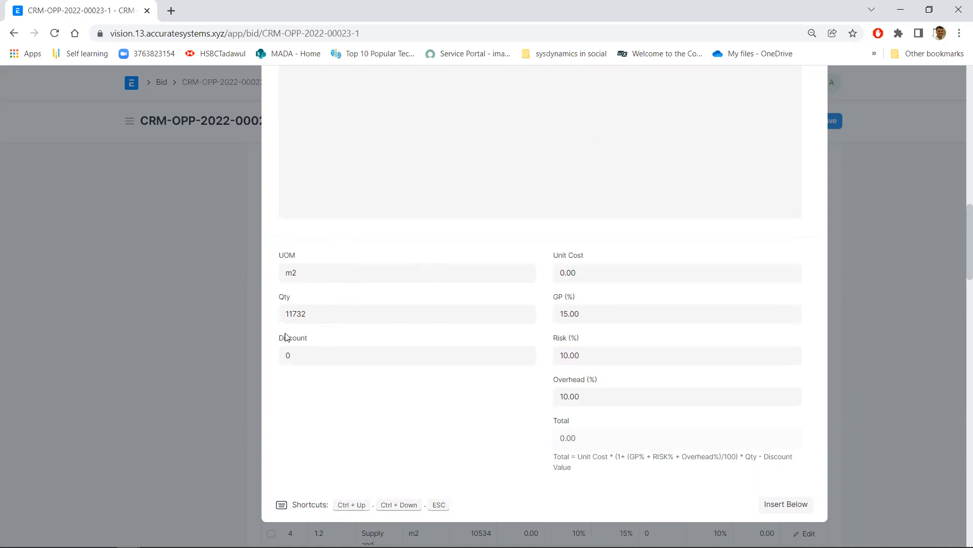
pyautogui.click(325, 315)
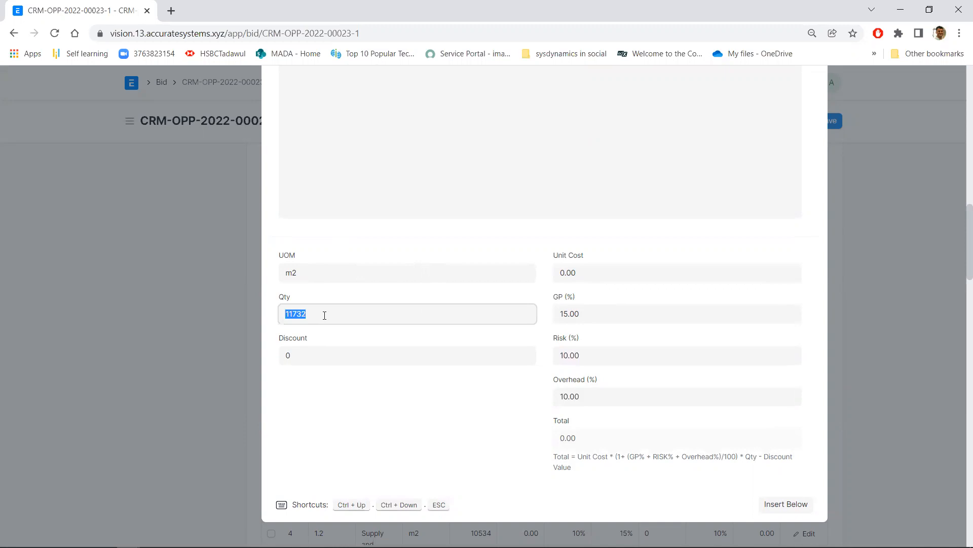
pyautogui.write('100')
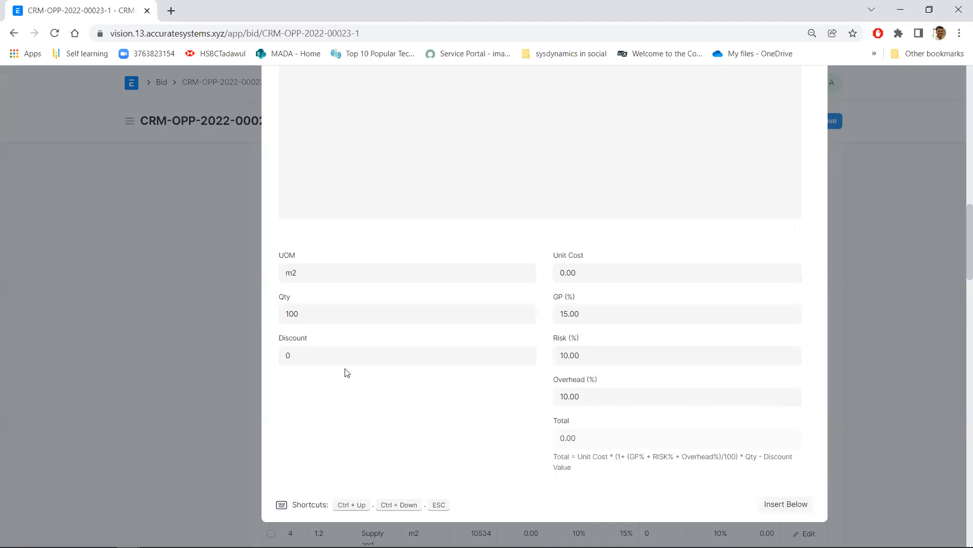
pyautogui.click(633, 281)
pyautogui.write('10')
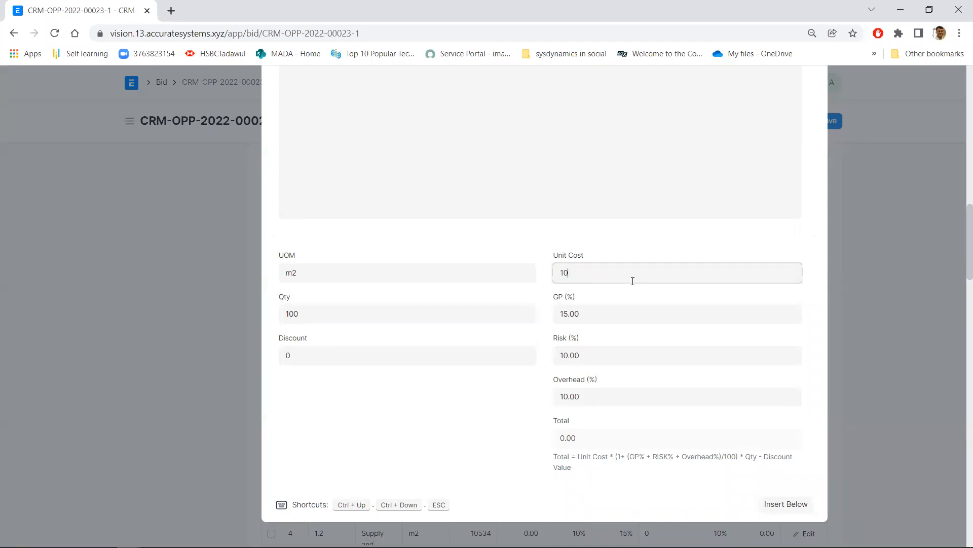
pyautogui.click(348, 467)
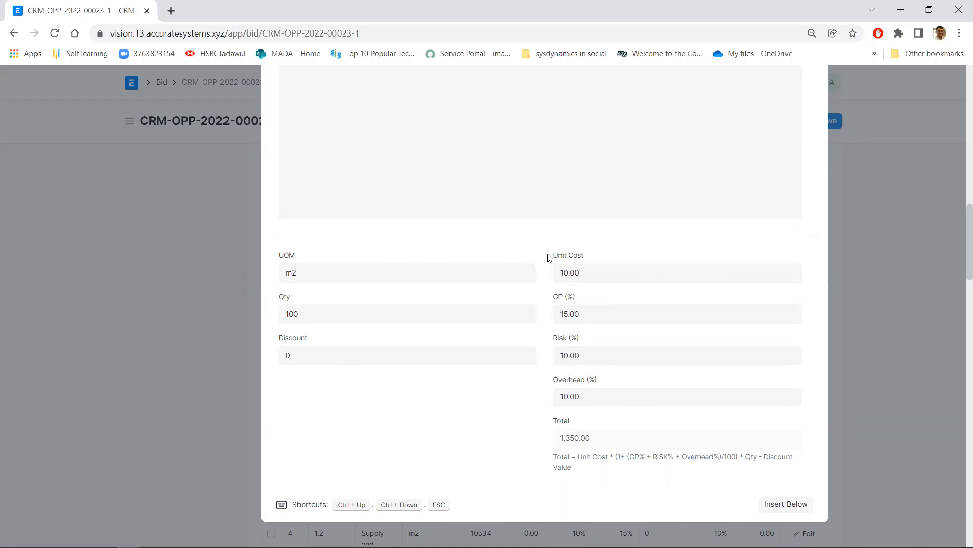
# Override row 3's Overhead and Risk with 20% each and close the row editor
pyautogui.click(597, 396)
pyautogui.write('20')
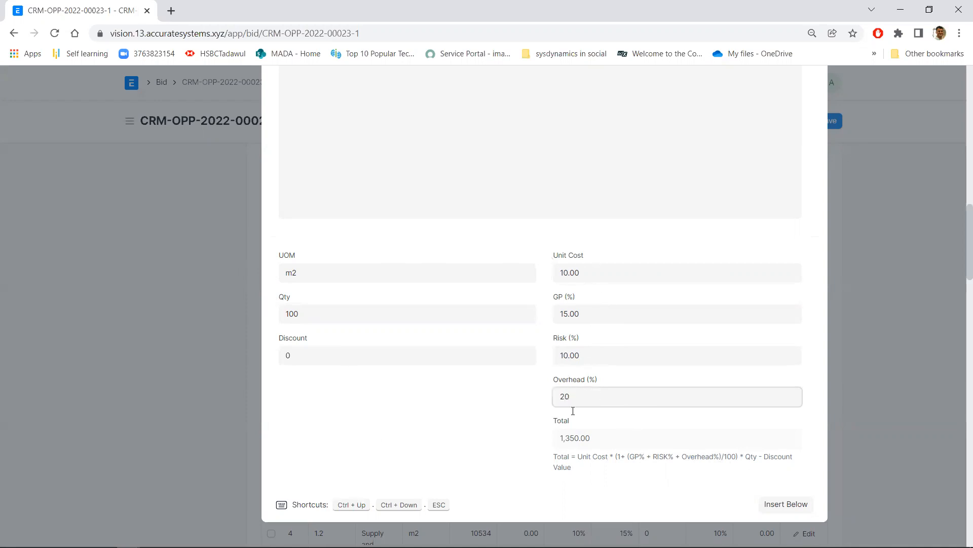
pyautogui.click(390, 452)
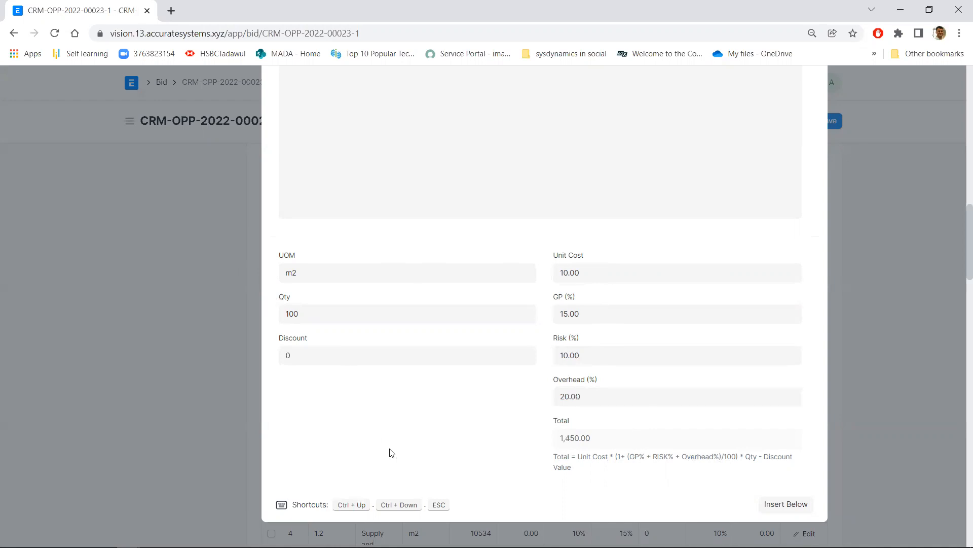
pyautogui.click(593, 359)
pyautogui.write('20')
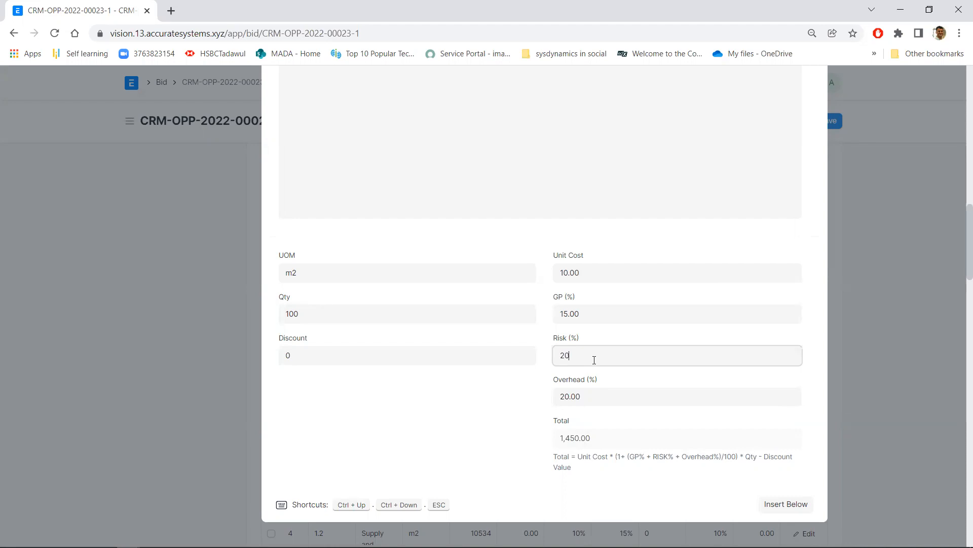
pyautogui.click(431, 428)
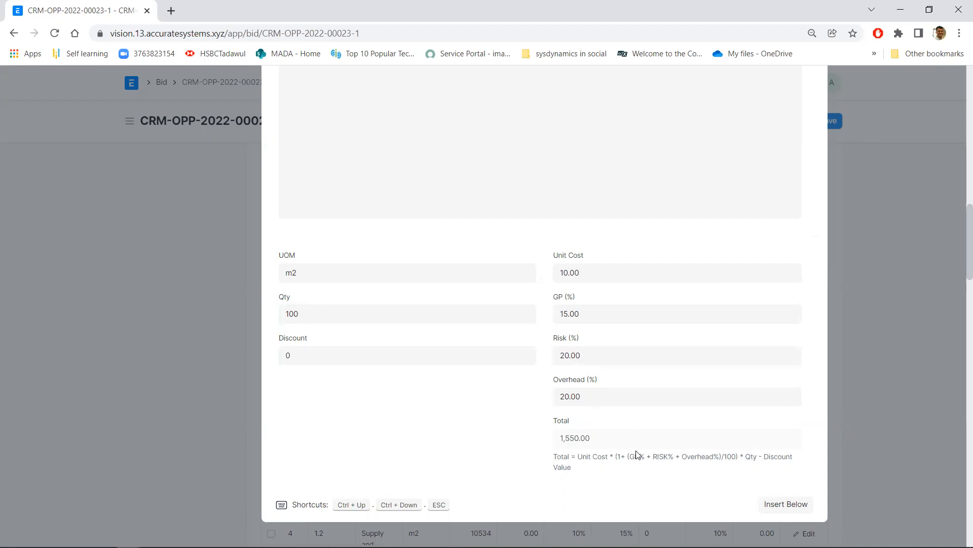
pyautogui.click(190, 368)
# Save the bid with the edited item values and look over its Items table and default calculation
pyautogui.scroll(-9, 643, 428)
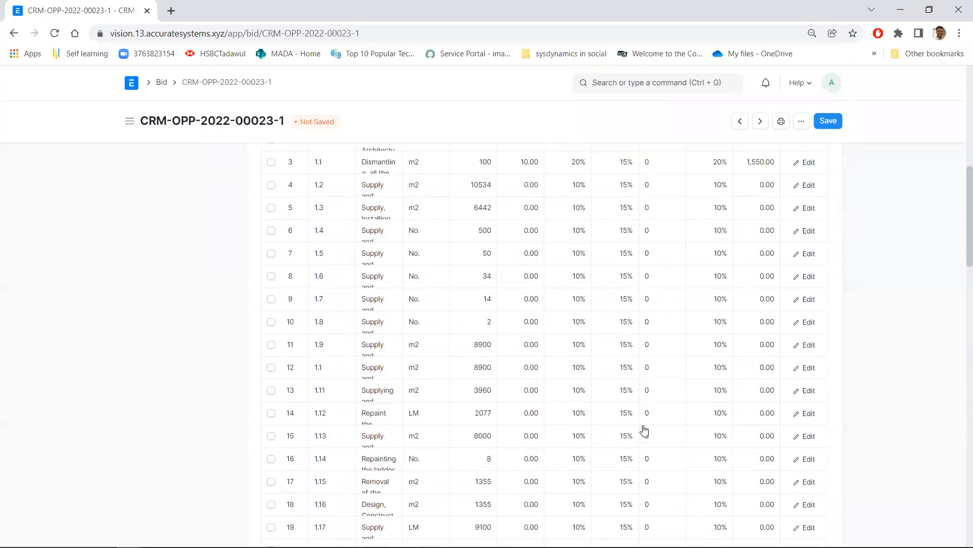
pyautogui.scroll(4, 652, 413)
pyautogui.scroll(8, 634, 395)
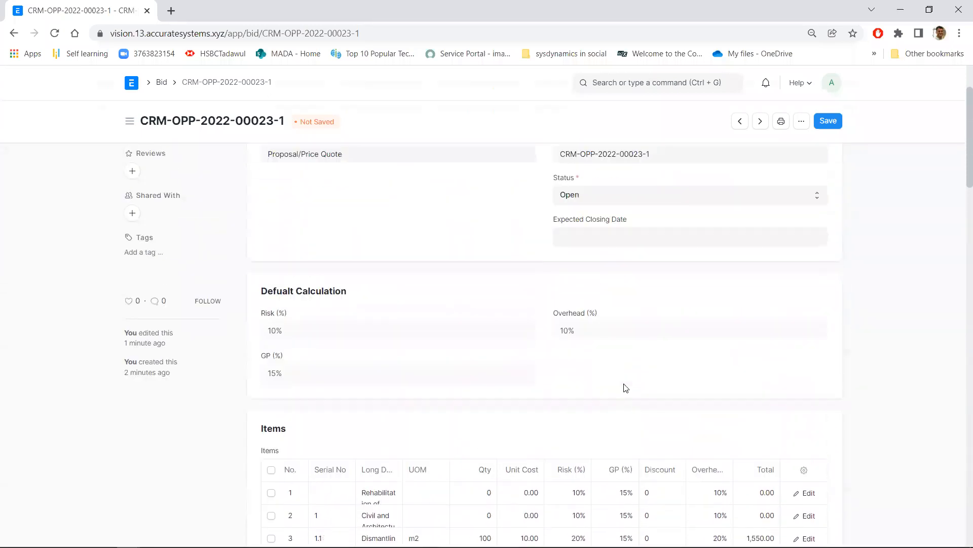
pyautogui.click(825, 122)
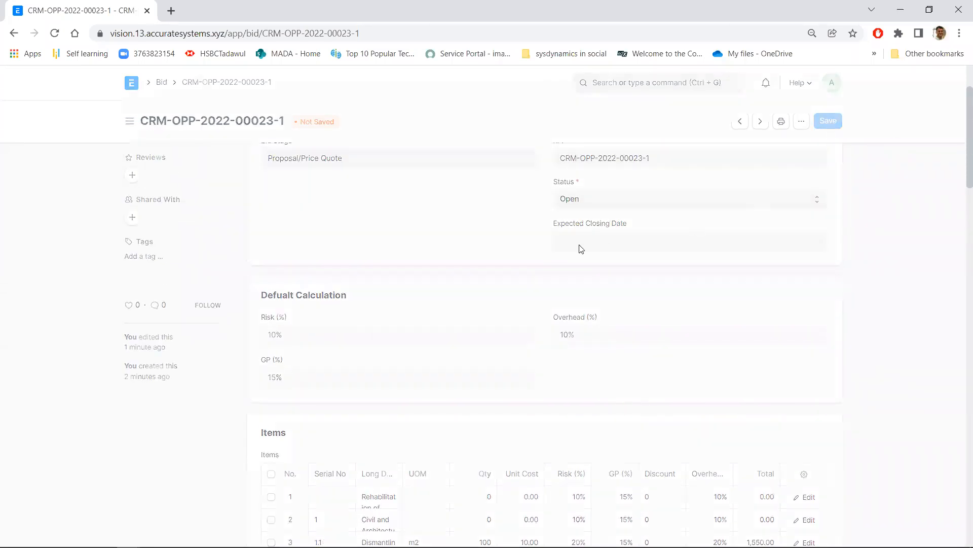
pyautogui.scroll(-7, 581, 331)
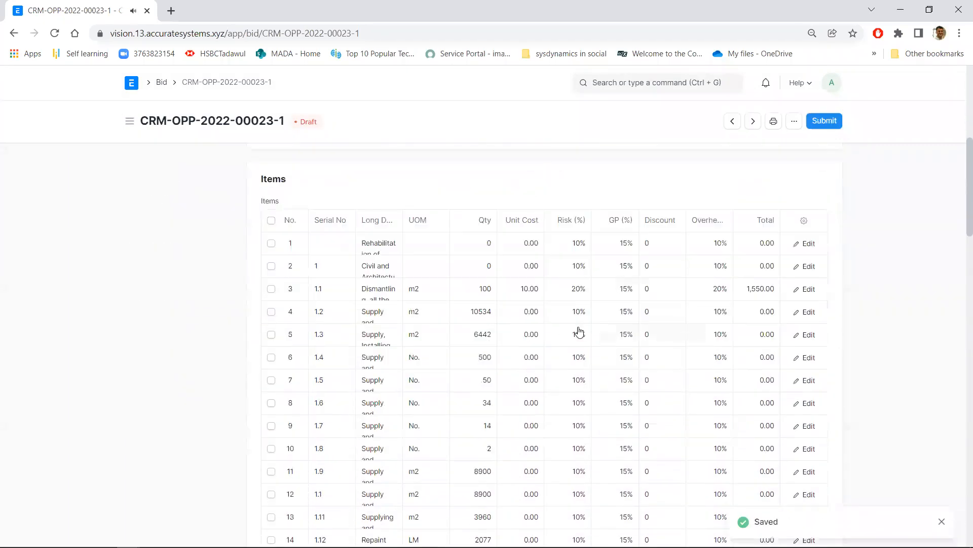
pyautogui.scroll(-7, 581, 331)
pyautogui.scroll(12, 581, 331)
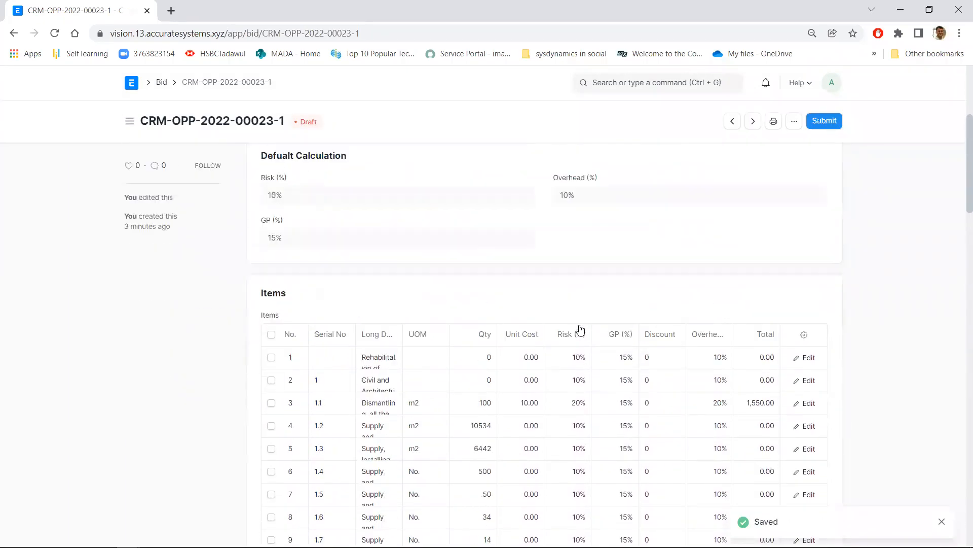
# Submit the draft bid and confirm its permanent submission
pyautogui.scroll(3, 635, 270)
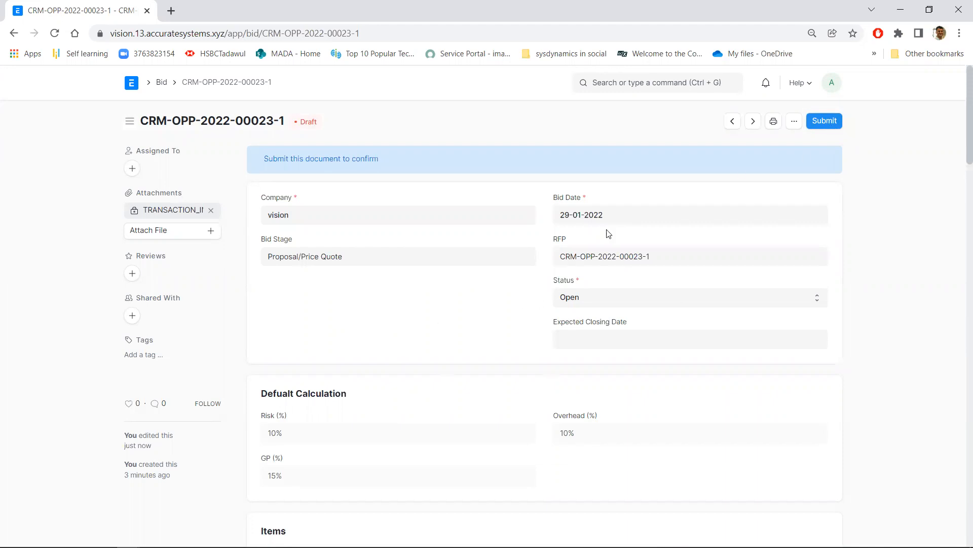
pyautogui.click(825, 122)
pyautogui.click(625, 169)
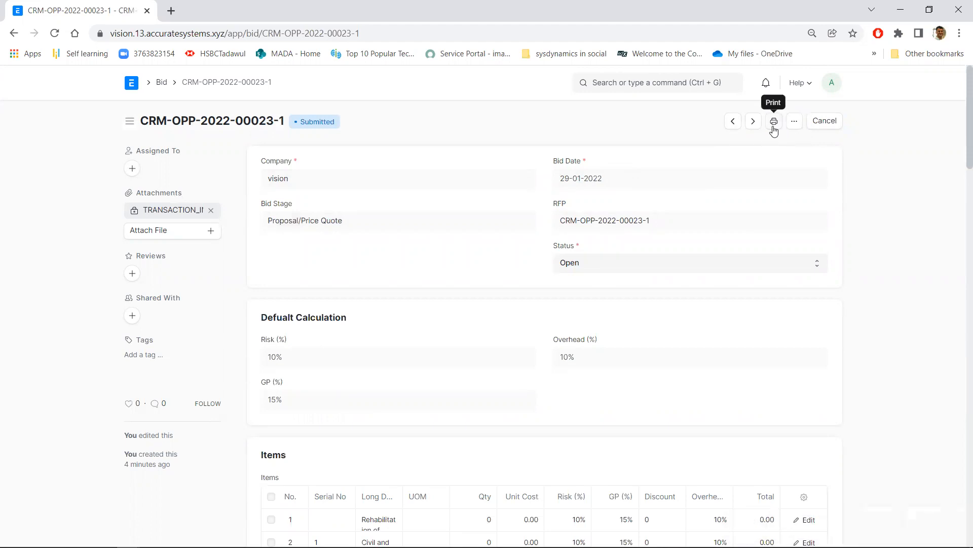
# Examine the bid's print preview, including its header and item table, and return to the bid record
pyautogui.click(774, 123)
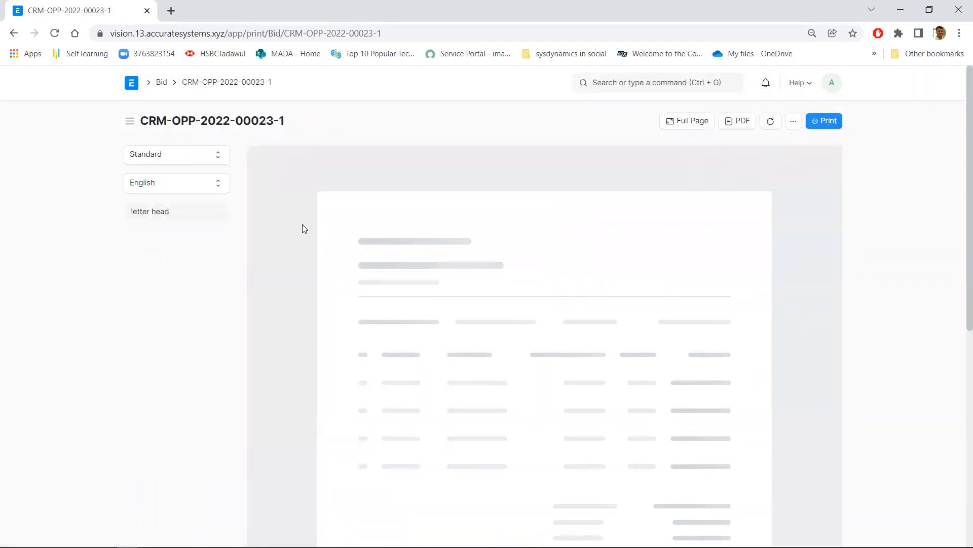
pyautogui.scroll(-5, 561, 322)
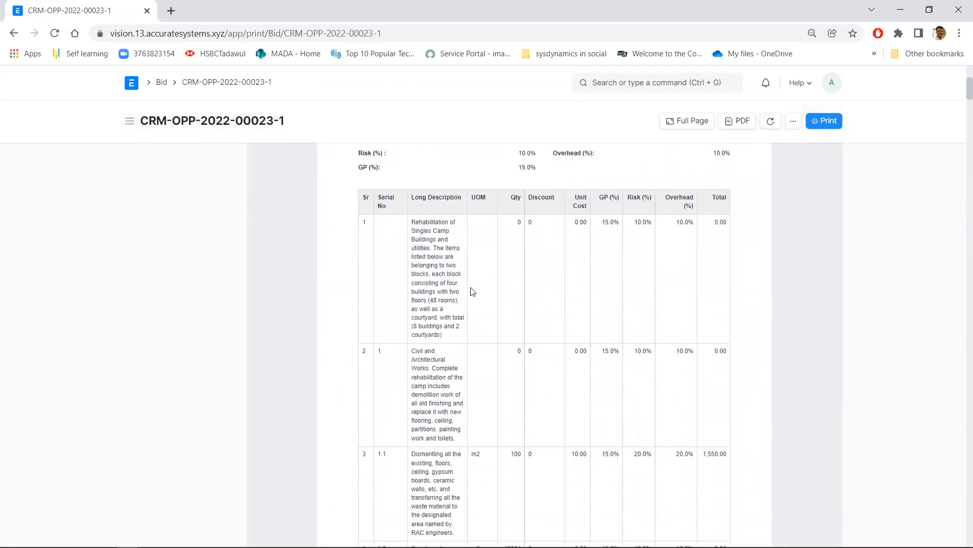
pyautogui.scroll(-9, 471, 291)
pyautogui.scroll(7, 470, 292)
pyautogui.scroll(6, 471, 291)
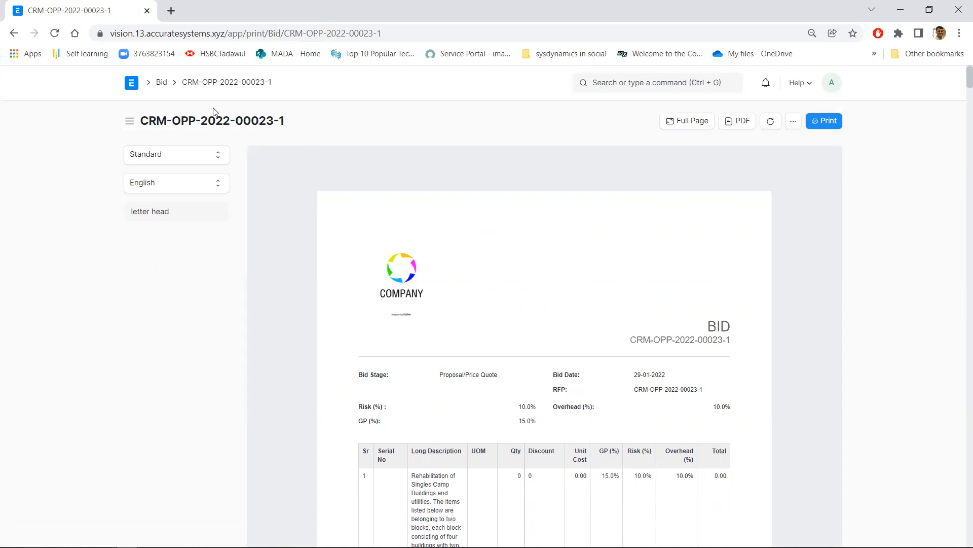
pyautogui.click(218, 83)
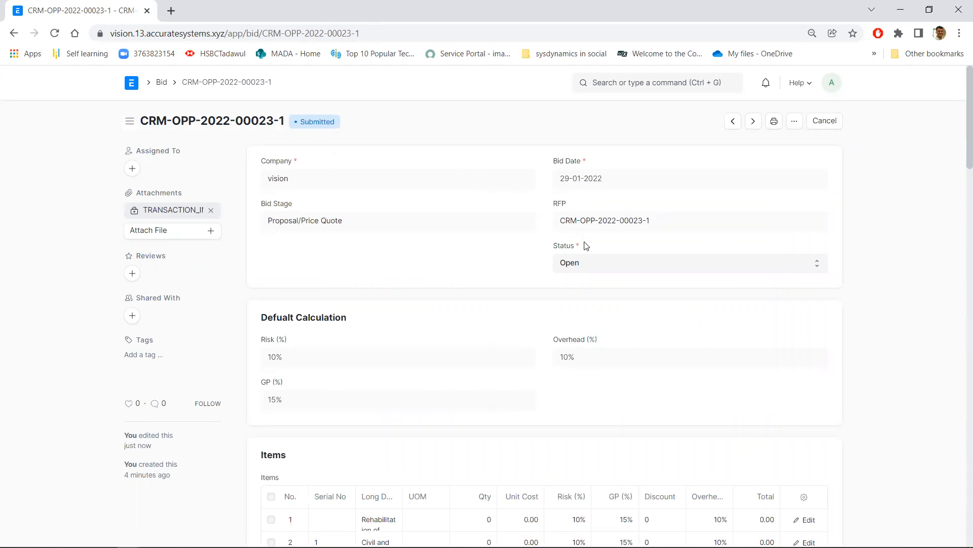
# Set the submitted bid's status to Won and update the record
pyautogui.click(589, 265)
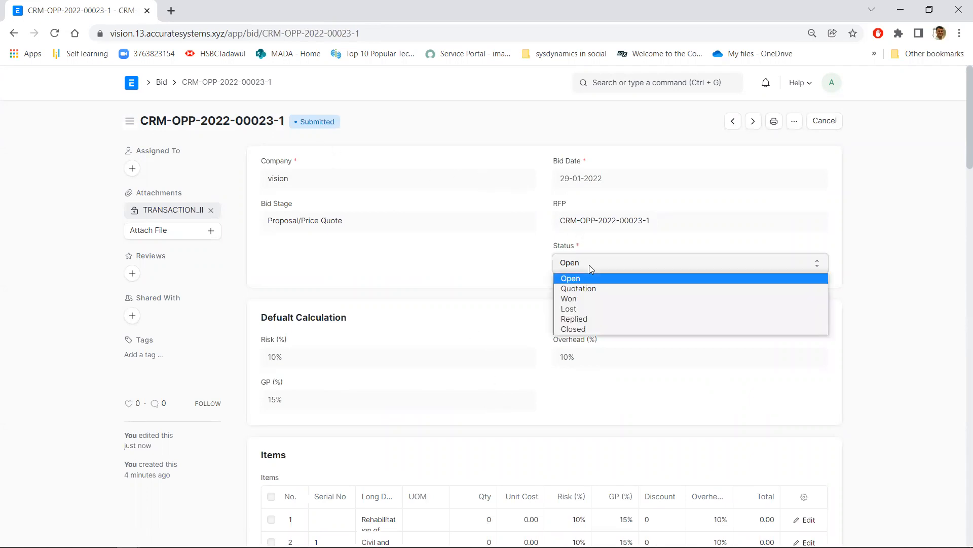
pyautogui.click(580, 300)
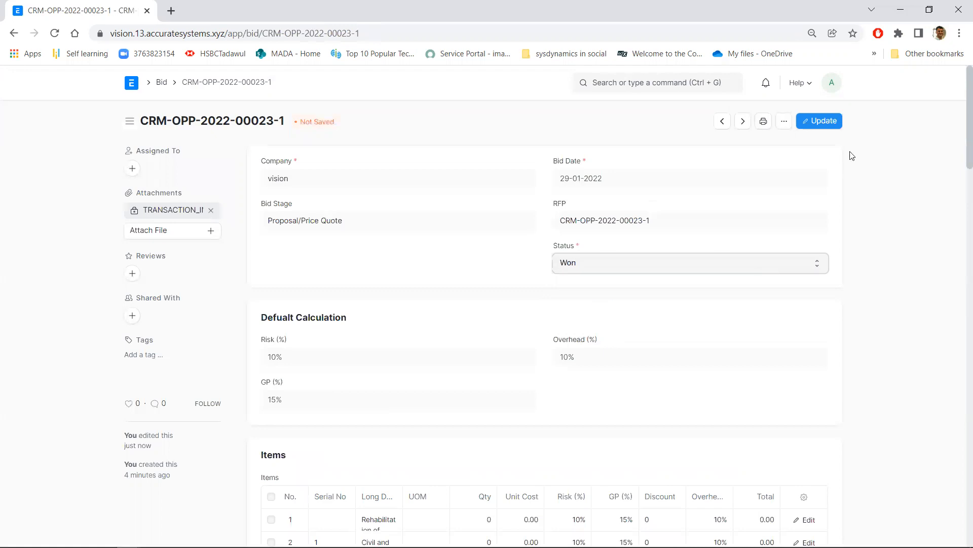
pyautogui.click(826, 122)
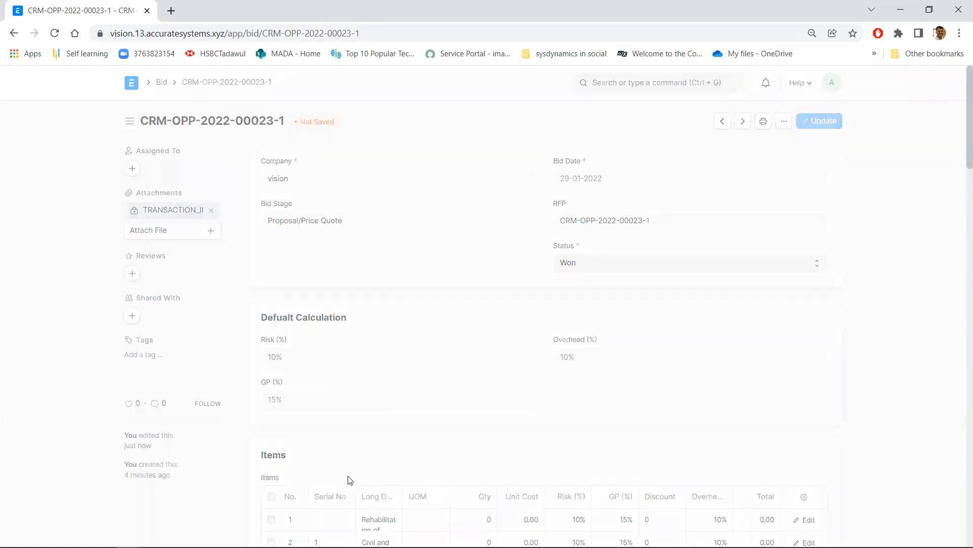
pyautogui.scroll(-3, 544, 445)
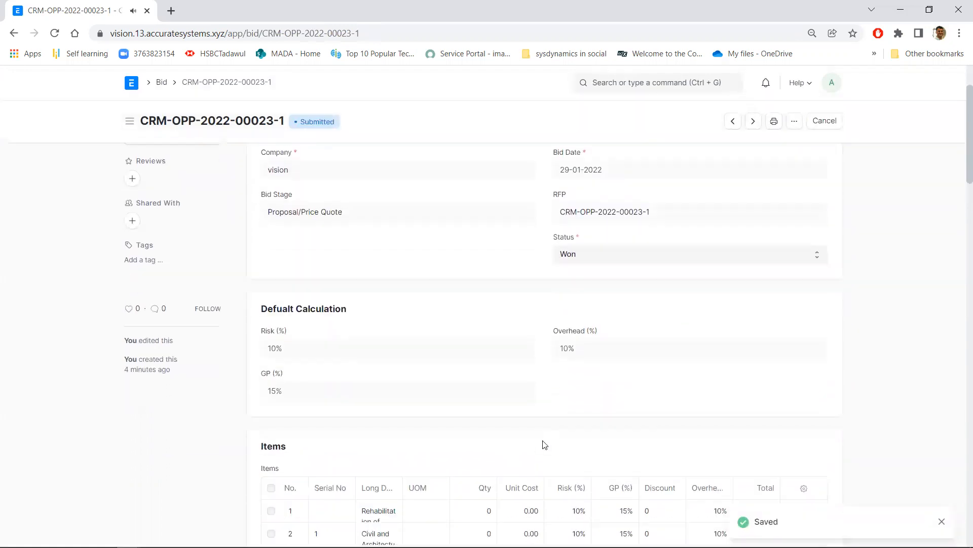
pyautogui.scroll(-3, 542, 445)
pyautogui.scroll(6, 541, 449)
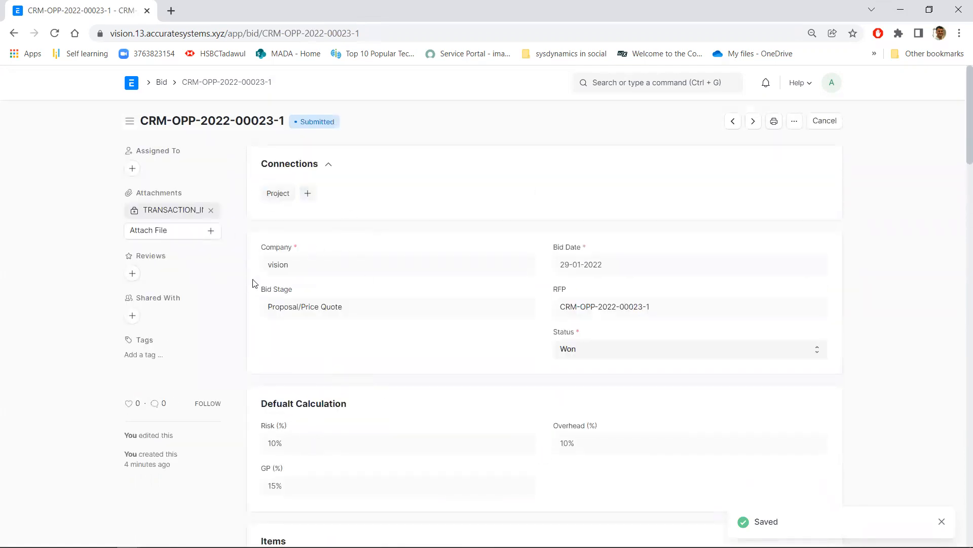
# Start a new project from the won bid's connections and open it in the full-page form
pyautogui.scroll(-3, 463, 488)
pyautogui.scroll(-5, 463, 488)
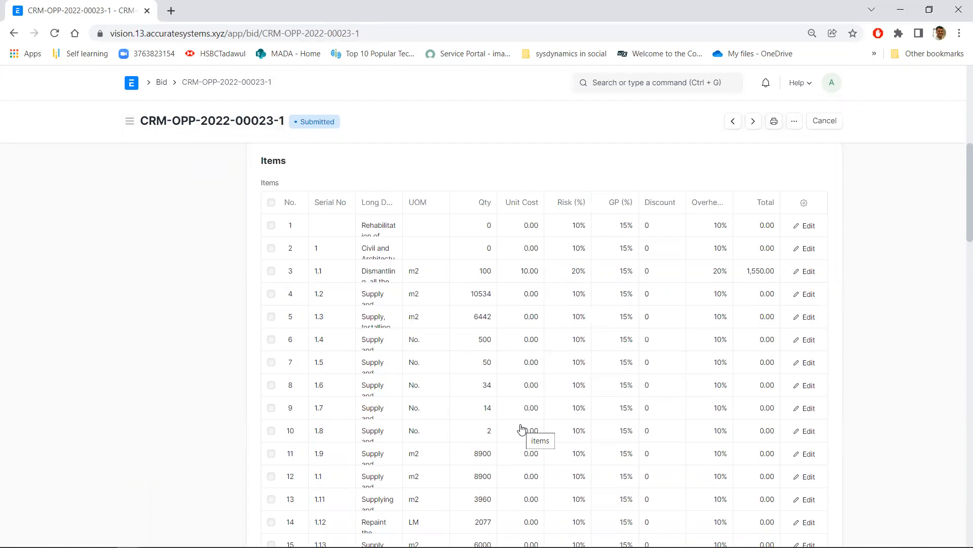
pyautogui.scroll(8, 521, 428)
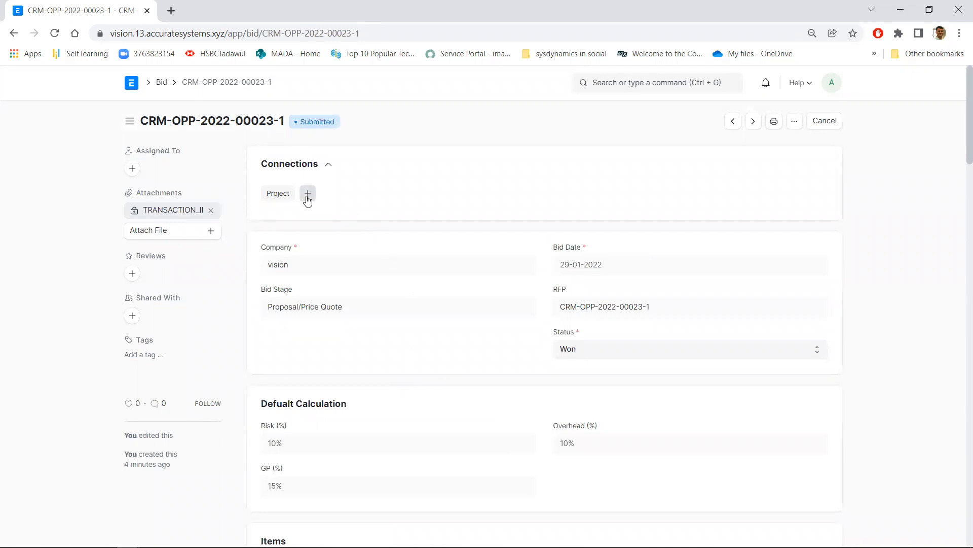
pyautogui.click(307, 198)
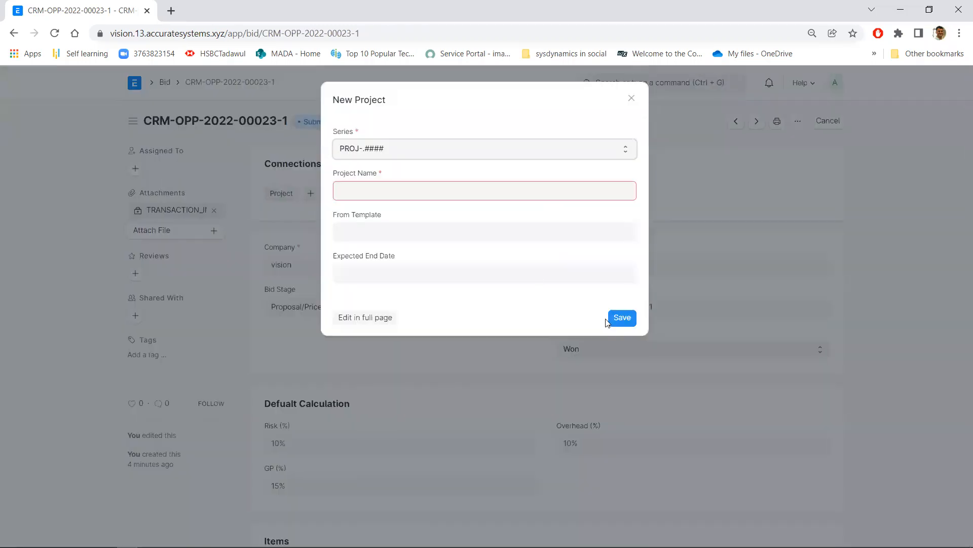
pyautogui.click(361, 320)
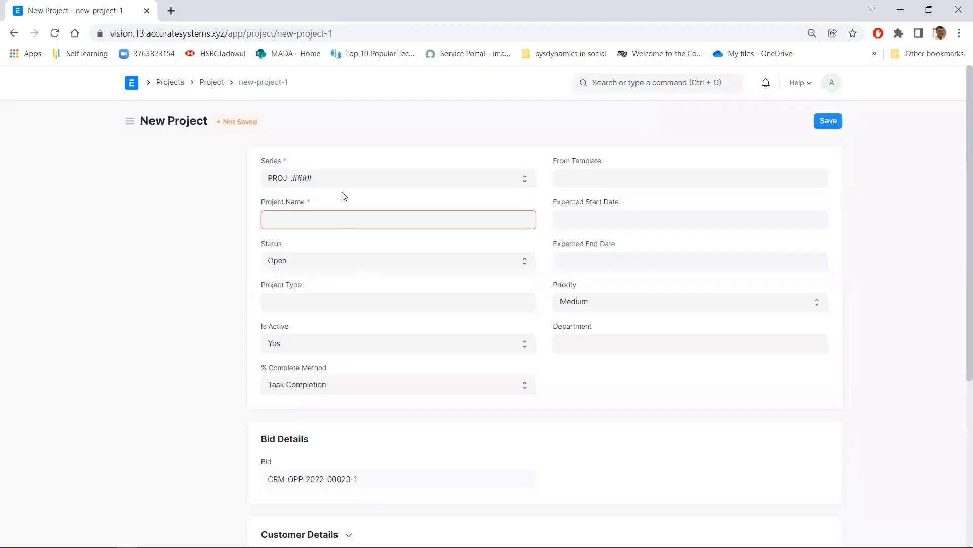
# Name the new project Gate04
pyautogui.click(343, 218)
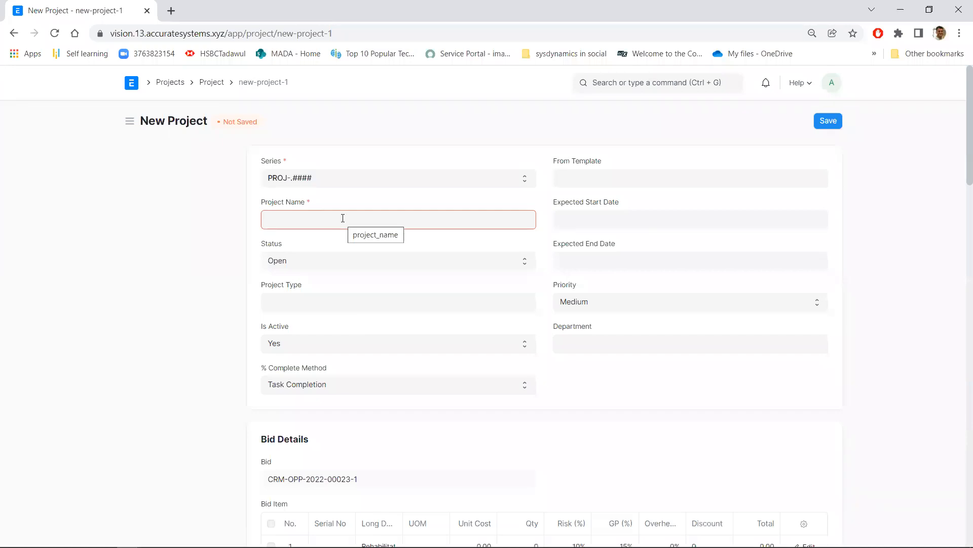
pyautogui.write('Gate02')
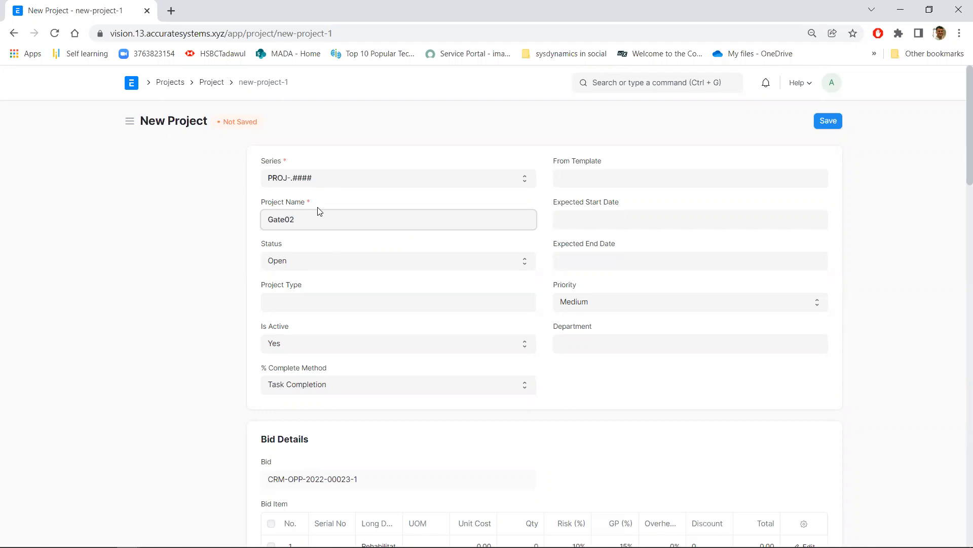
pyautogui.press('BackSpace')
pyautogui.write('4')
# Review the bid items carried into the new project and save the project
pyautogui.scroll(-3, 363, 304)
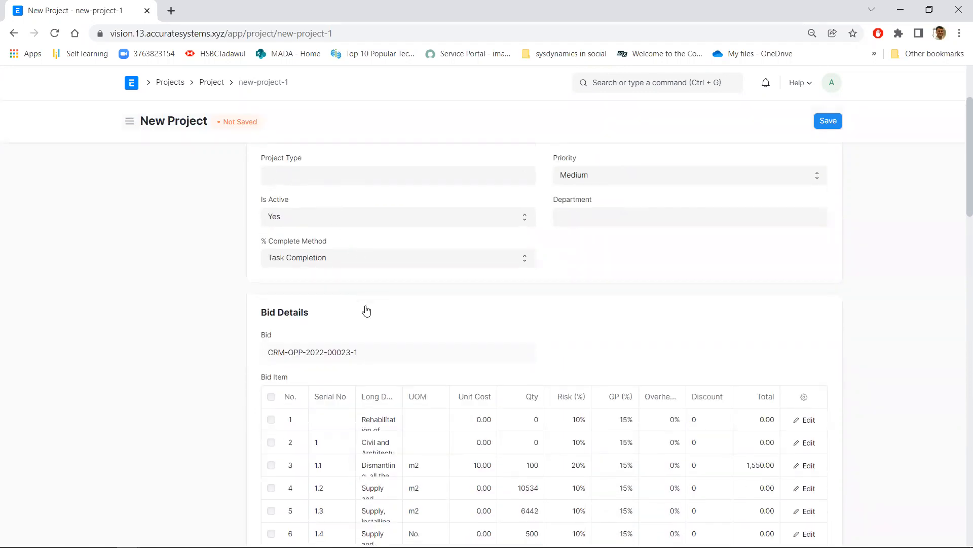
pyautogui.scroll(-9, 368, 324)
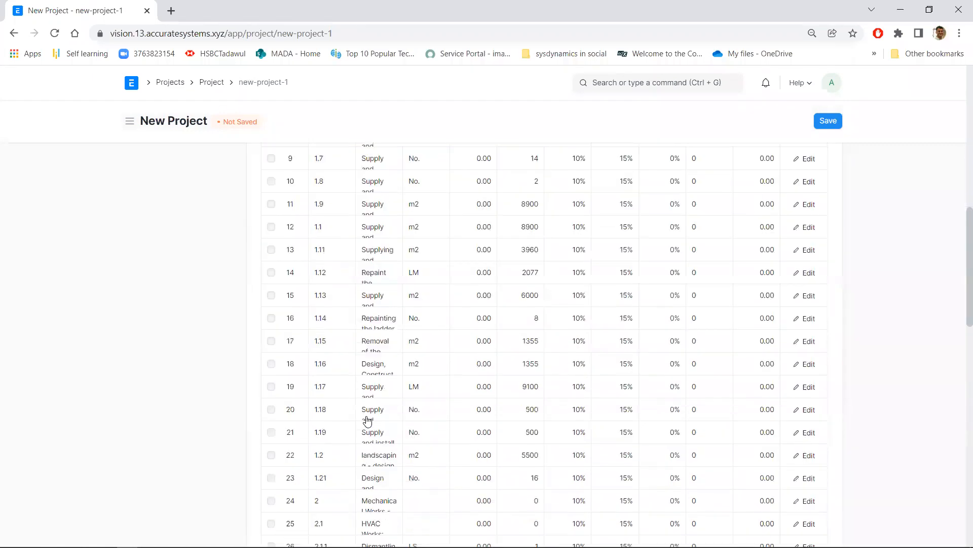
pyautogui.scroll(-14, 432, 366)
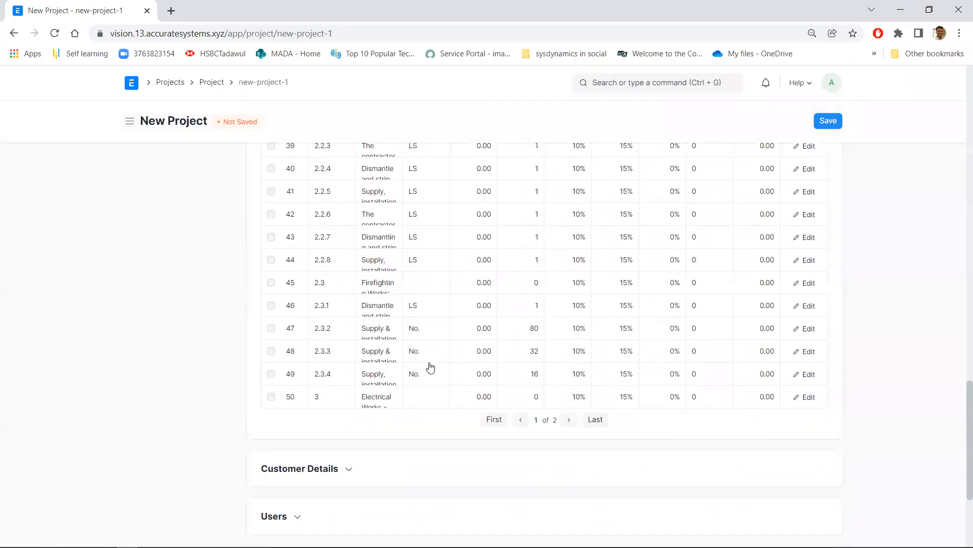
pyautogui.scroll(20, 430, 367)
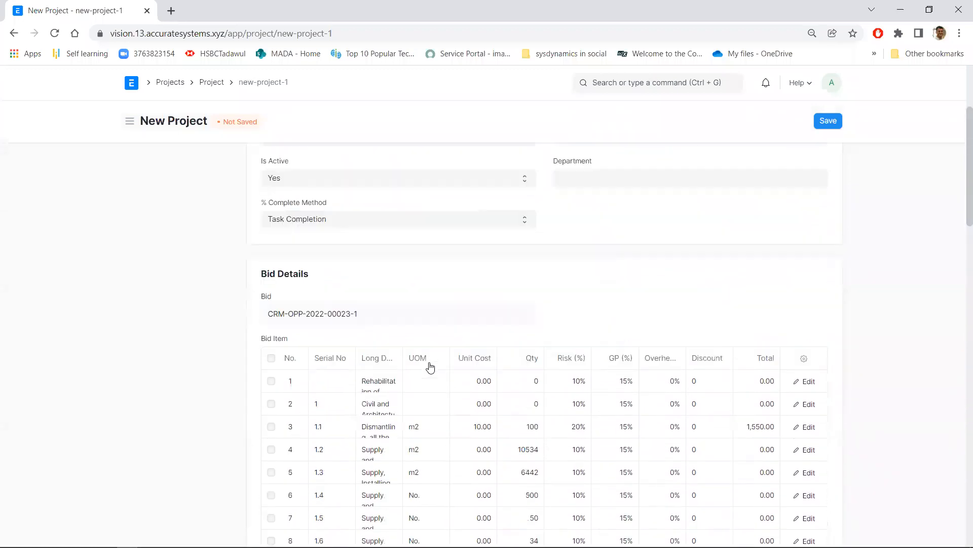
pyautogui.scroll(1, 431, 366)
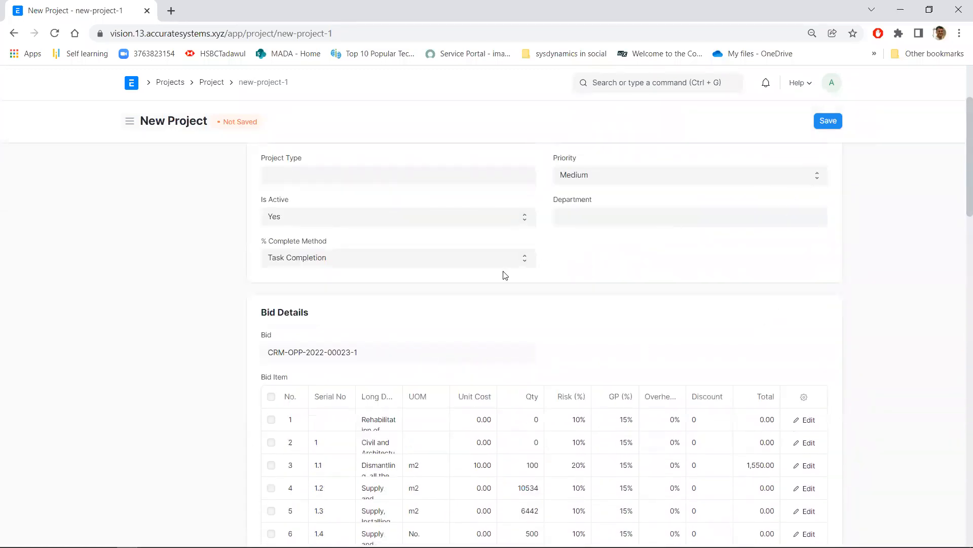
pyautogui.scroll(-3, 492, 355)
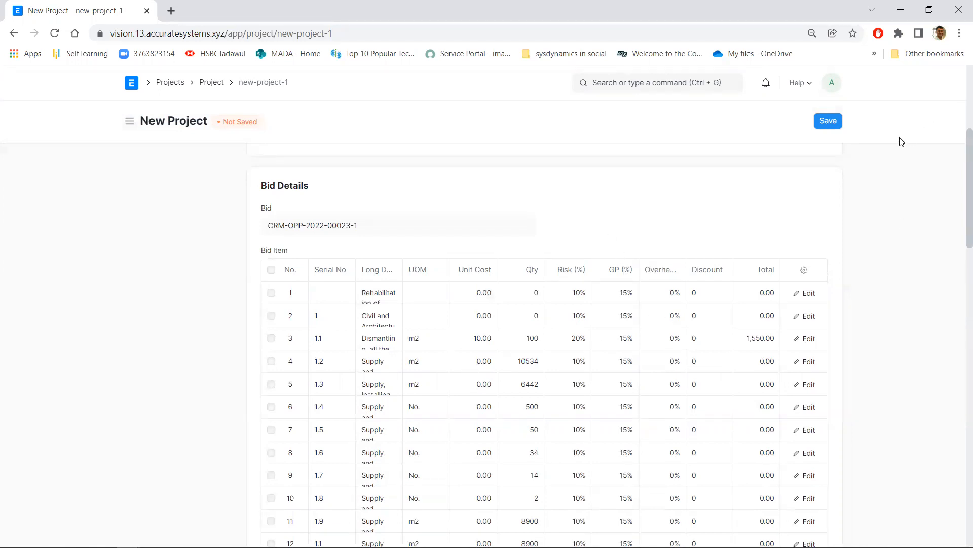
pyautogui.click(829, 121)
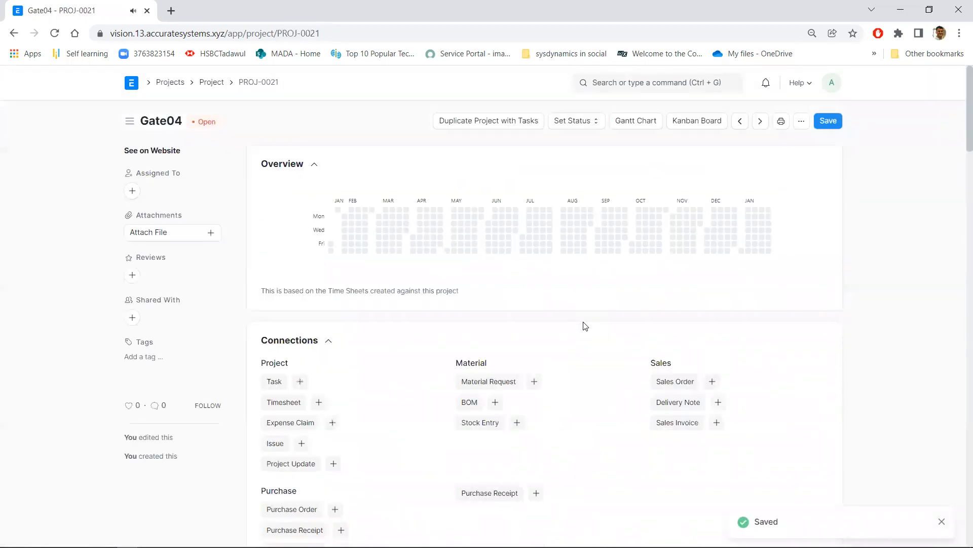
# Examine the saved project's bid items and its linked Project, Material, Sales and Purchase document types
pyautogui.scroll(-16, 586, 326)
pyautogui.scroll(-4, 586, 326)
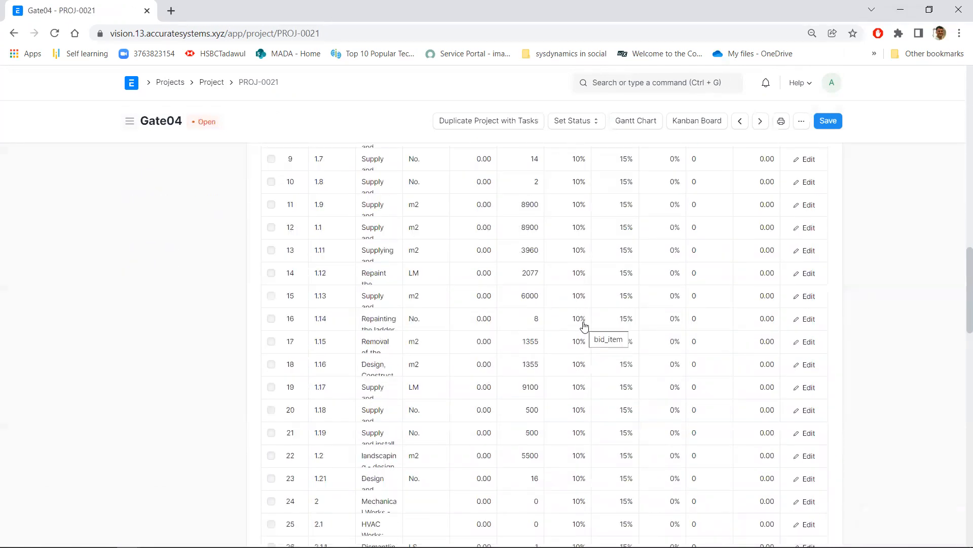
pyautogui.moveTo(967, 312); pyautogui.dragTo(958, 147)
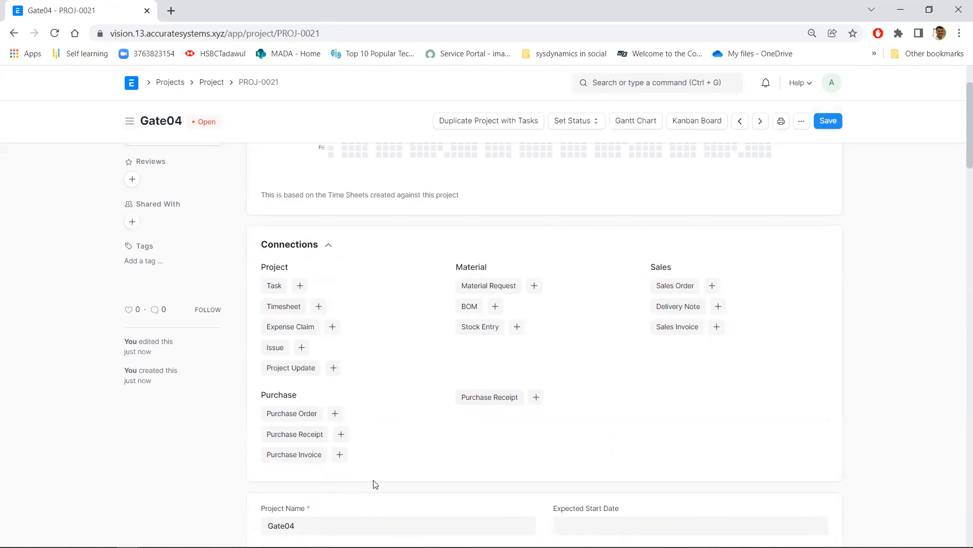
pyautogui.doubleClick(665, 270)
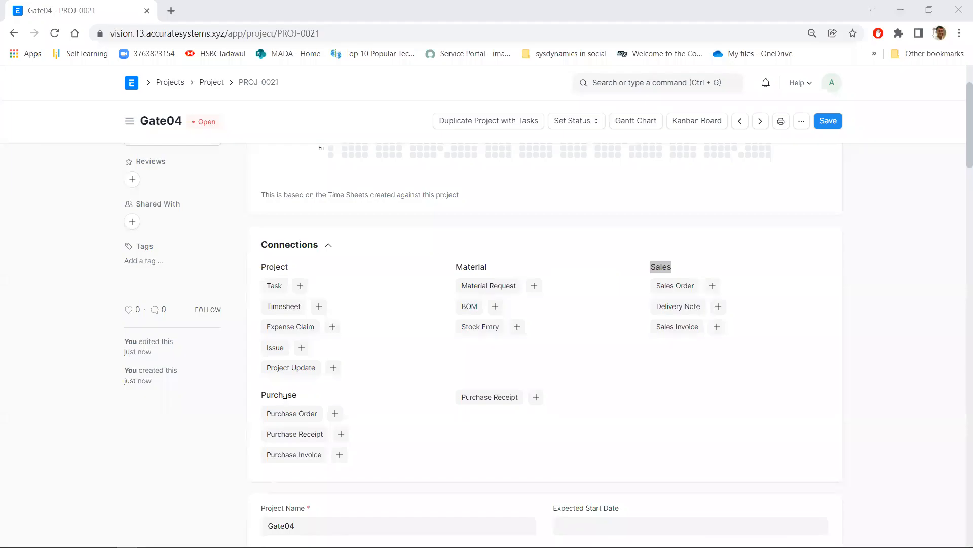
pyautogui.doubleClick(285, 394)
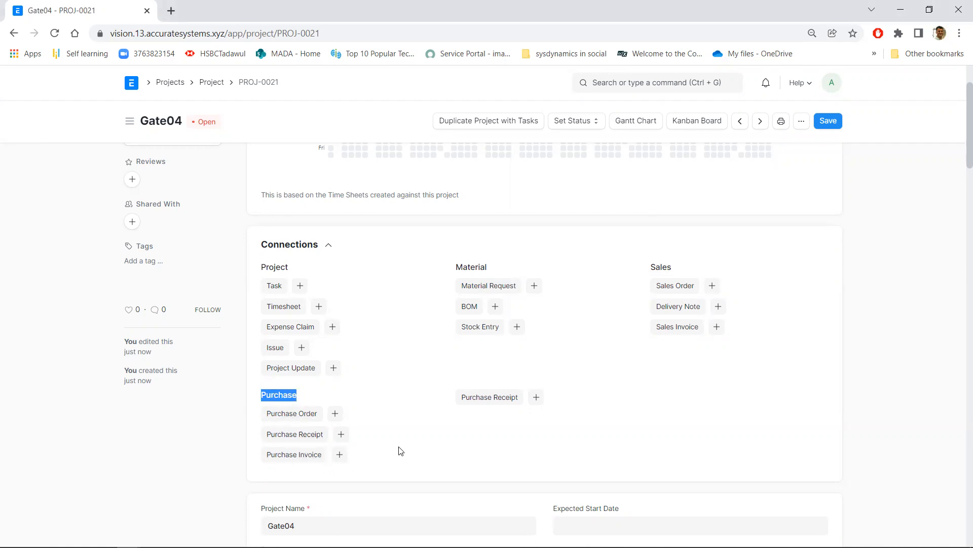
pyautogui.click(394, 461)
pyautogui.scroll(-1, 394, 460)
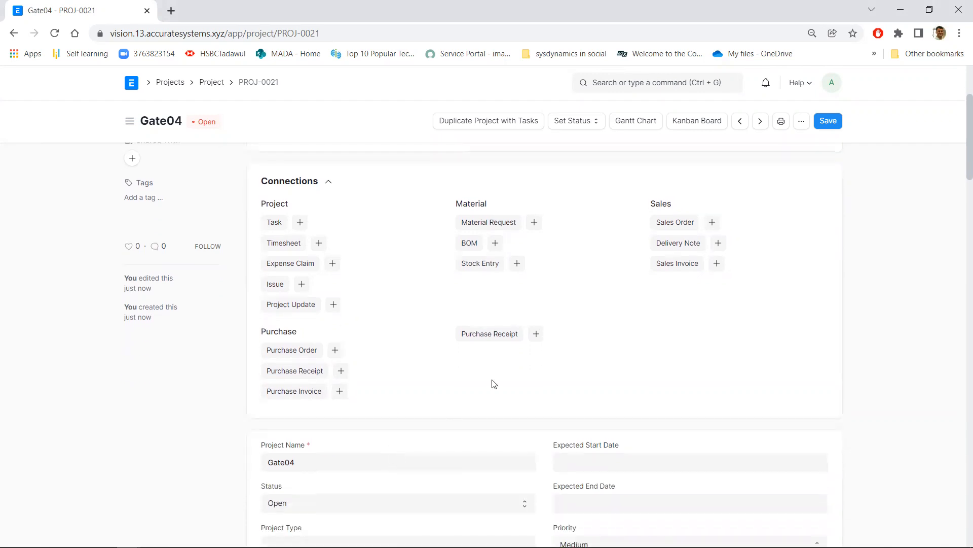
pyautogui.scroll(-7, 438, 358)
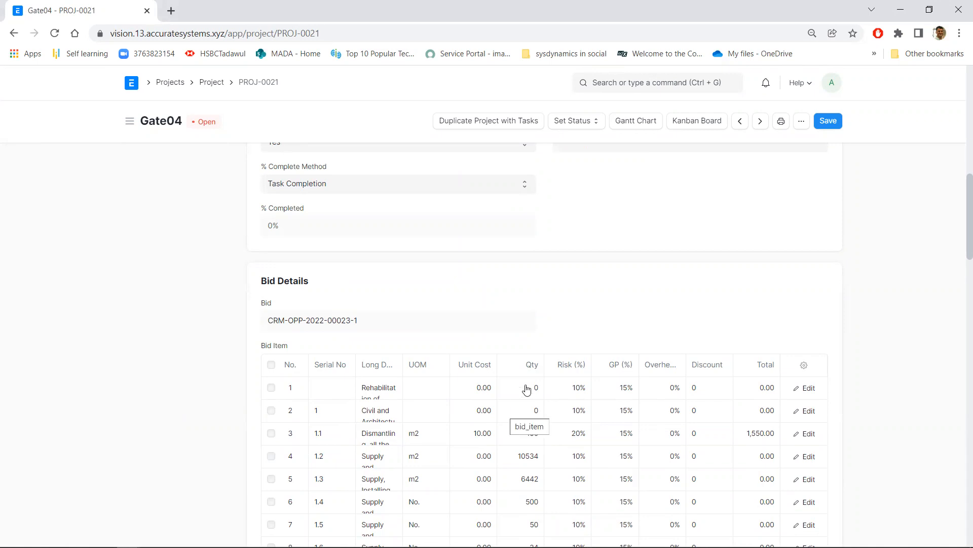
pyautogui.scroll(5, 538, 373)
pyautogui.scroll(2, 550, 358)
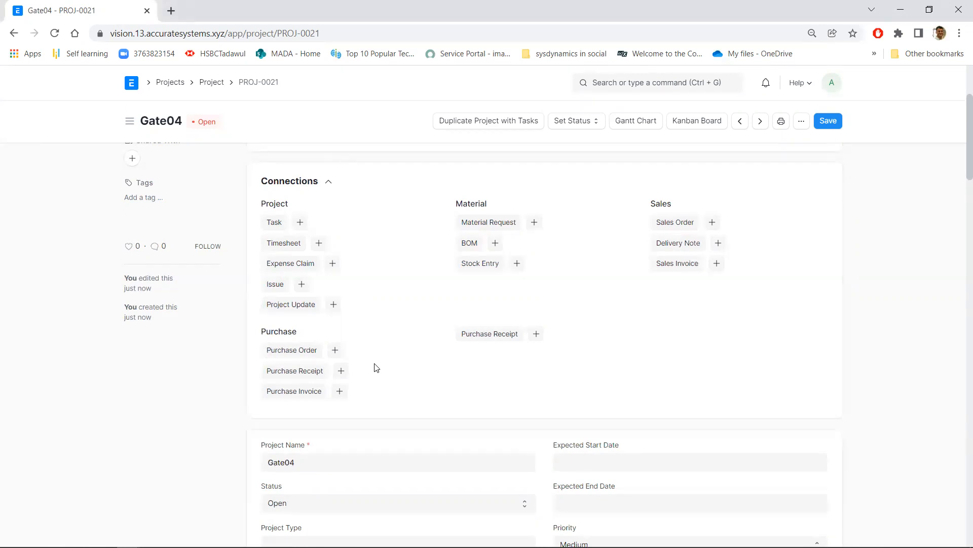
# Create a purchase receipt from the project's purchase connections and choose Jarir as the supplier
pyautogui.click(342, 371)
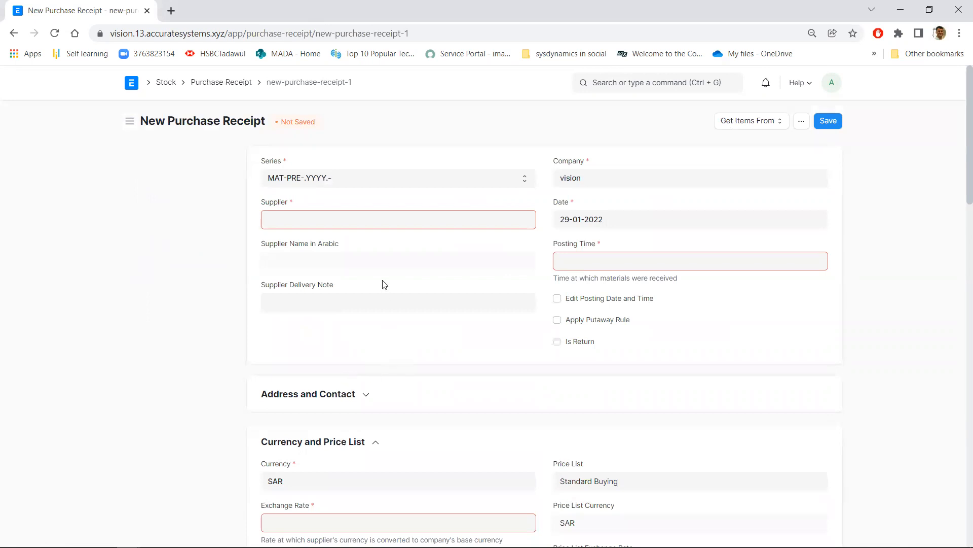
pyautogui.click(368, 220)
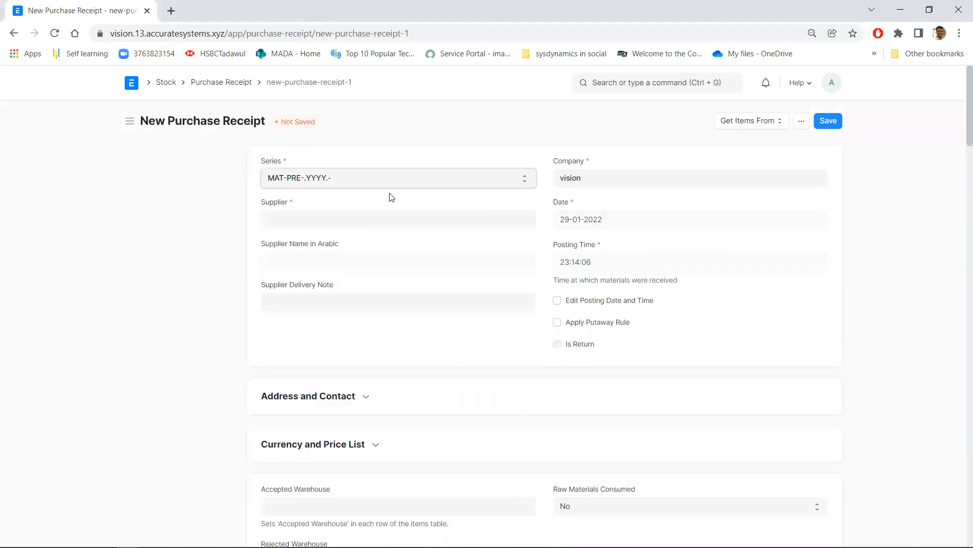
pyautogui.click(361, 224)
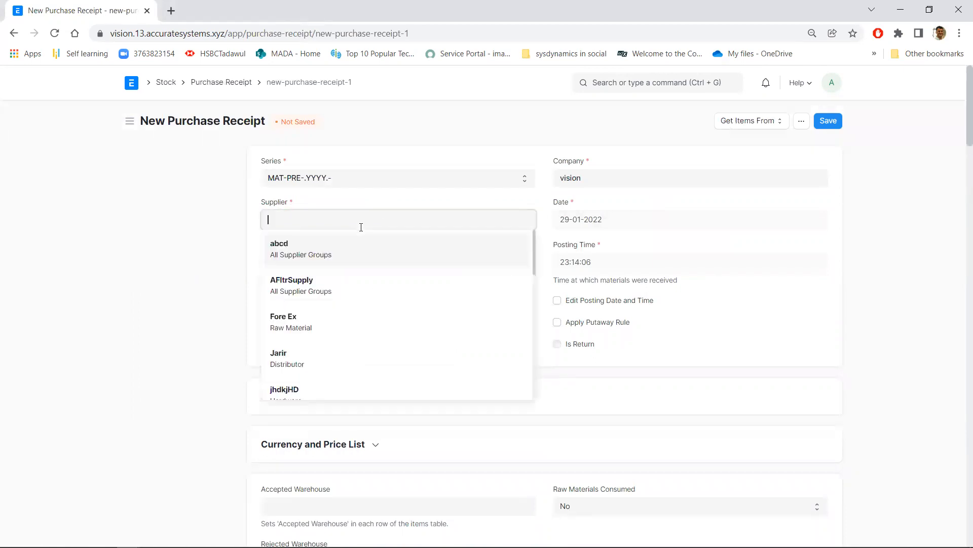
pyautogui.click(361, 361)
pyautogui.scroll(-6, 399, 324)
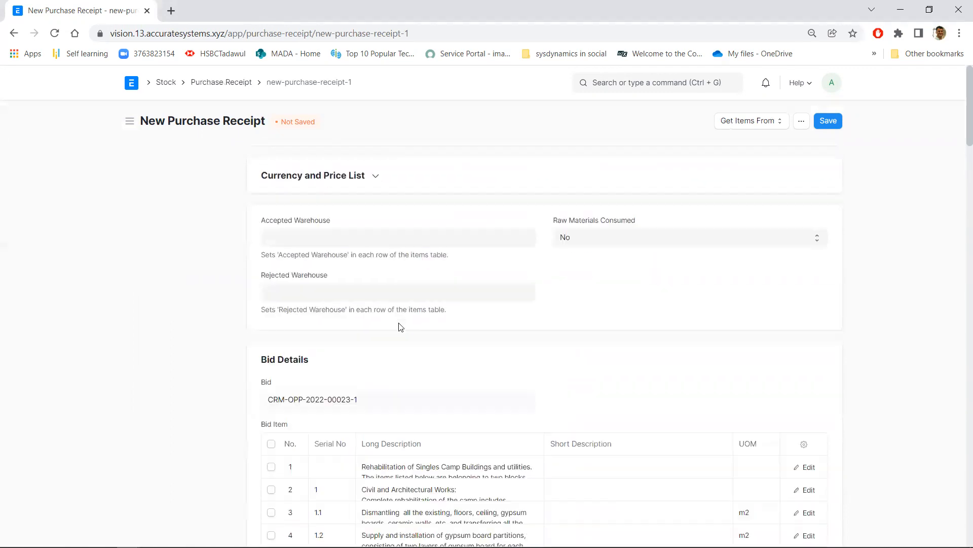
# Examine the bid items carried into the new purchase receipt and its items table
pyautogui.scroll(2, 399, 325)
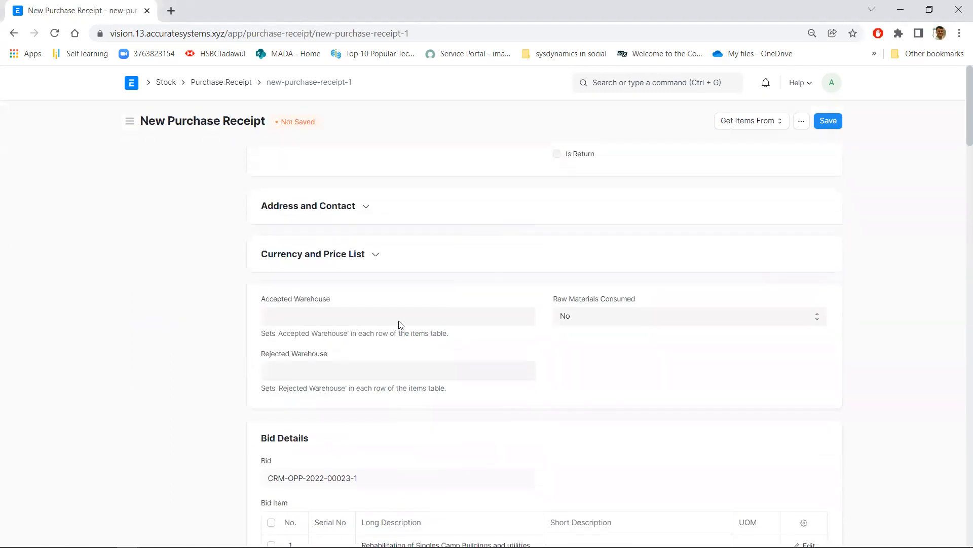
pyautogui.scroll(-12, 399, 324)
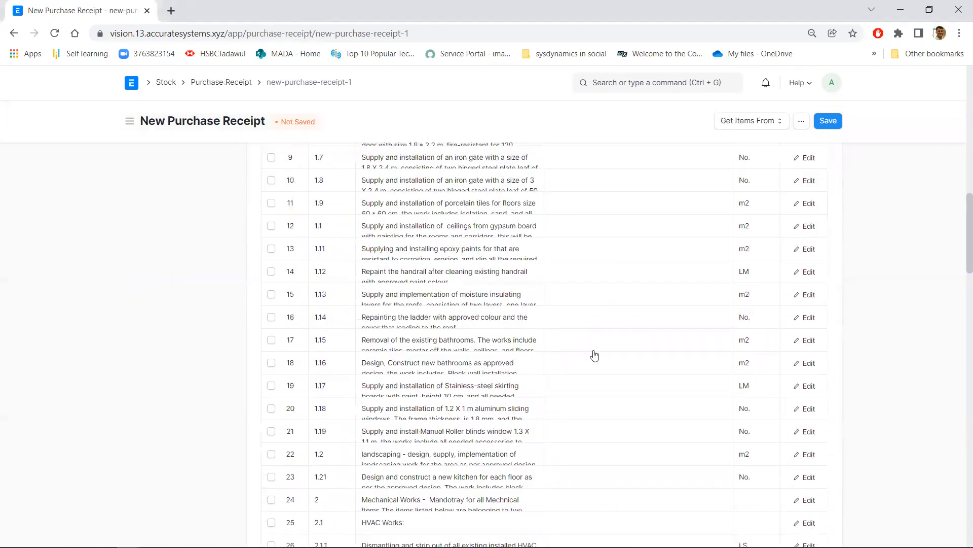
pyautogui.scroll(-3, 476, 348)
pyautogui.scroll(-13, 475, 348)
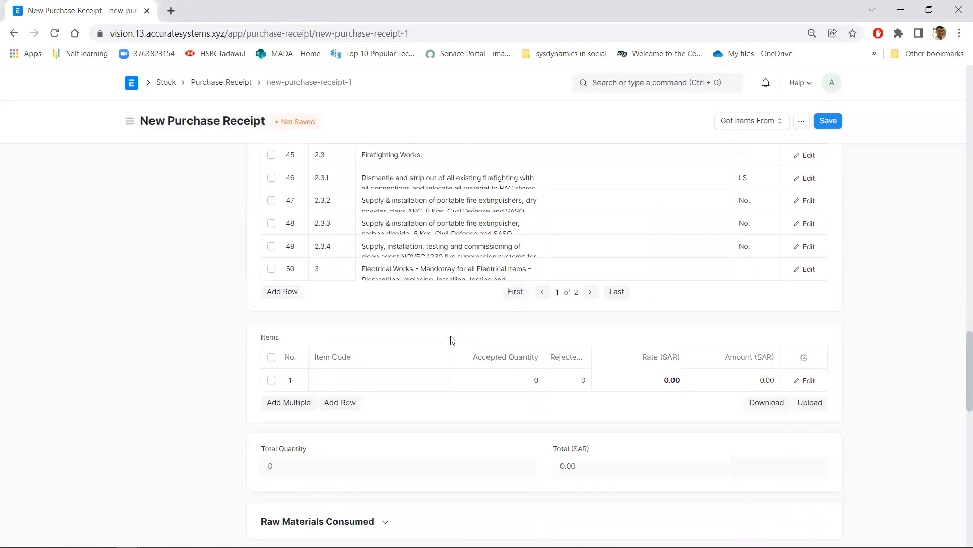
pyautogui.scroll(15, 413, 337)
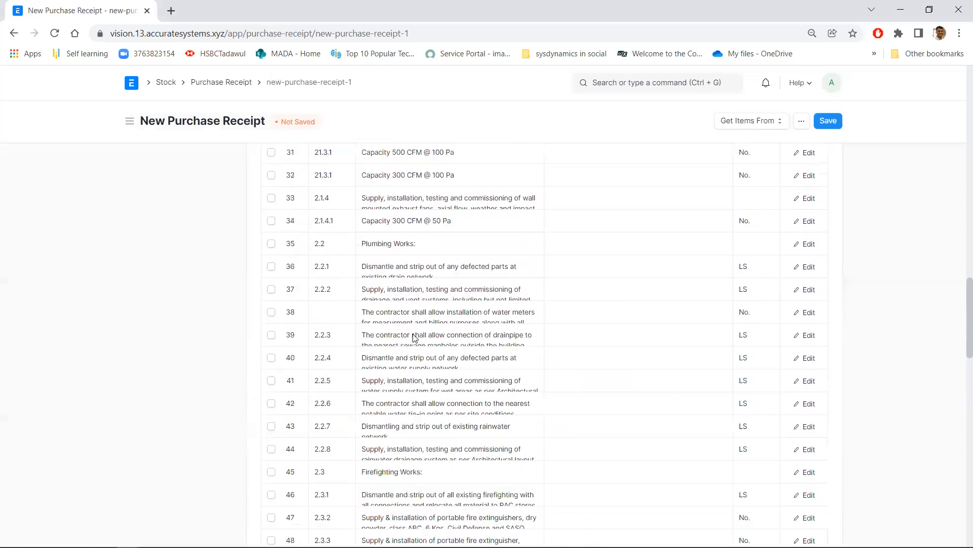
pyautogui.scroll(4, 415, 337)
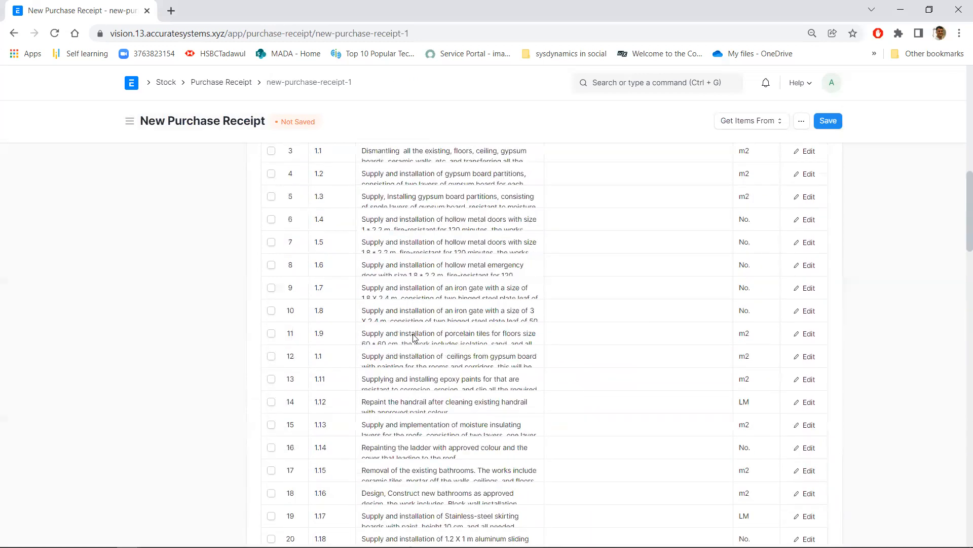
pyautogui.scroll(3, 415, 338)
pyautogui.scroll(1, 415, 338)
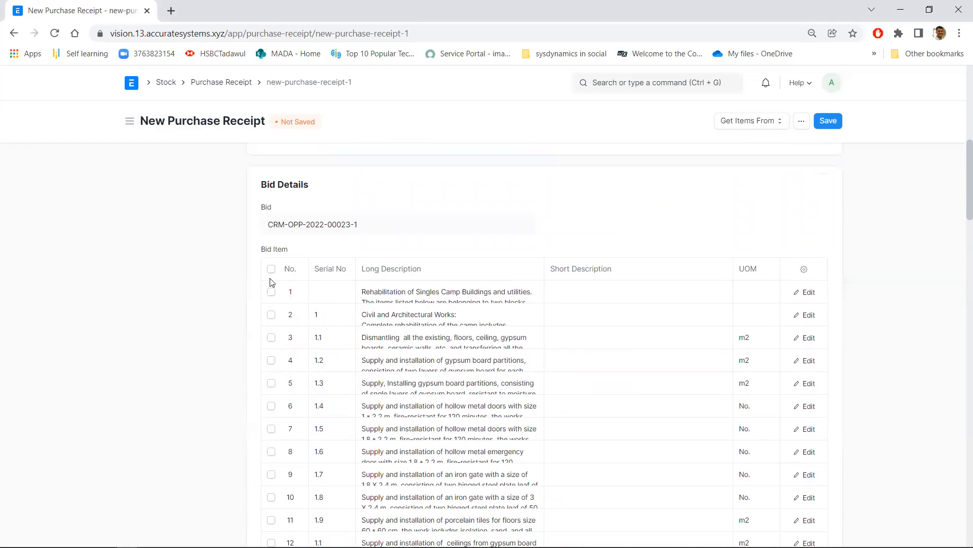
# Delete the first page of bid items from the purchase receipt, keeping only items 1.4 and 1.5
pyautogui.click(271, 406)
pyautogui.click(271, 428)
pyautogui.click(272, 271)
pyautogui.click(272, 405)
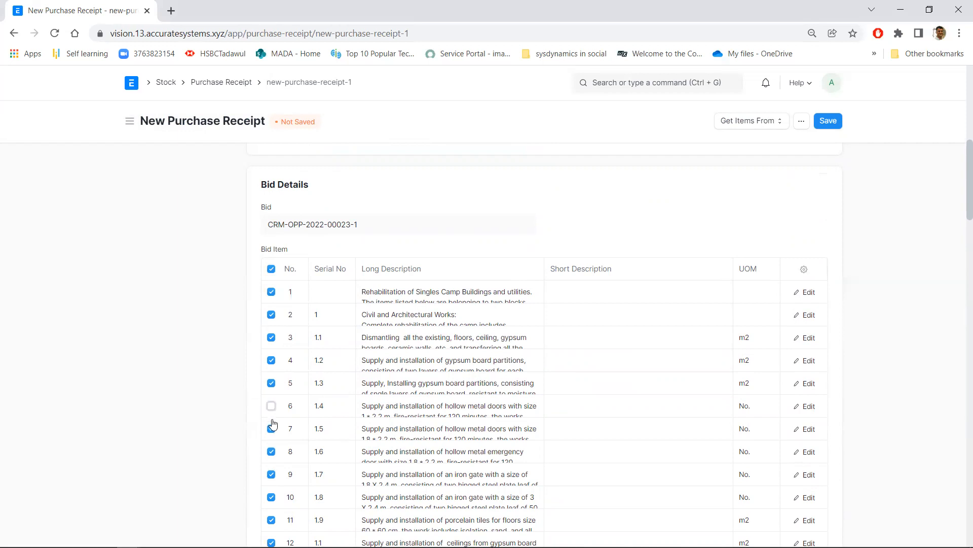
pyautogui.click(271, 430)
pyautogui.scroll(-8, 218, 363)
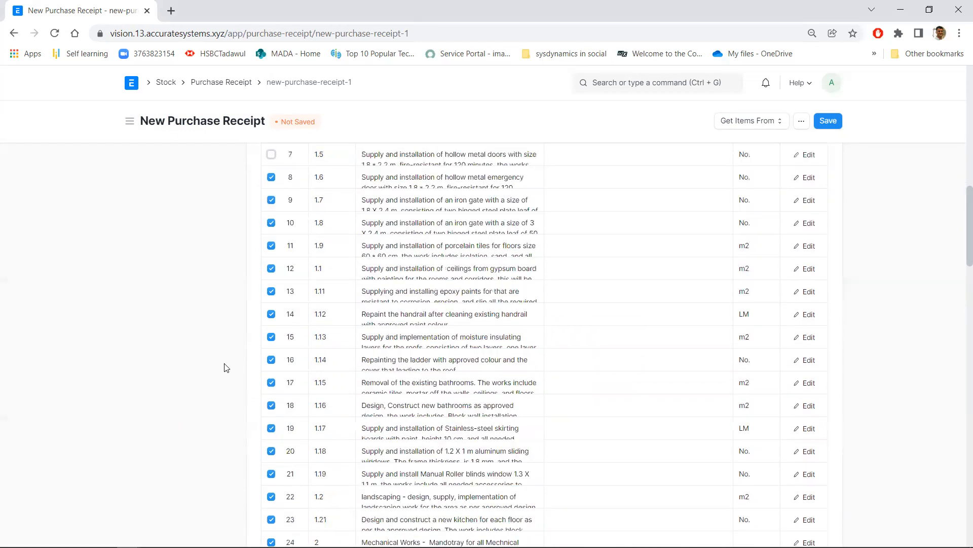
pyautogui.scroll(-13, 226, 365)
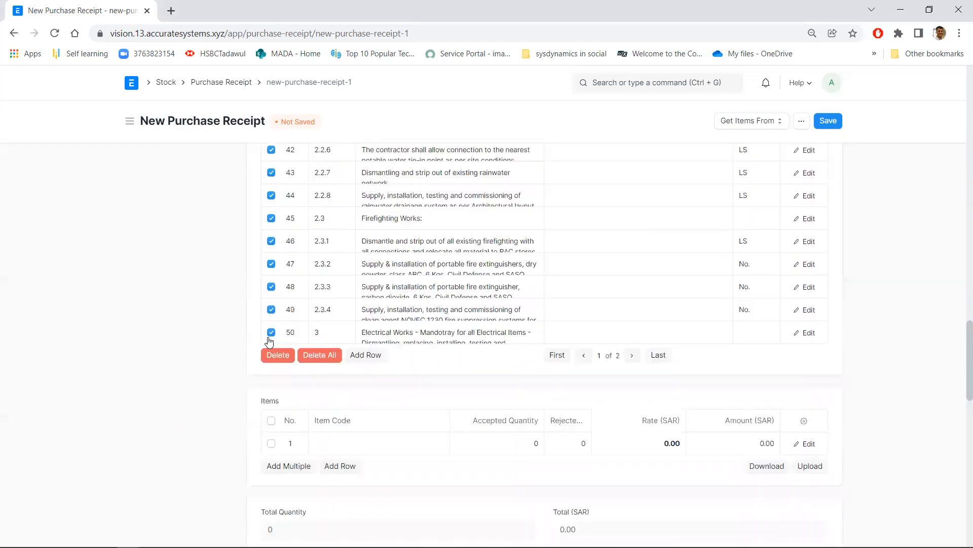
pyautogui.click(277, 355)
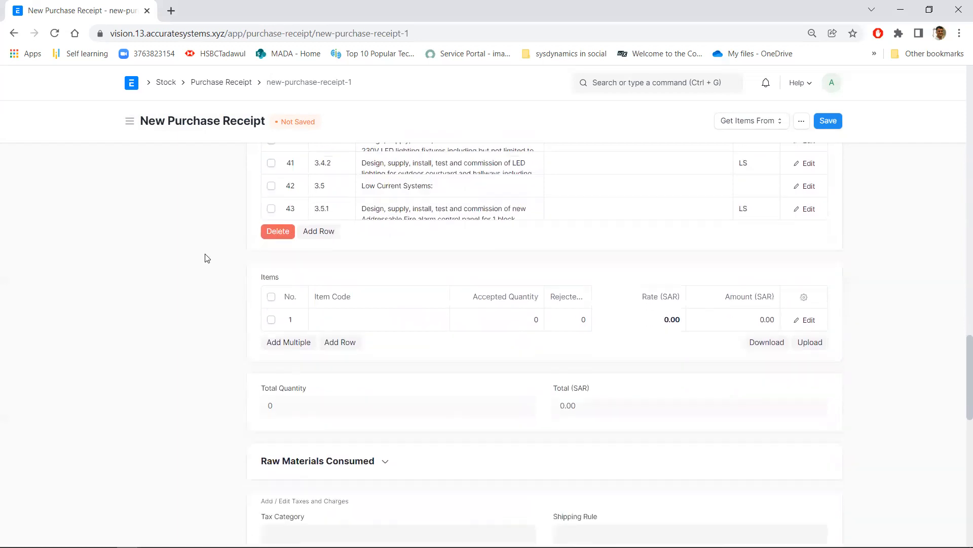
# Delete the remaining electrical bid items from 3.1 to 3.5.1, again sparing items 1.4 and 1.5
pyautogui.scroll(8, 208, 259)
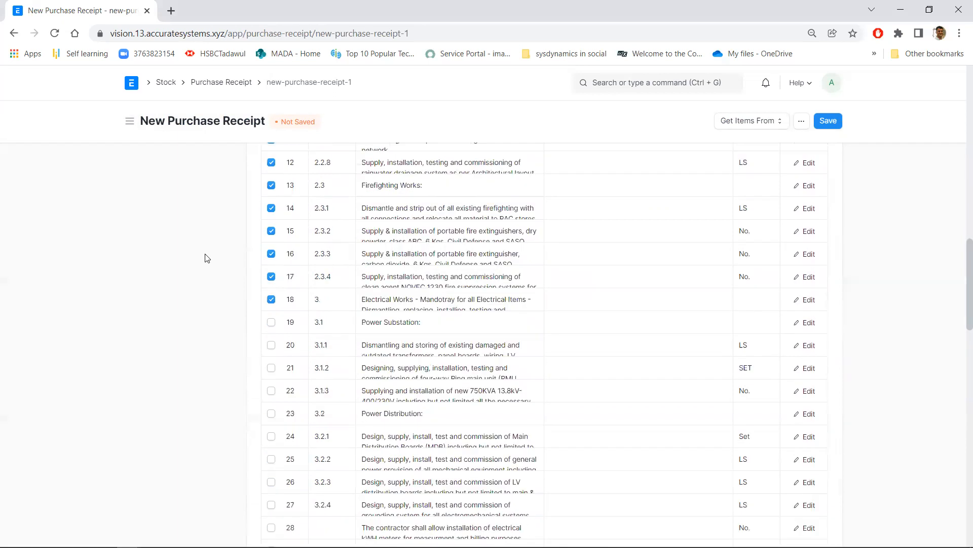
pyautogui.scroll(5, 207, 259)
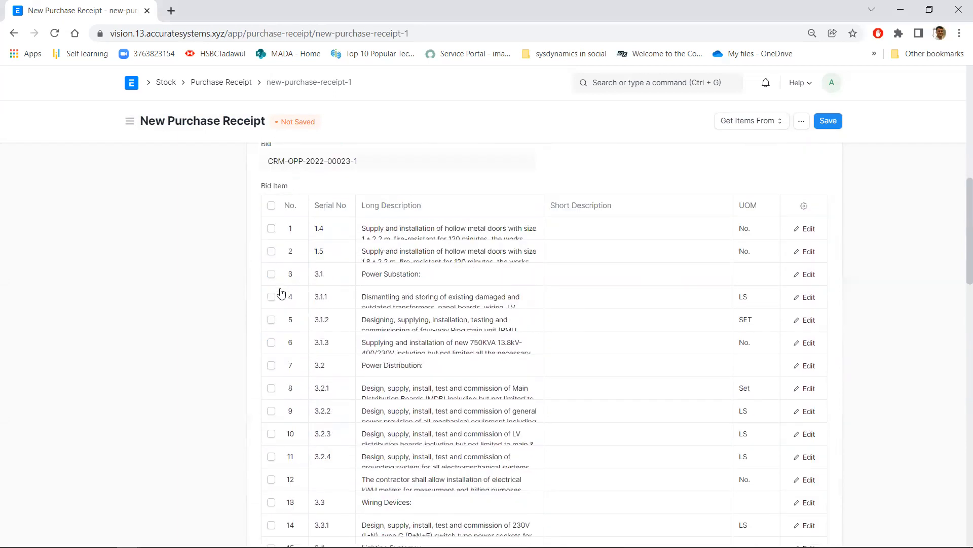
pyautogui.click(272, 206)
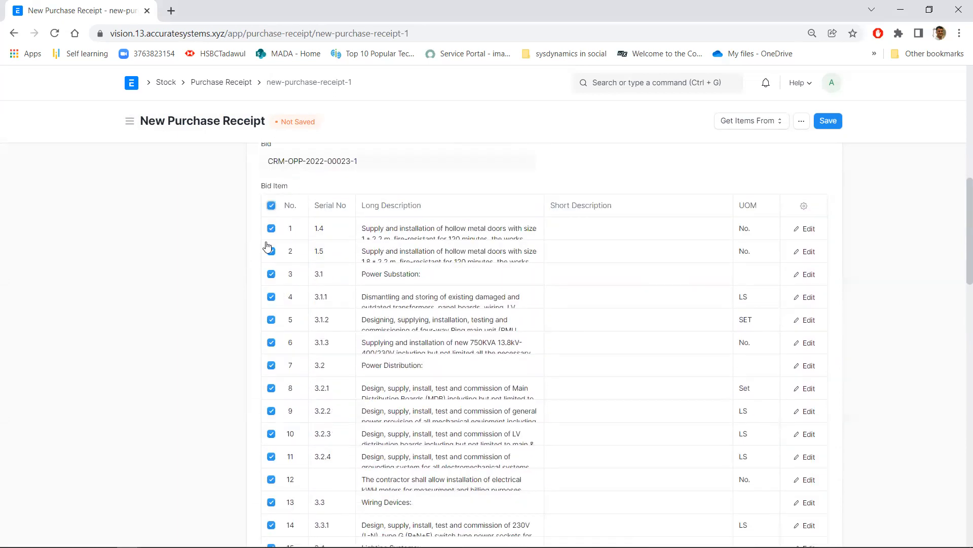
pyautogui.click(271, 228)
pyautogui.click(272, 251)
pyautogui.scroll(-3, 152, 329)
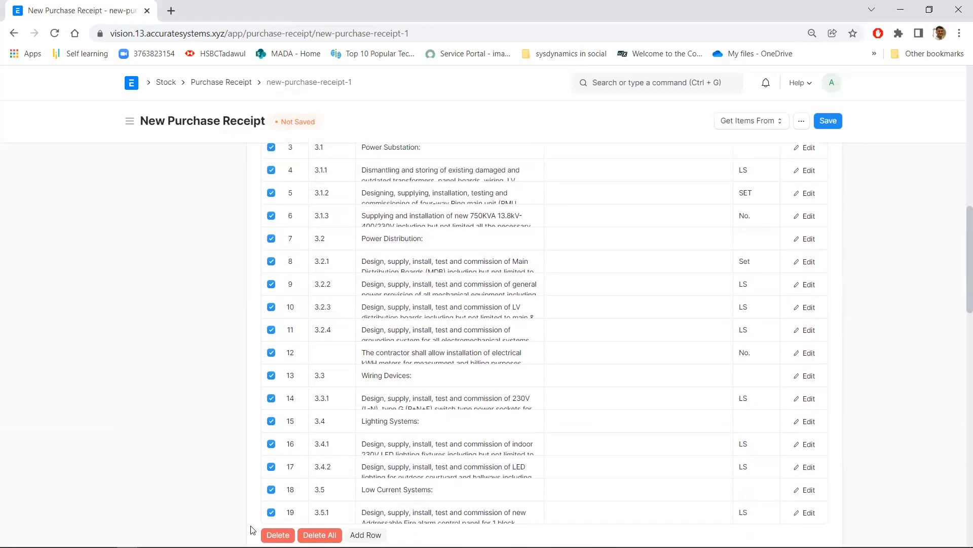
pyautogui.scroll(-7, 179, 363)
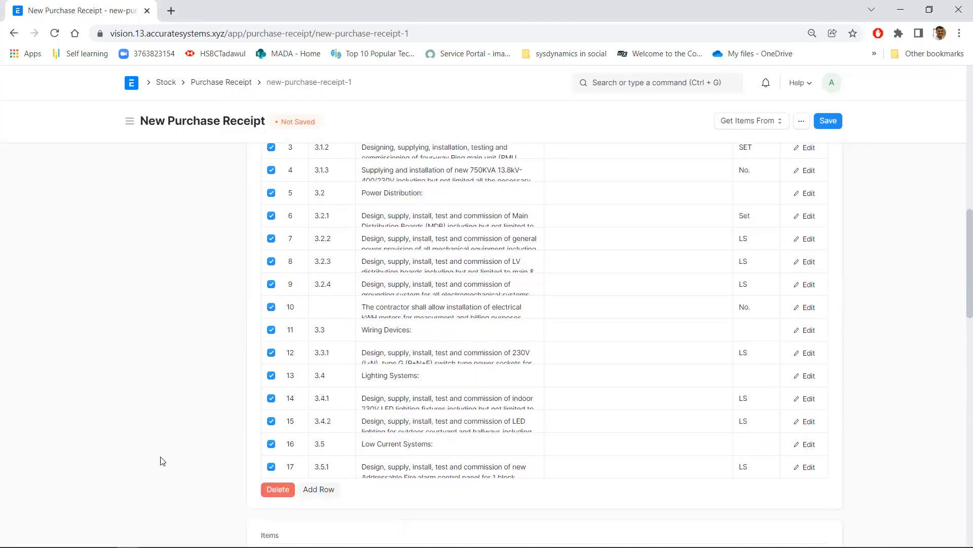
pyautogui.scroll(3, 136, 318)
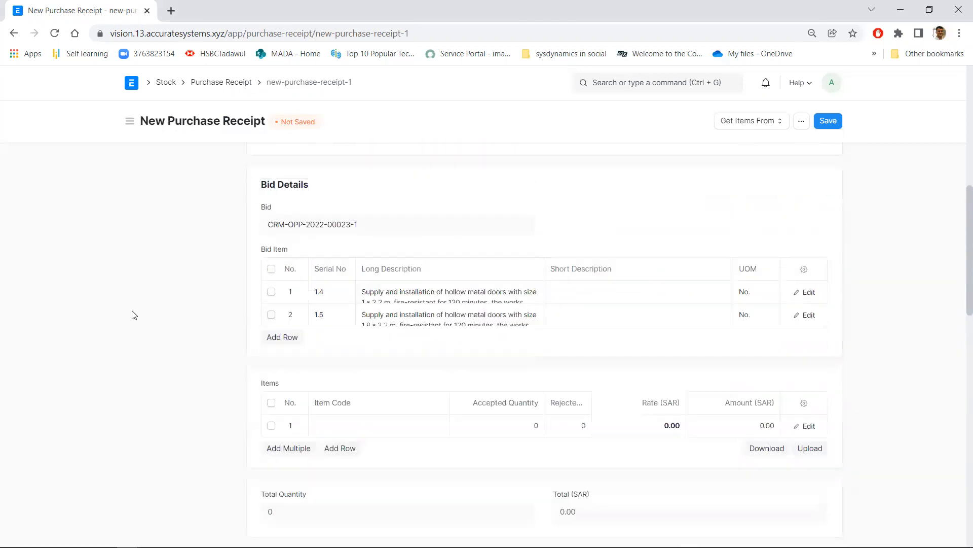
# Choose item code 123, the transformer, for the first row of the receipt's items table
pyautogui.click(355, 427)
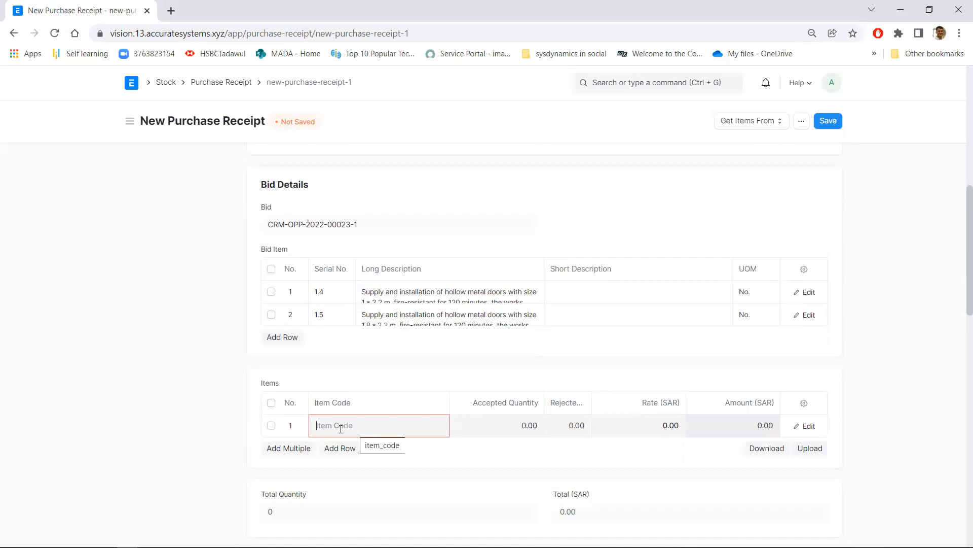
pyautogui.scroll(-3, 202, 413)
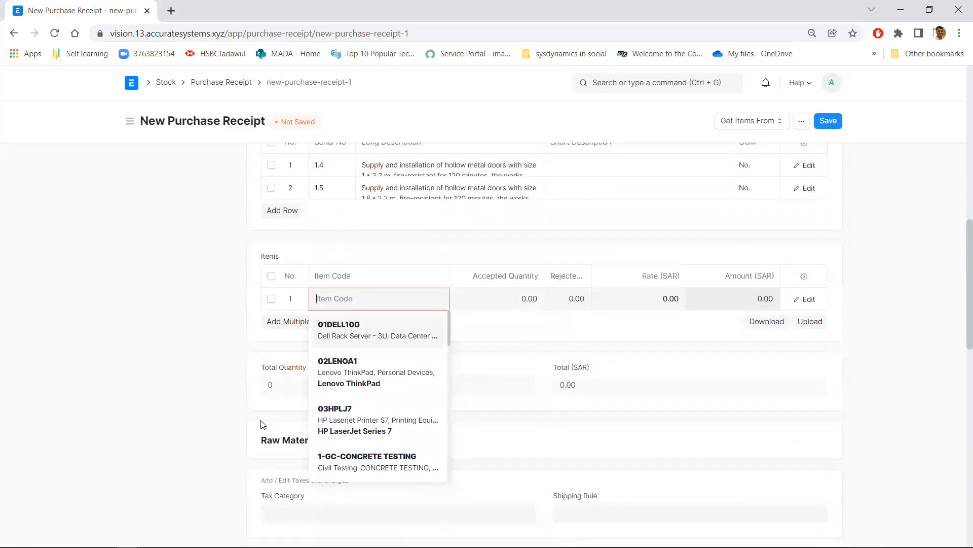
pyautogui.scroll(-2, 263, 425)
pyautogui.scroll(3, 378, 280)
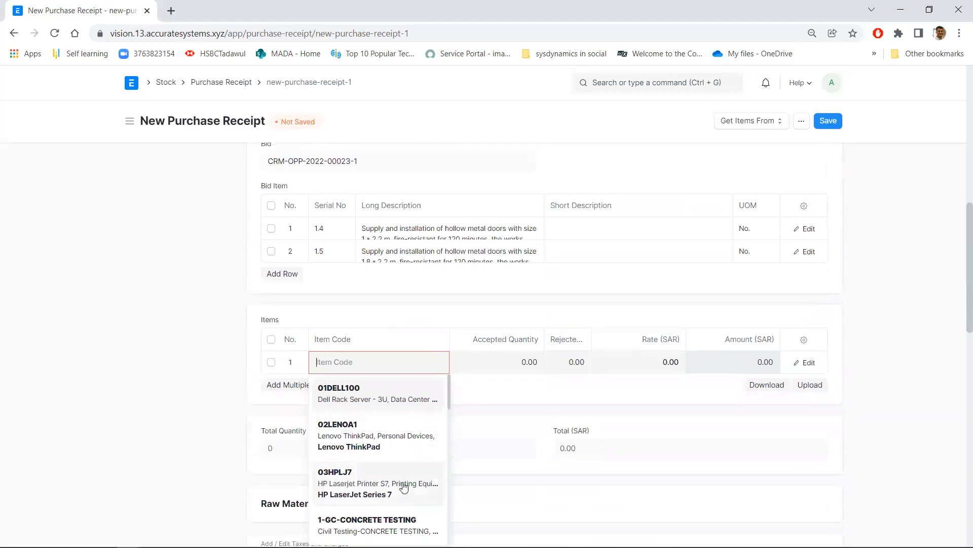
pyautogui.scroll(-5, 400, 466)
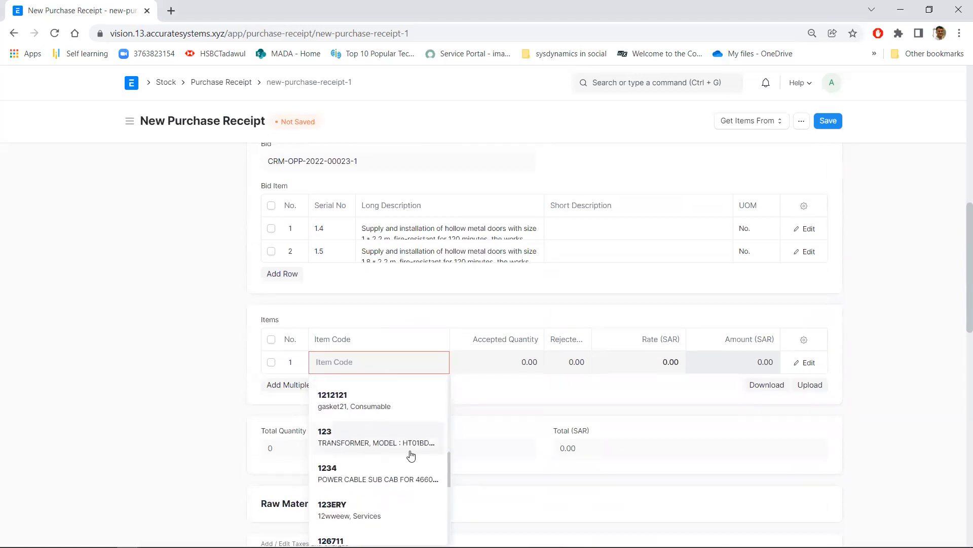
pyautogui.click(411, 456)
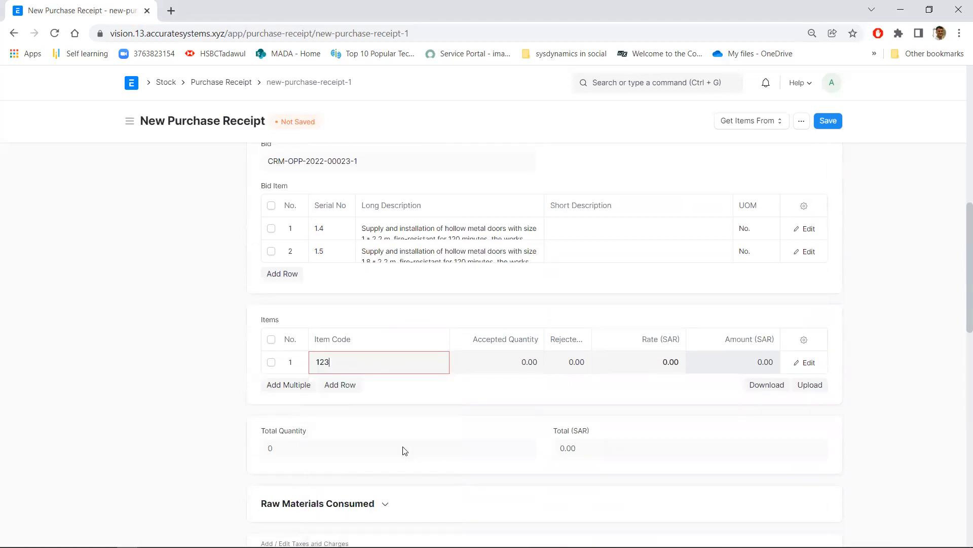
# Set the transformer's accepted quantity to 100 and save the purchase receipt
pyautogui.click(527, 367)
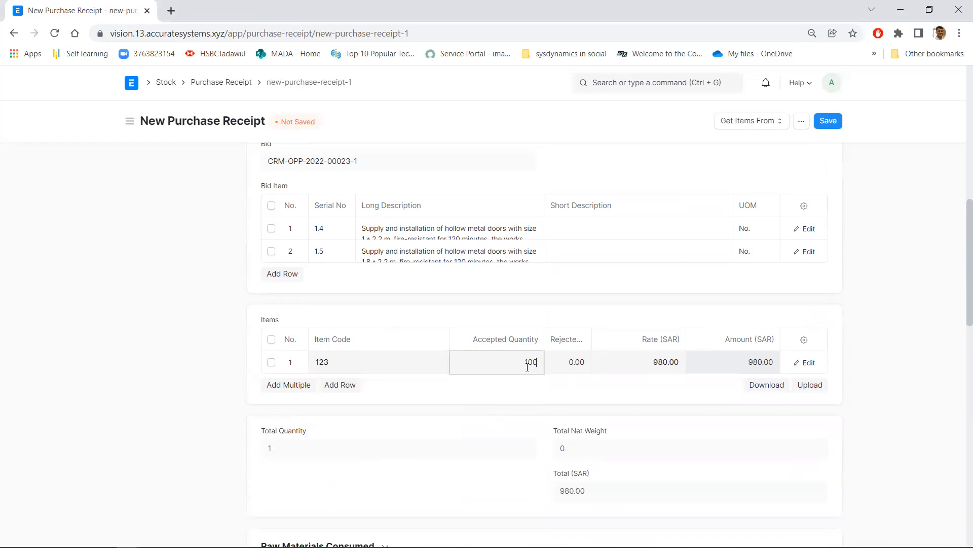
pyautogui.write('100')
pyautogui.click(614, 322)
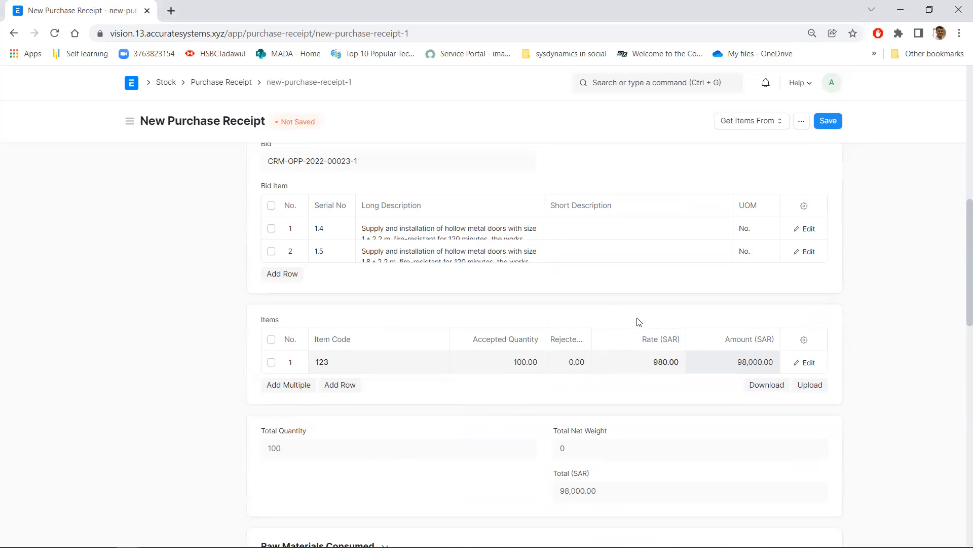
pyautogui.click(828, 121)
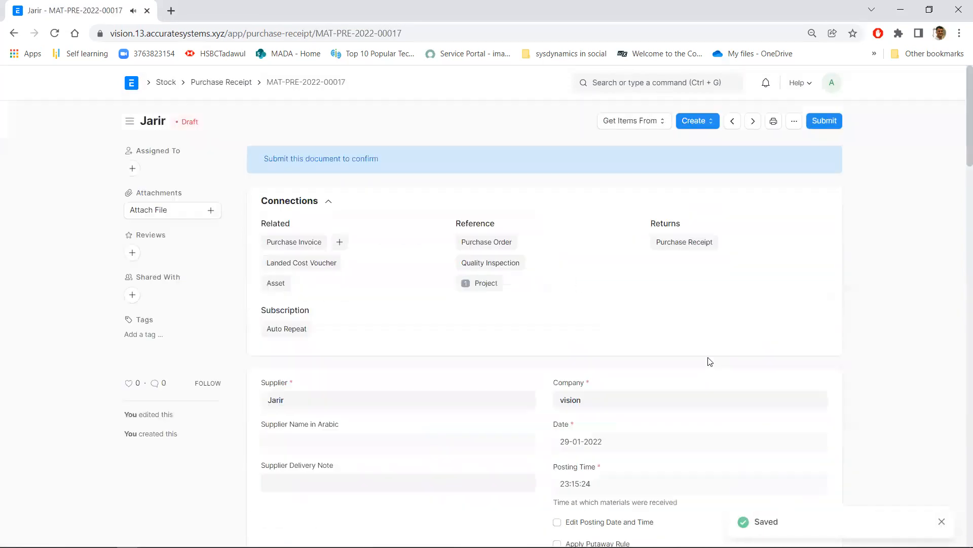
# Review the saved draft receipt's bid details, items, purchase taxes and grand total
pyautogui.scroll(-7, 765, 357)
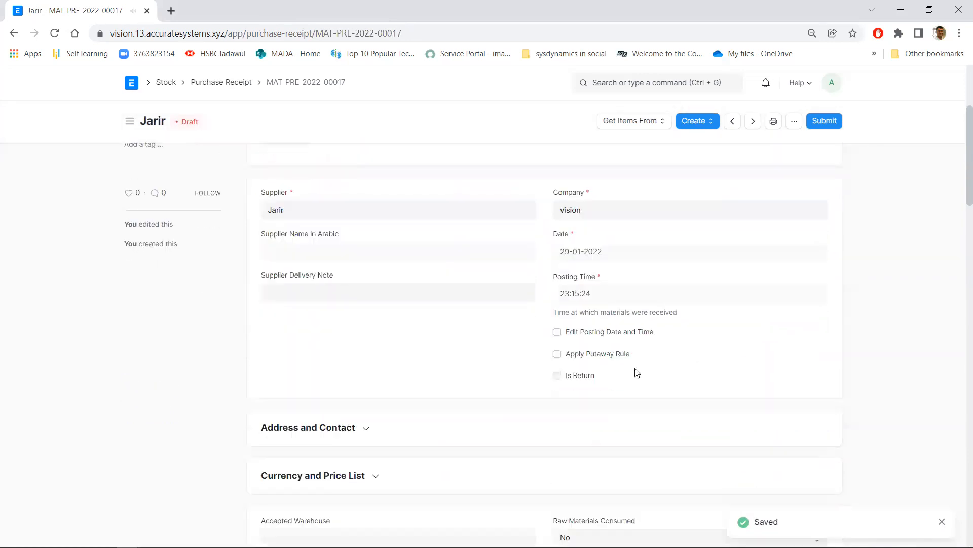
pyautogui.scroll(-6, 594, 417)
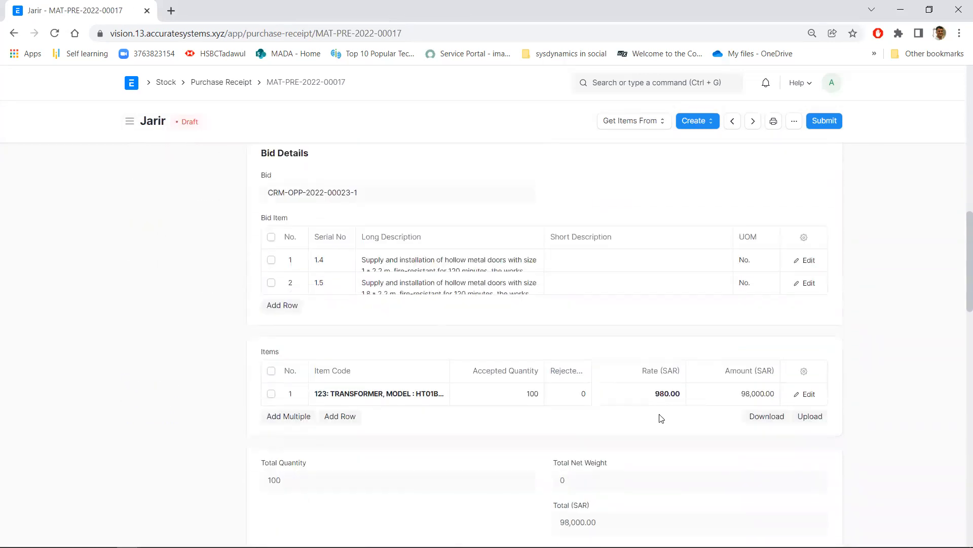
pyautogui.scroll(-1, 464, 413)
pyautogui.scroll(-6, 471, 416)
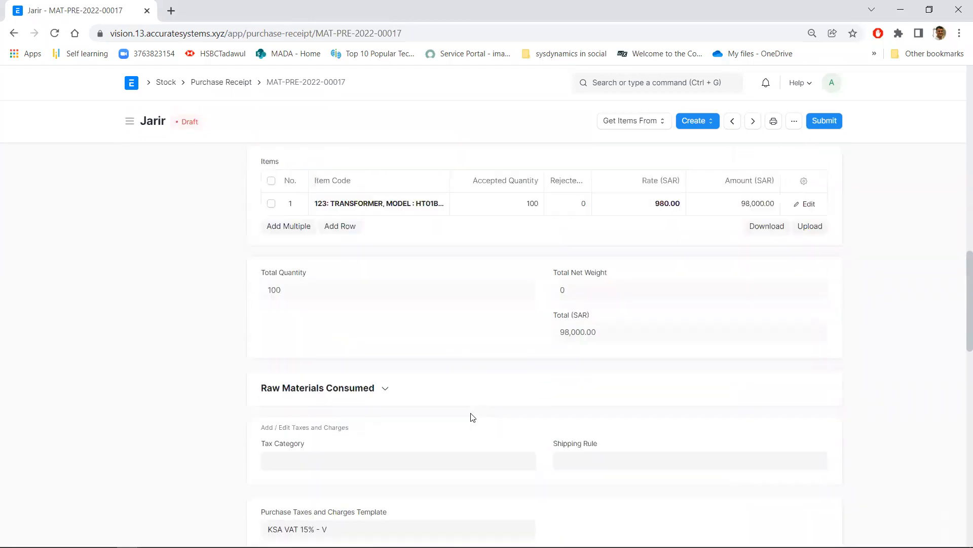
pyautogui.scroll(-3, 502, 419)
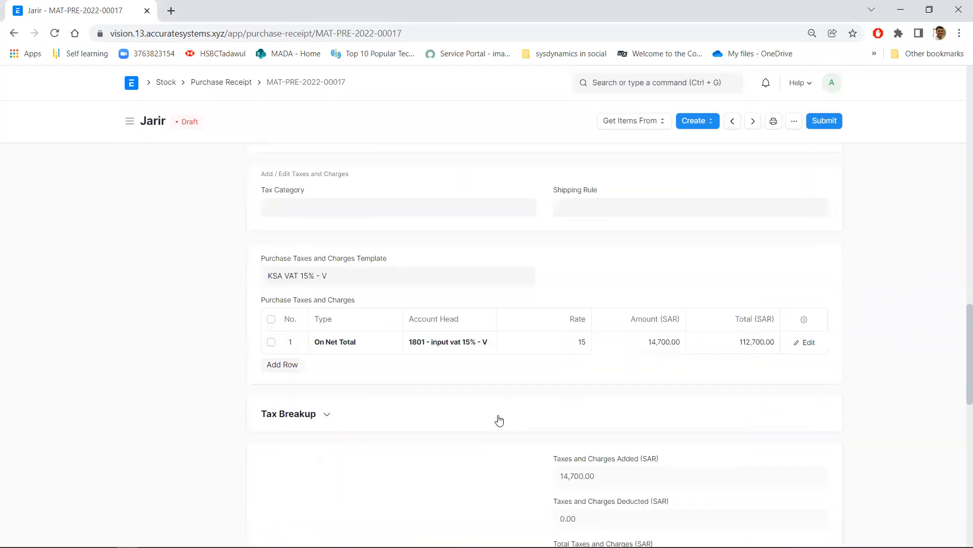
pyautogui.scroll(-2, 532, 414)
pyautogui.scroll(-2, 531, 409)
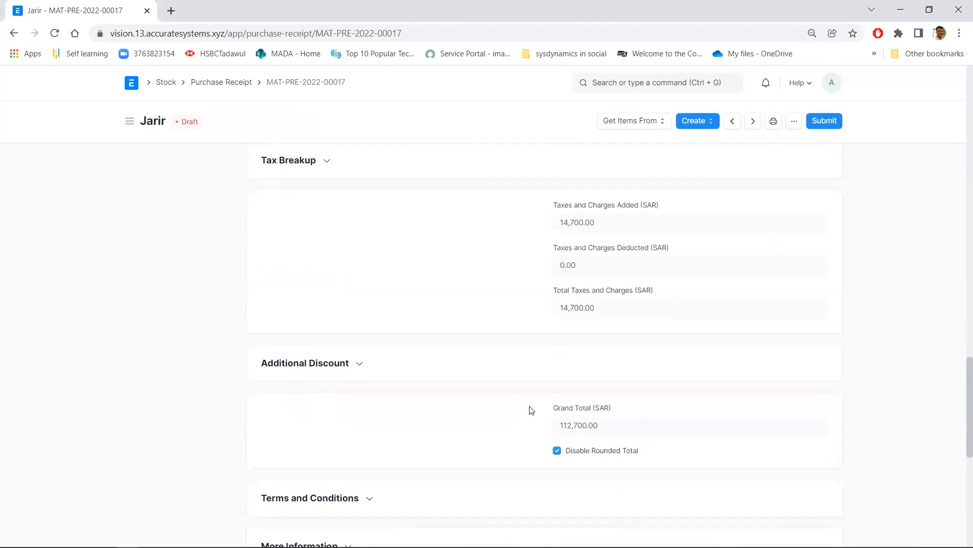
pyautogui.scroll(15, 532, 410)
pyautogui.scroll(10, 531, 411)
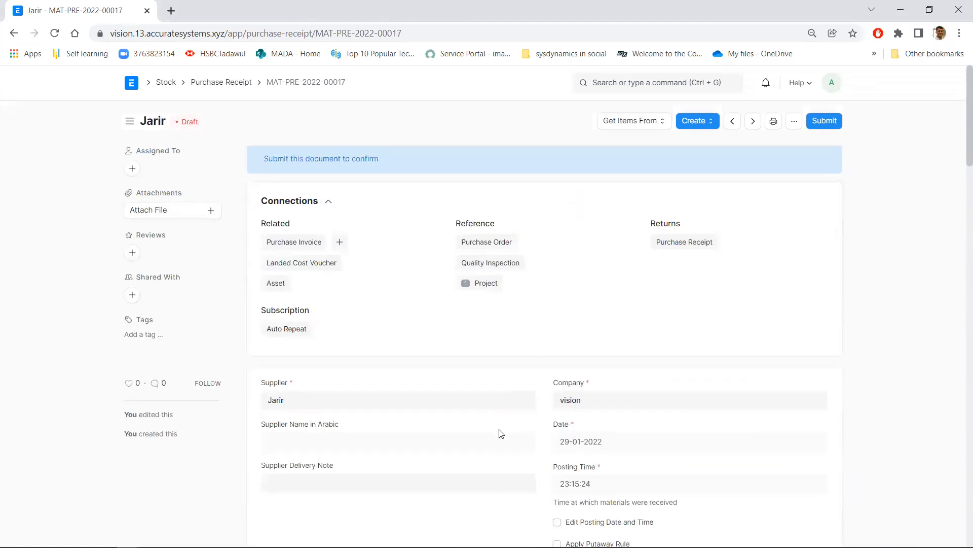
# Submit the purchase receipt with confirmation and check its bid details and items
pyautogui.click(833, 124)
pyautogui.click(625, 171)
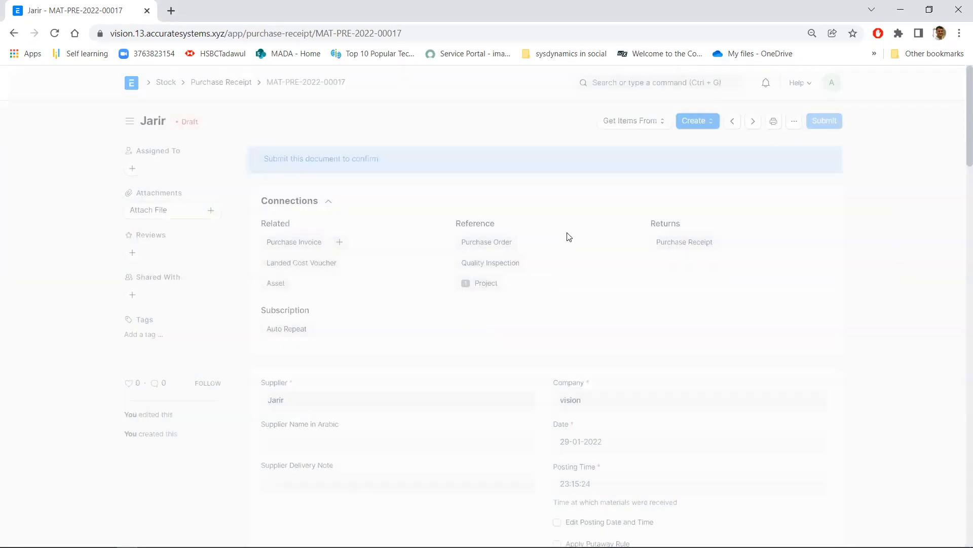
pyautogui.scroll(-8, 586, 257)
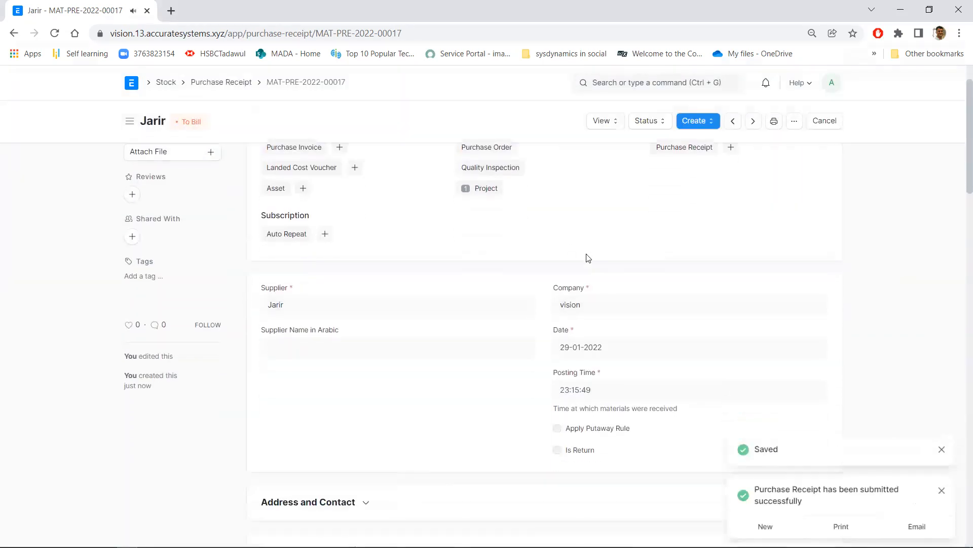
pyautogui.scroll(-1, 496, 257)
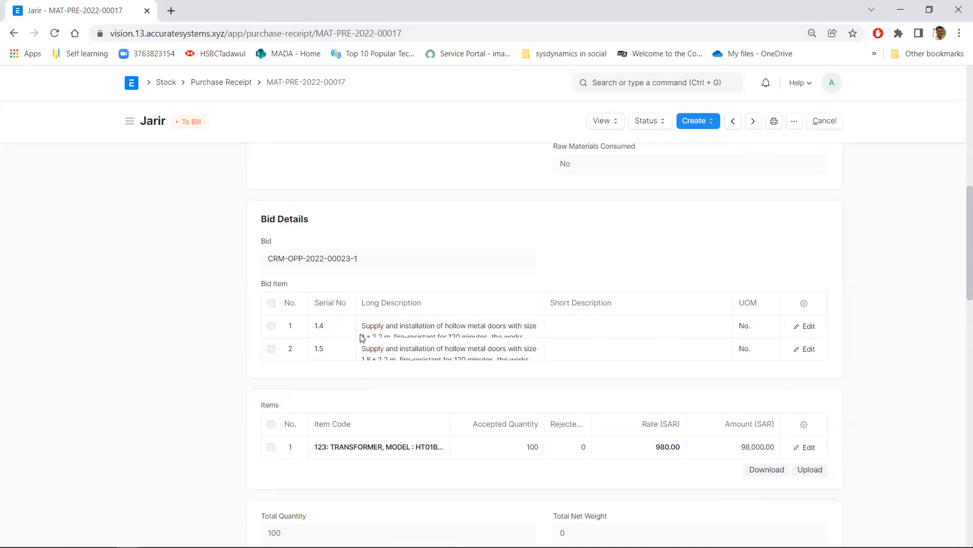
# Switch to the PowerPoint slide of the project workflow and return to the purchase receipt in Chrome
pyautogui.hotkey('alt', 'Tab')
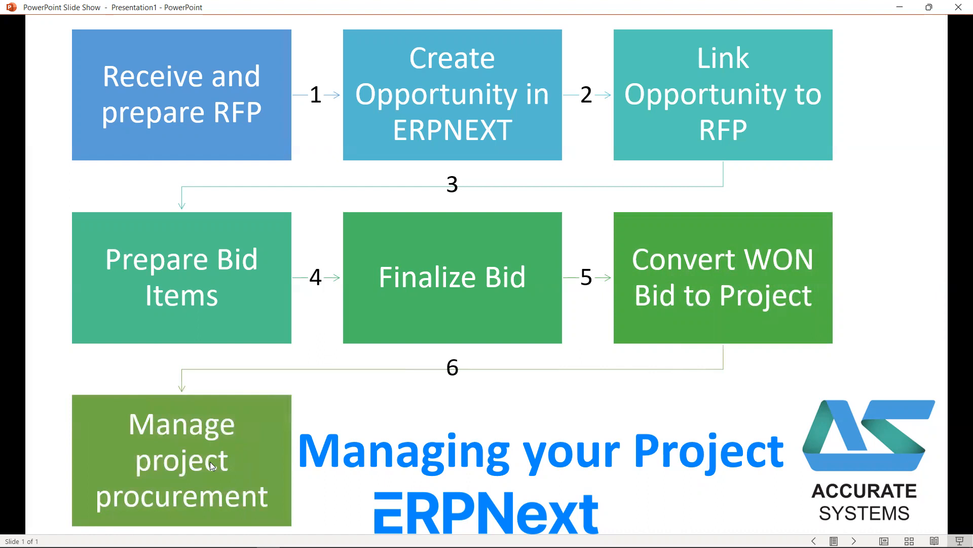
pyautogui.hotkey('alt', 'Tab')
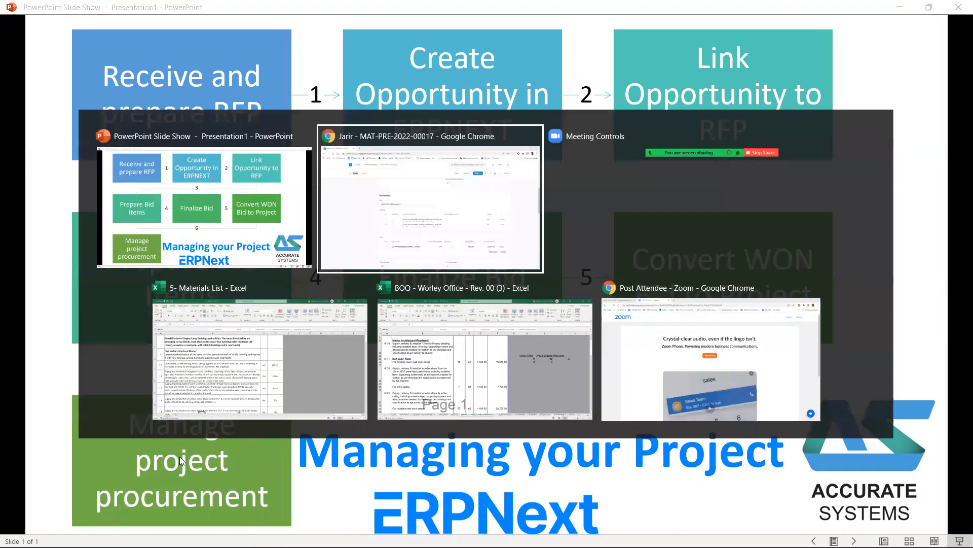
# Open the list of all purchase receipts and switch it to the report view
pyautogui.scroll(10, 204, 339)
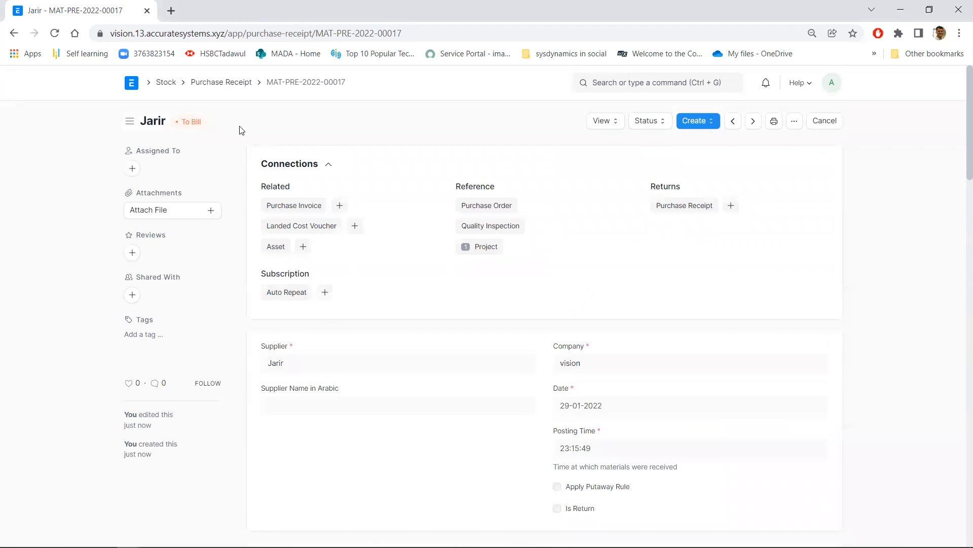
pyautogui.click(221, 84)
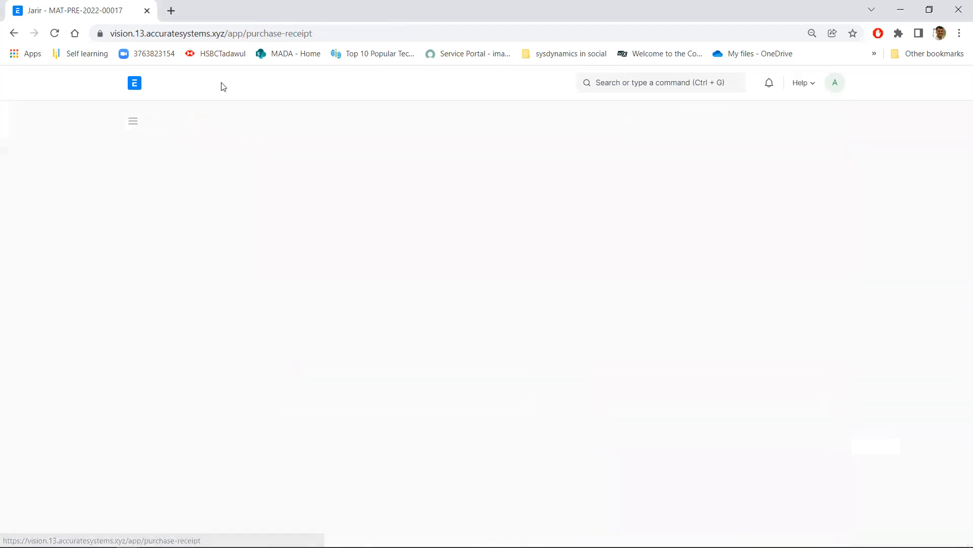
pyautogui.click(177, 172)
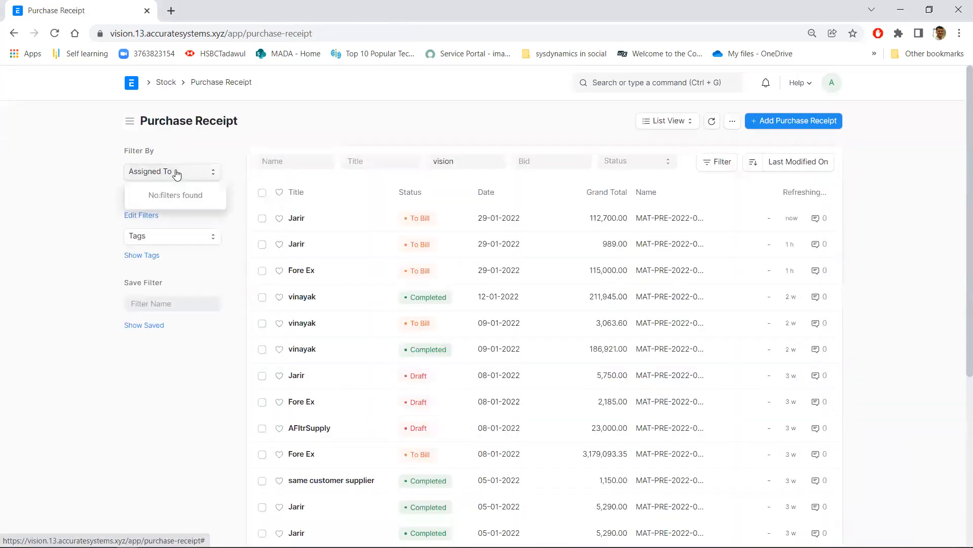
pyautogui.click(664, 121)
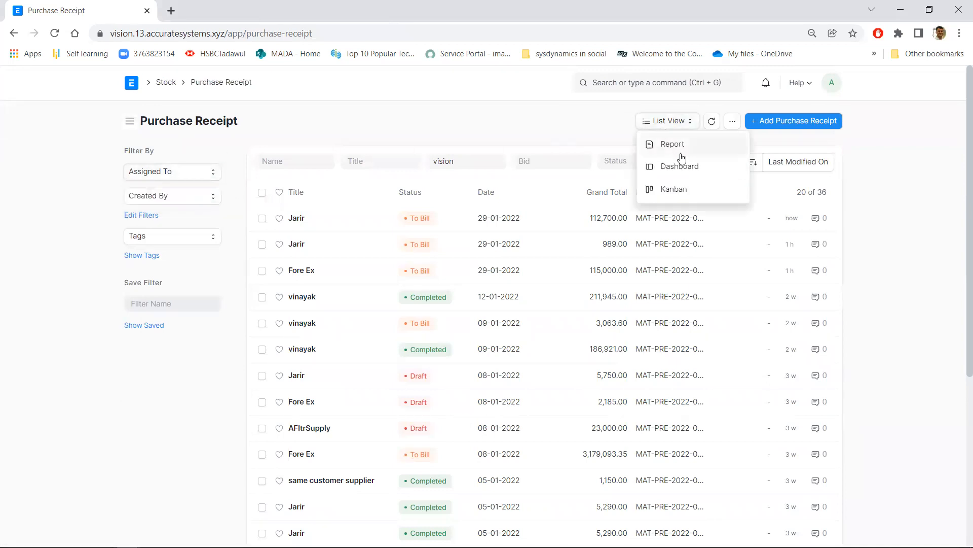
pyautogui.click(664, 144)
# Open the Purchase Receipt Trends report and go back to the purchase receipt report view
pyautogui.click(191, 174)
pyautogui.click(178, 197)
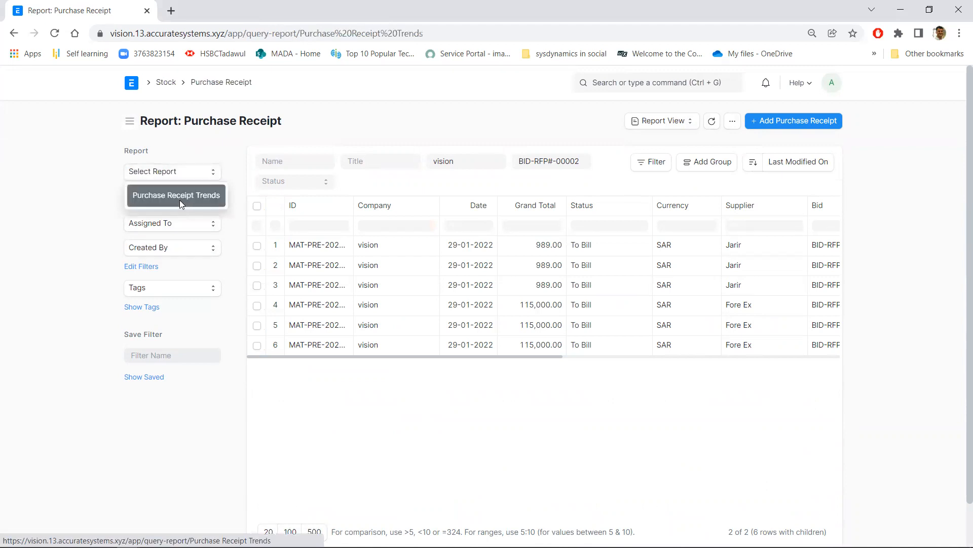
pyautogui.click(12, 33)
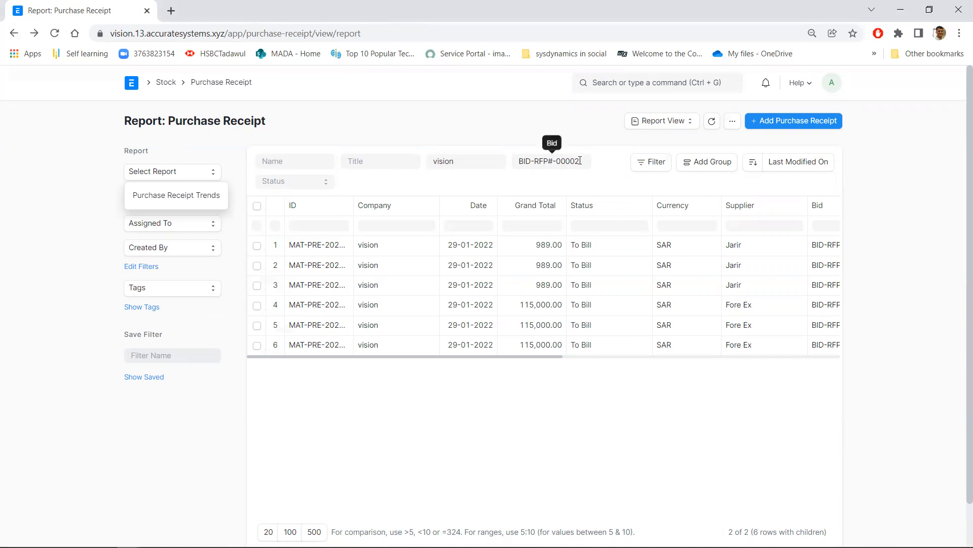
# Highlight the bid filter value BID-RFP#-00002 in the purchase receipt report and switch to the PowerPoint slide show
pyautogui.moveTo(580, 161); pyautogui.dragTo(505, 160)
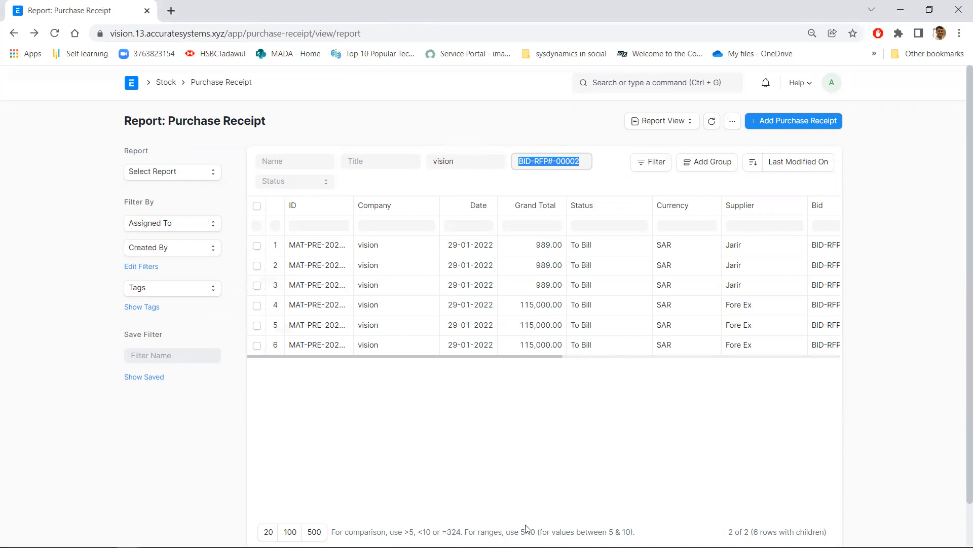
pyautogui.hotkey('alt', 'Tab')
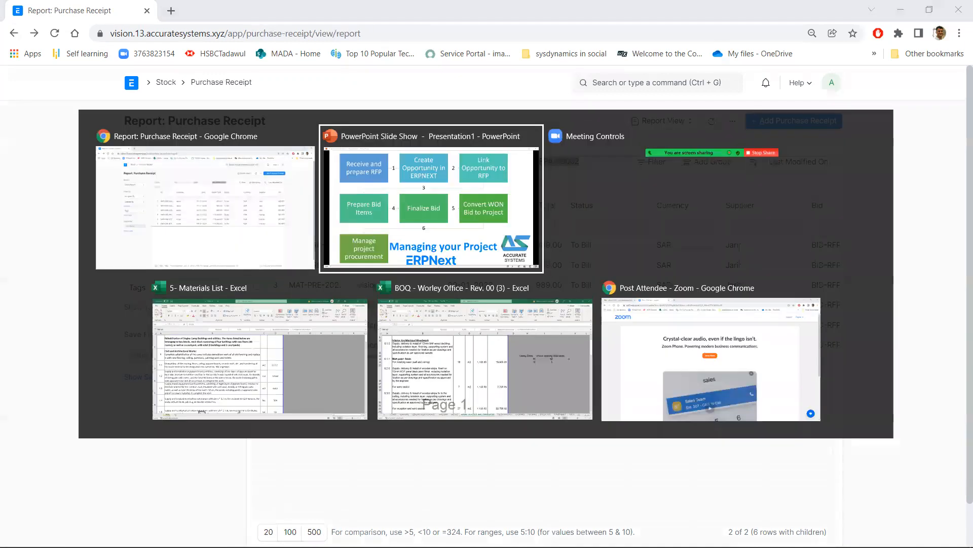